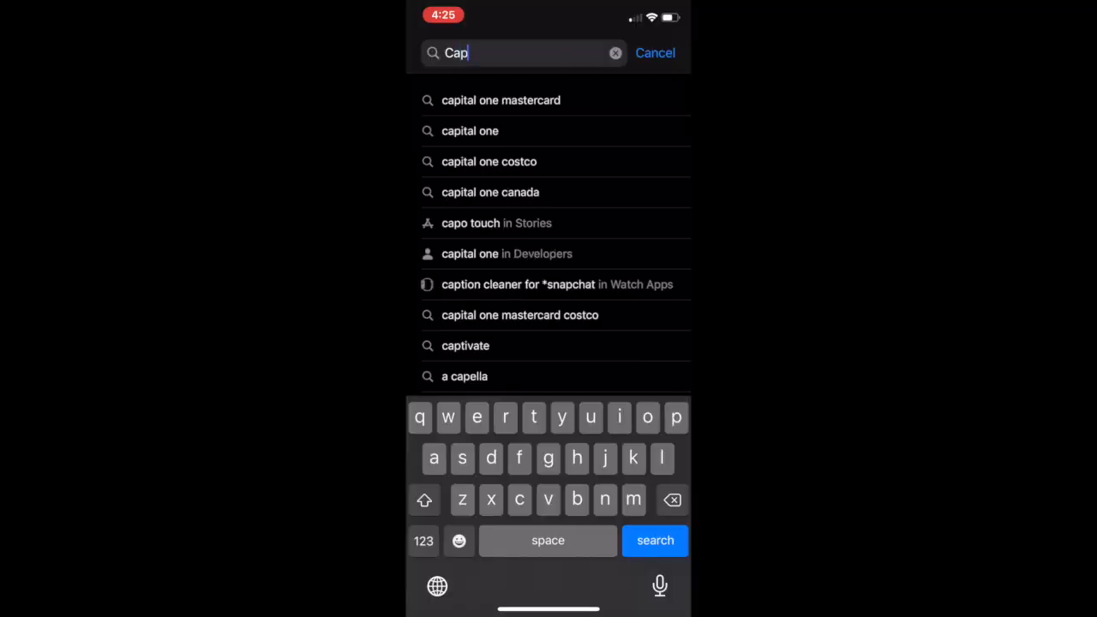
Search the App Store for Capture and launch the app Capture: 3D Scan Anything from its store page.
type("ture")
key("Return")
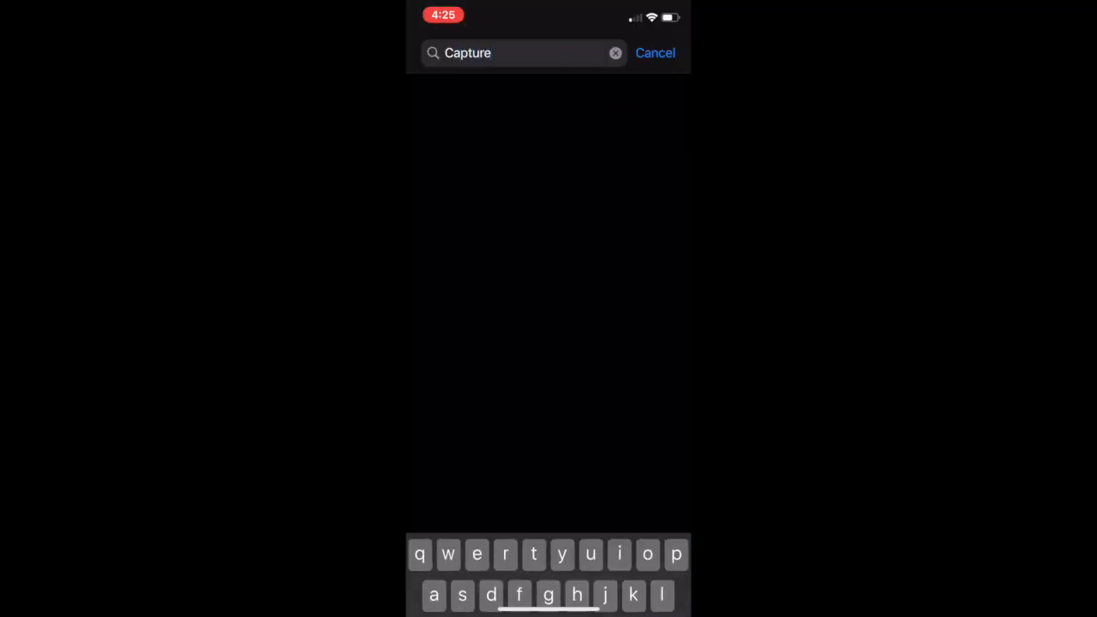
scroll(548, 342, "down", 3)
scroll(548, 342, "down", 1)
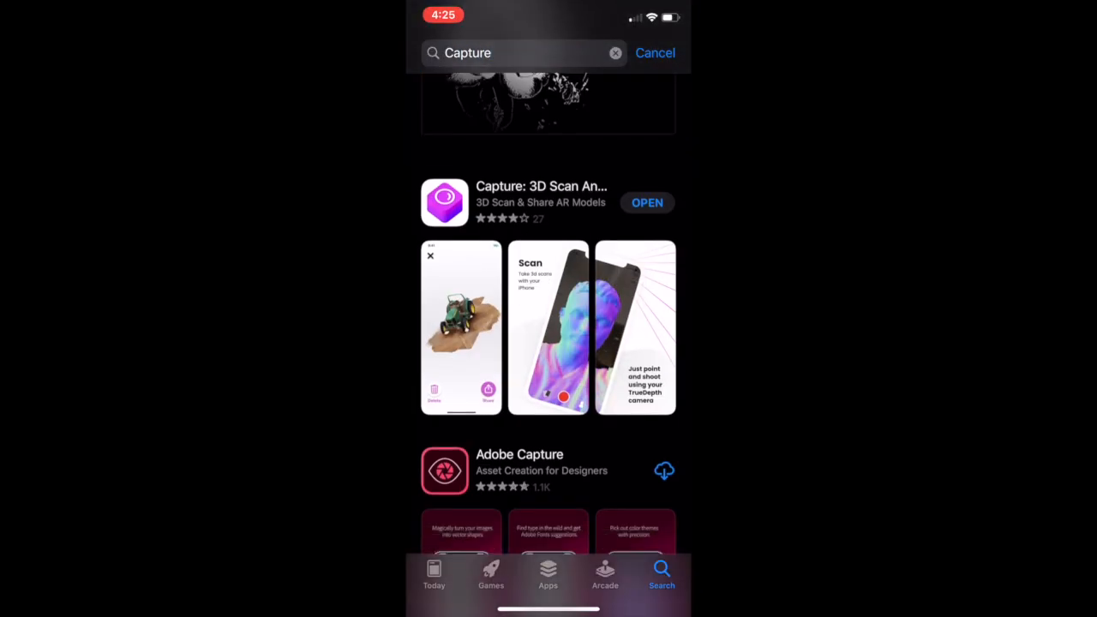
left_click(539, 197)
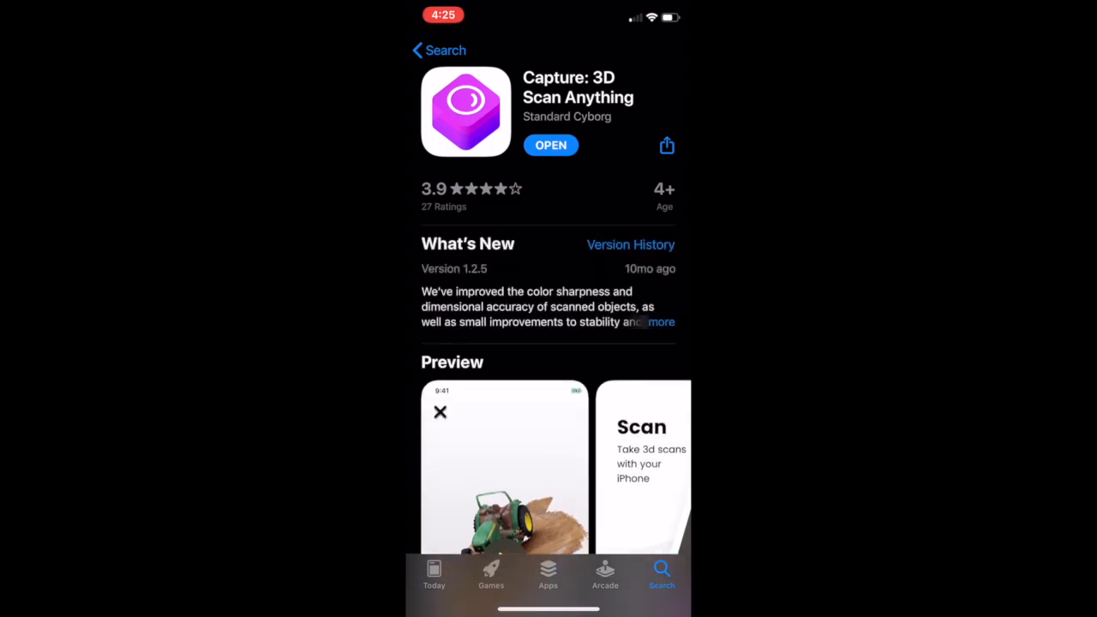
left_click(551, 146)
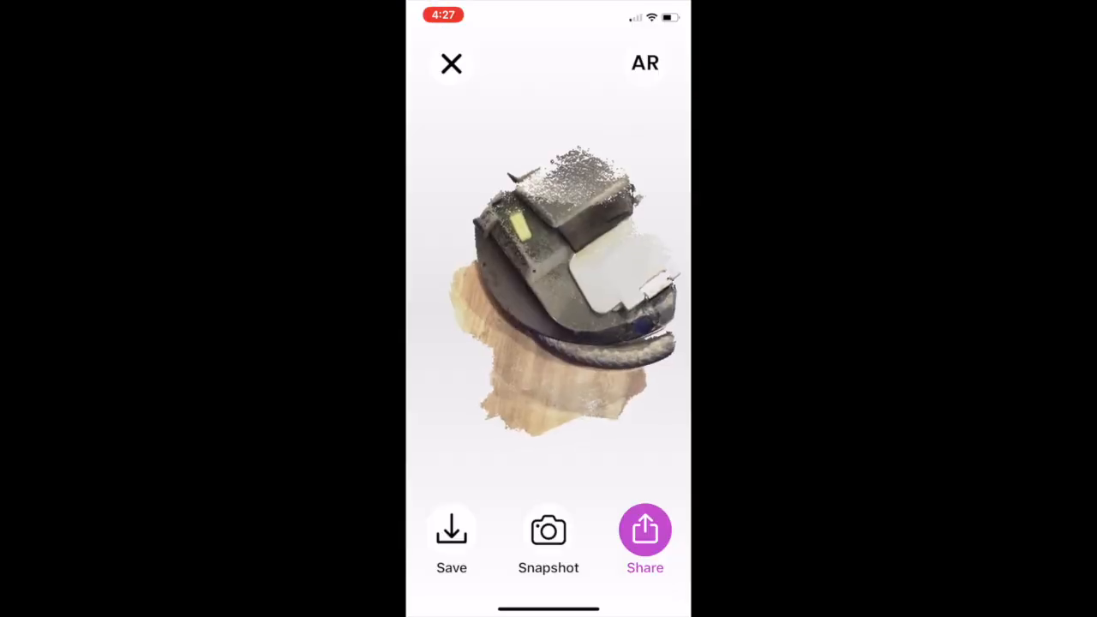
Inspect the captured scan up close from different angles, leave its preview and open the account page.
scroll(549, 308, "up", 5)
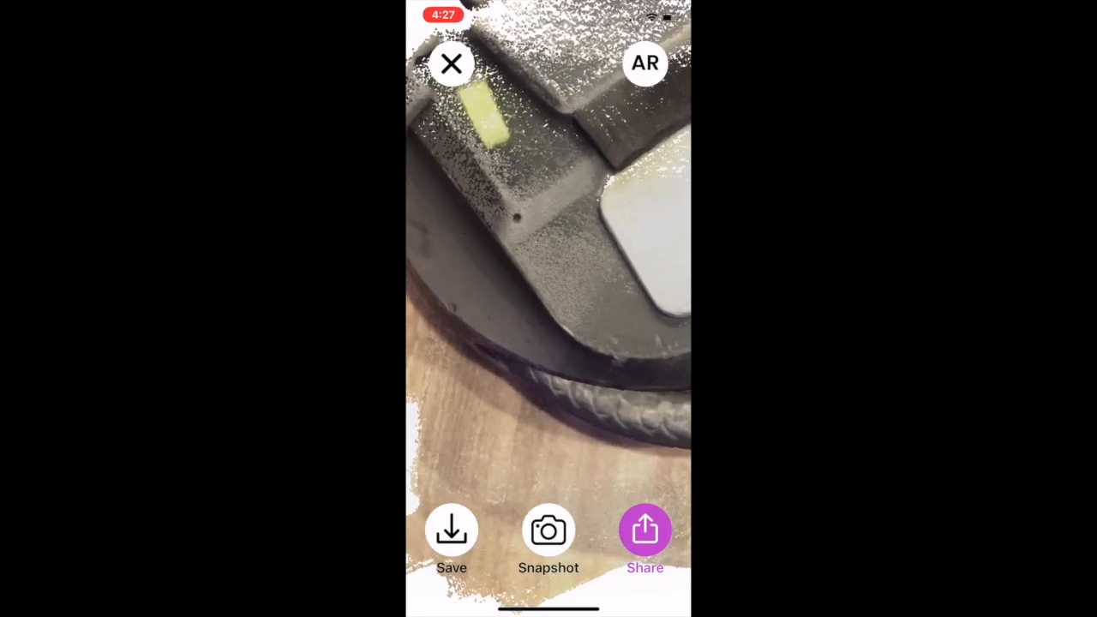
scroll(548, 308, "down", 3)
scroll(548, 308, "up", 3)
mouse_move(523, 309)
left_mouse_down()
mouse_move(578, 307)
mouse_move(471, 309)
mouse_move(540, 309)
left_mouse_up()
scroll(548, 308, "up", 3)
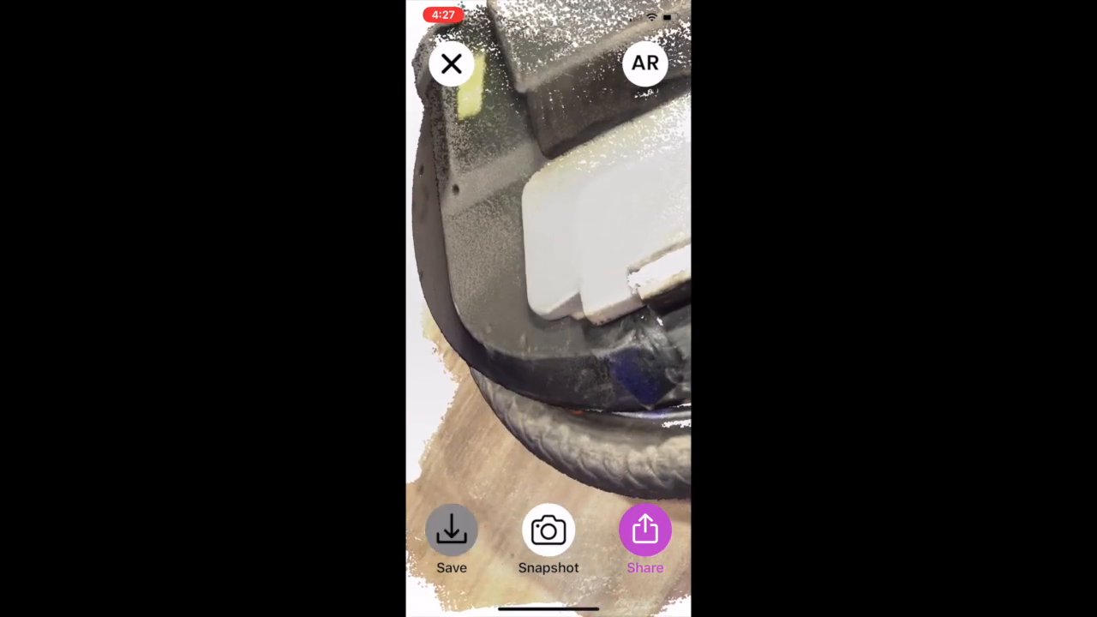
left_click(452, 63)
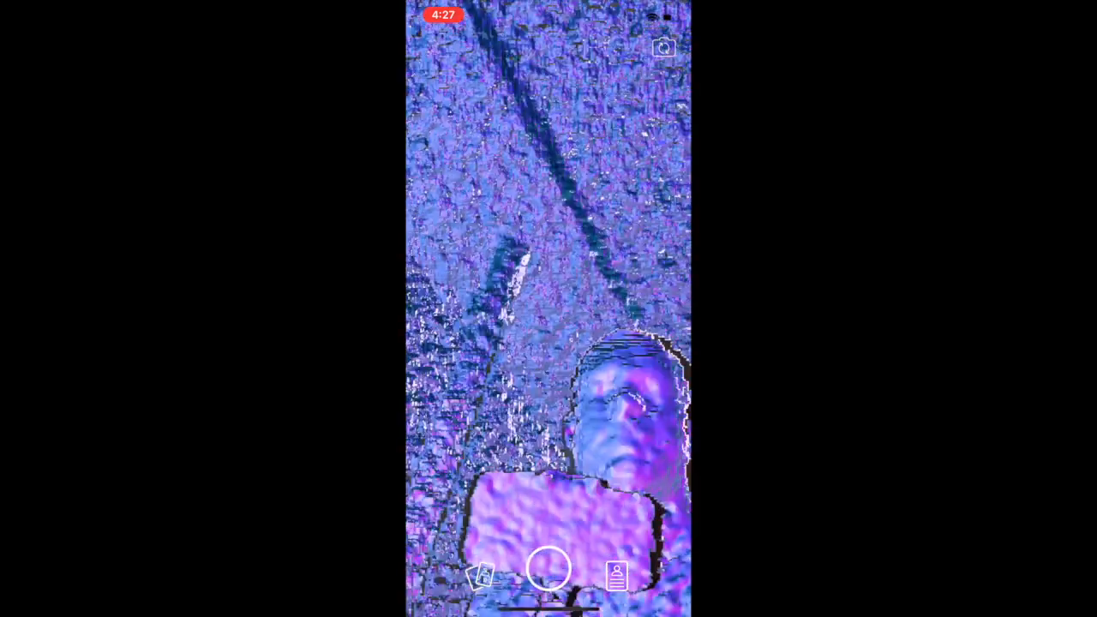
left_click(616, 575)
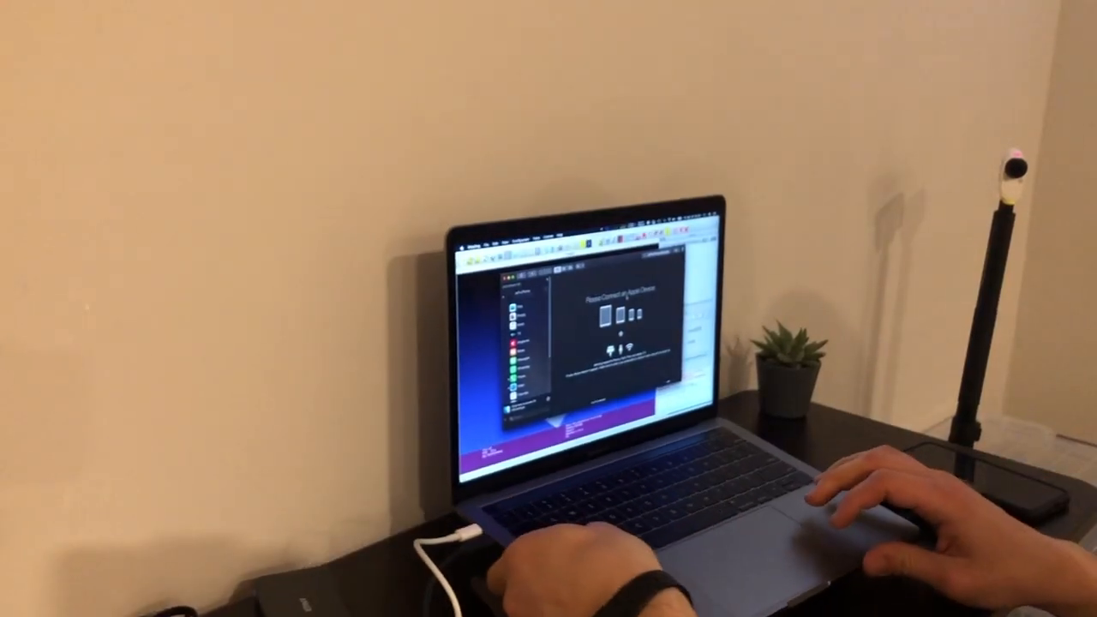
left_click(530, 457)
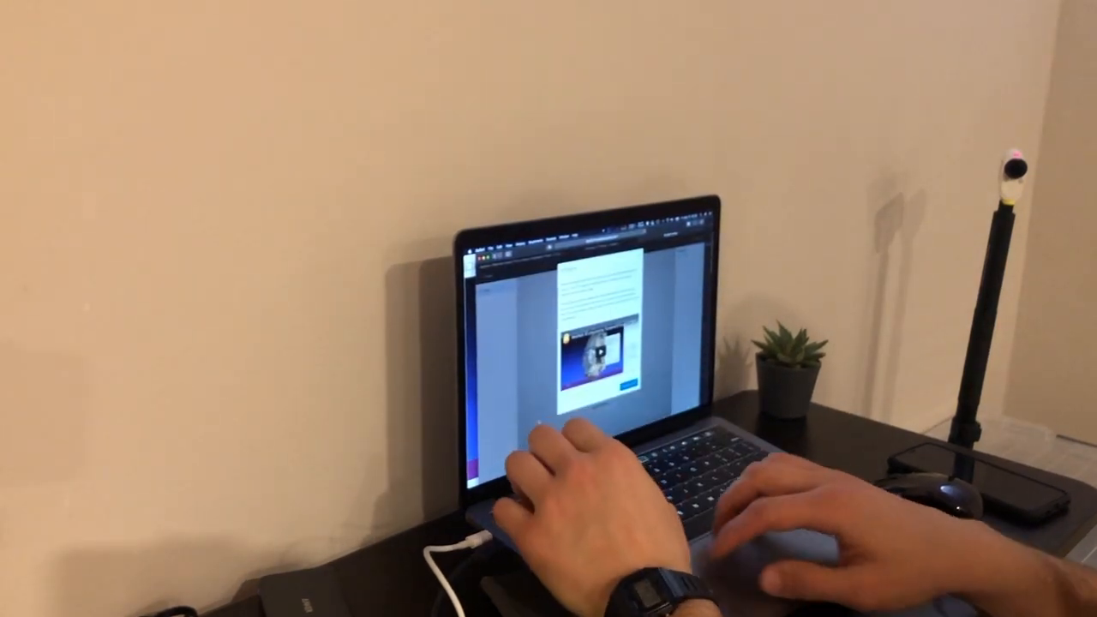
key("F4")
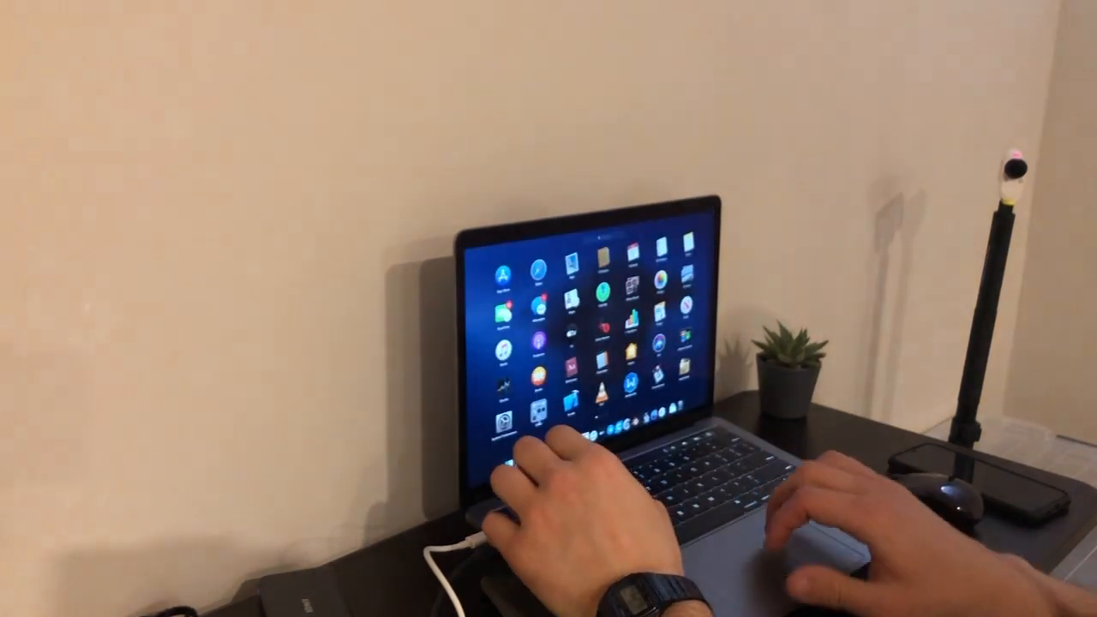
scroll(651, 364, "right", 5)
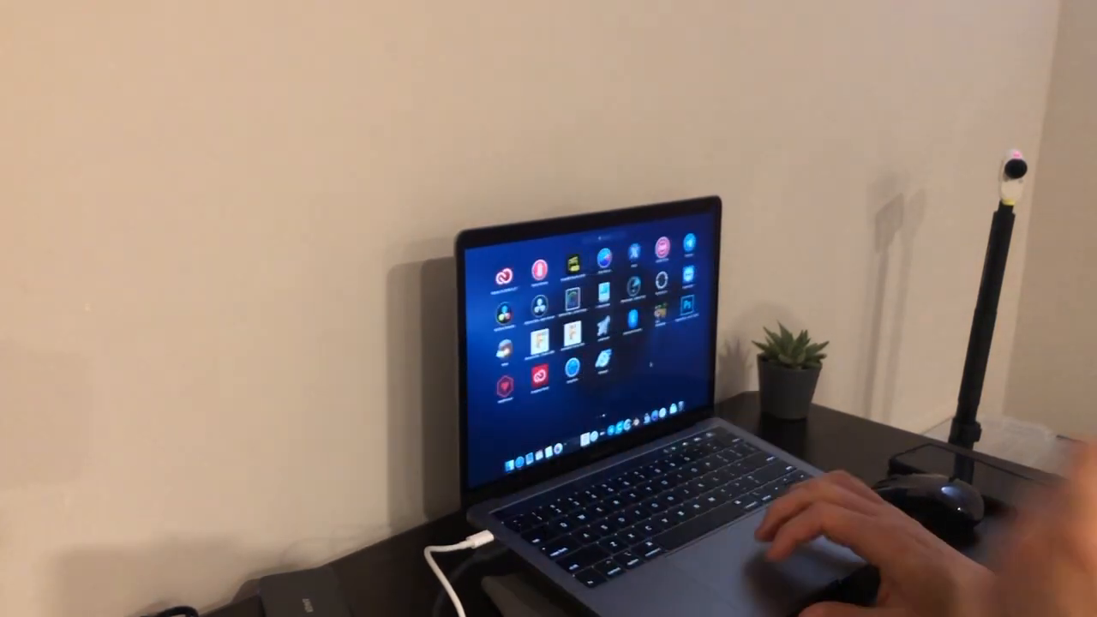
scroll(591, 317, "right", 5)
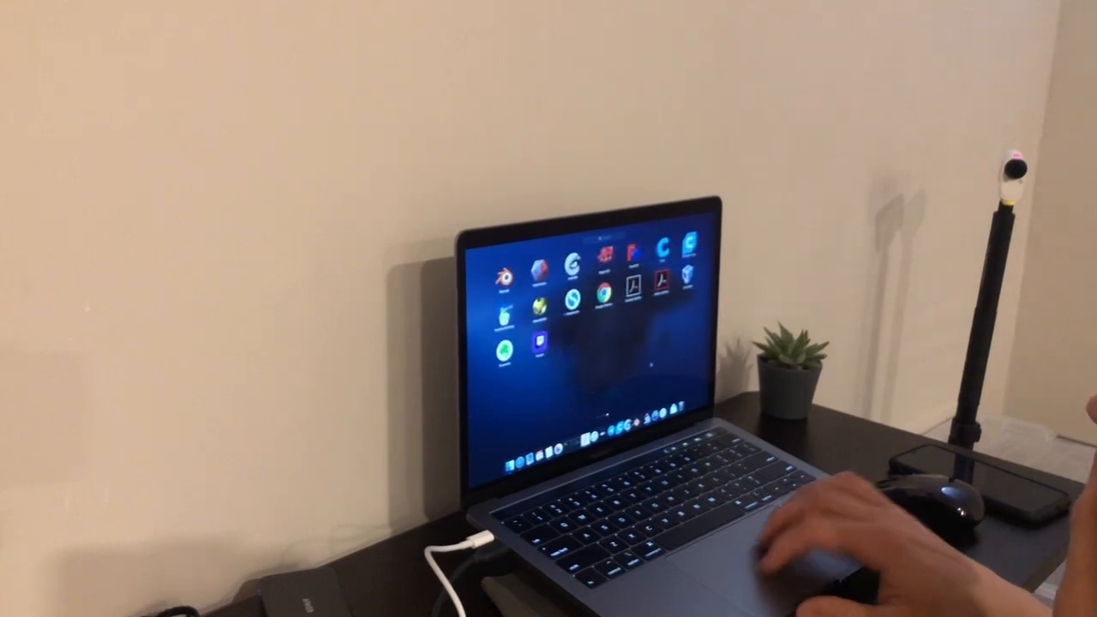
scroll(592, 325, "left", 5)
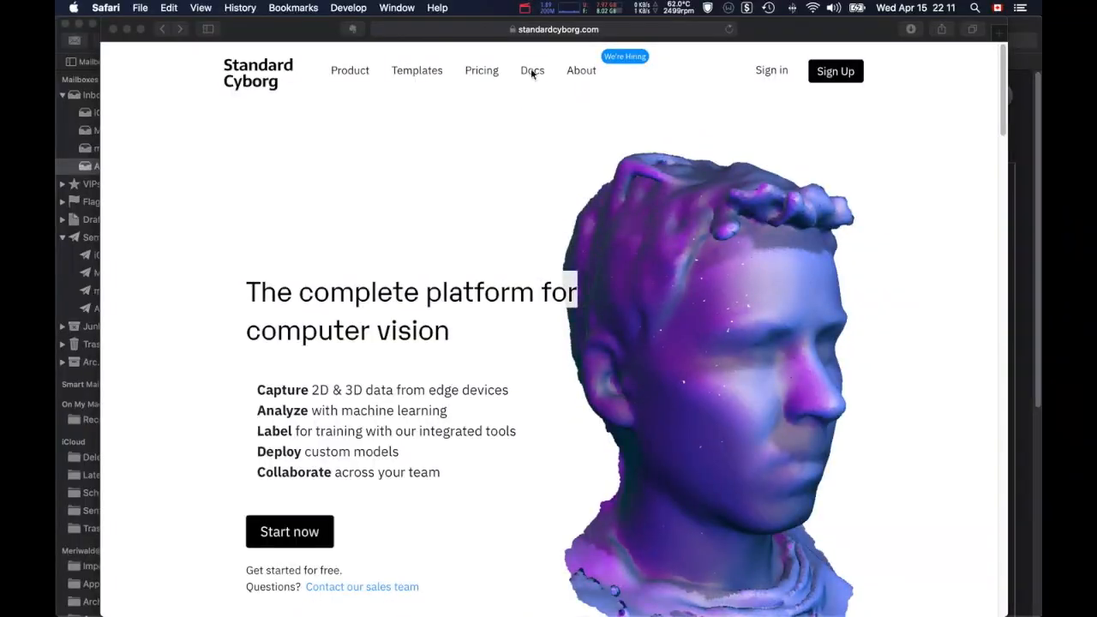
Go to the sign-in on the Standard Cyborg website to reach the platform's list of uploaded scans.
left_click(519, 31)
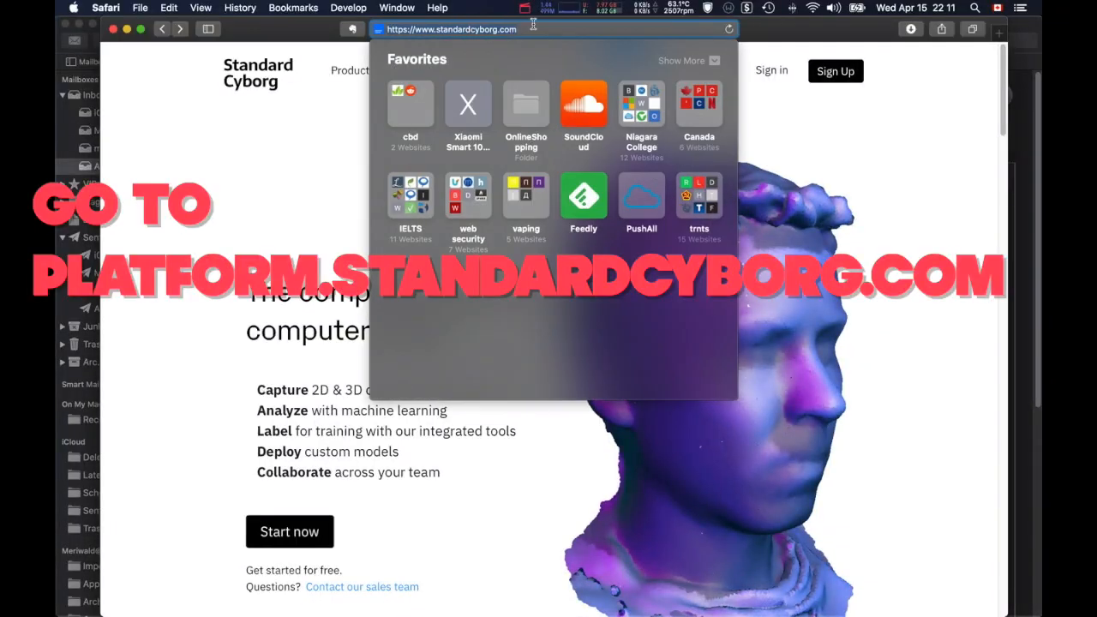
left_click(318, 157)
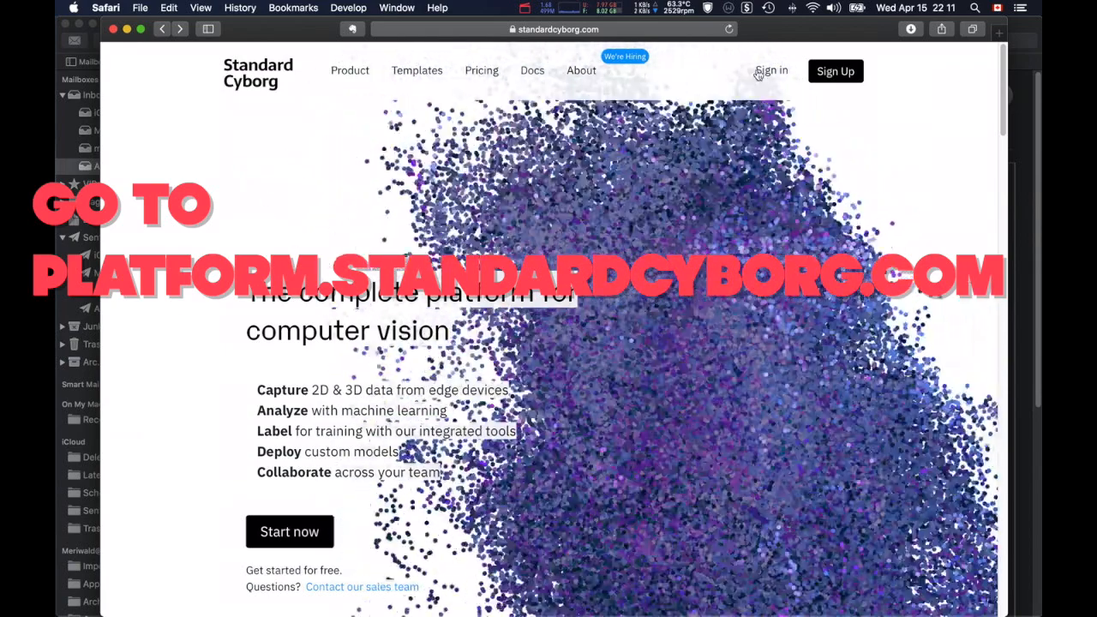
left_click(771, 72)
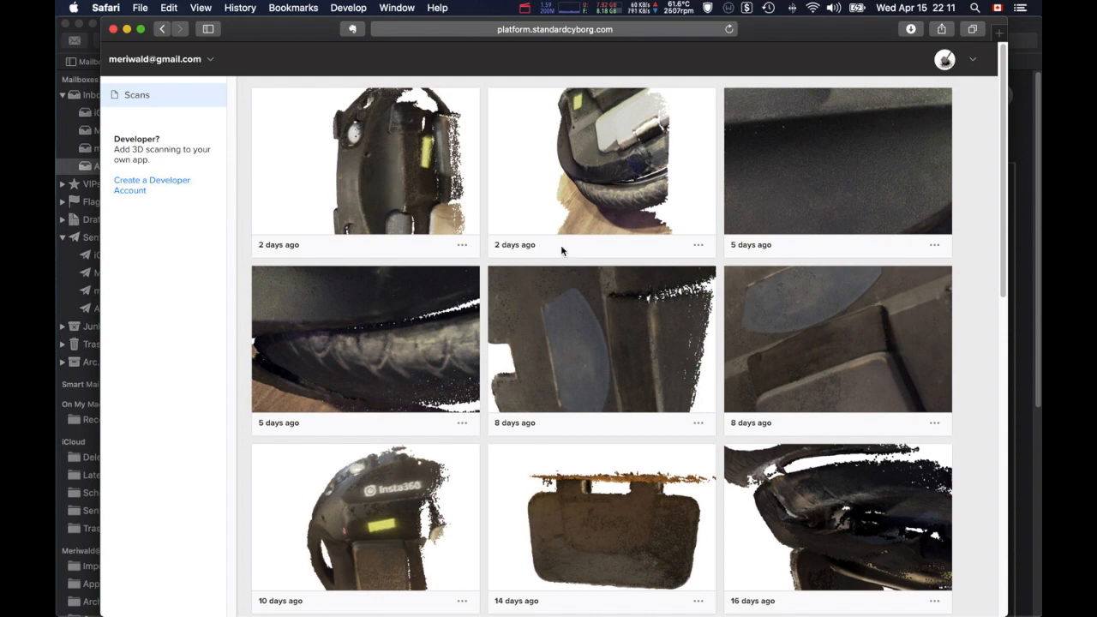
Open the scan uploaded on April 14, 2020 at 01:03 and download it as a PLY file.
left_click(601, 153)
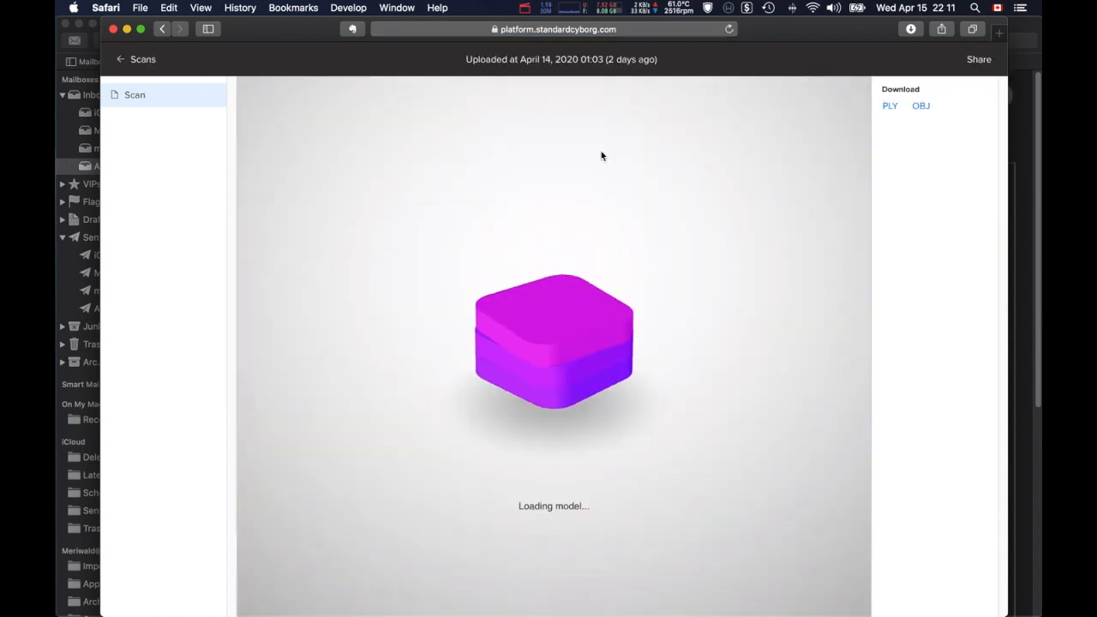
left_click(892, 109)
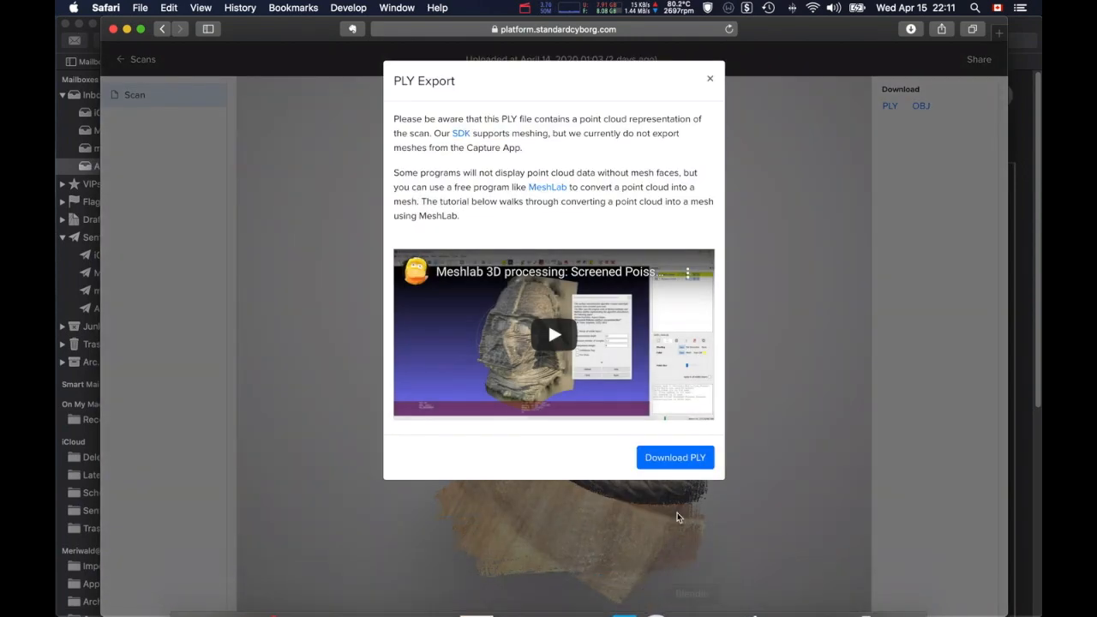
left_click(675, 458)
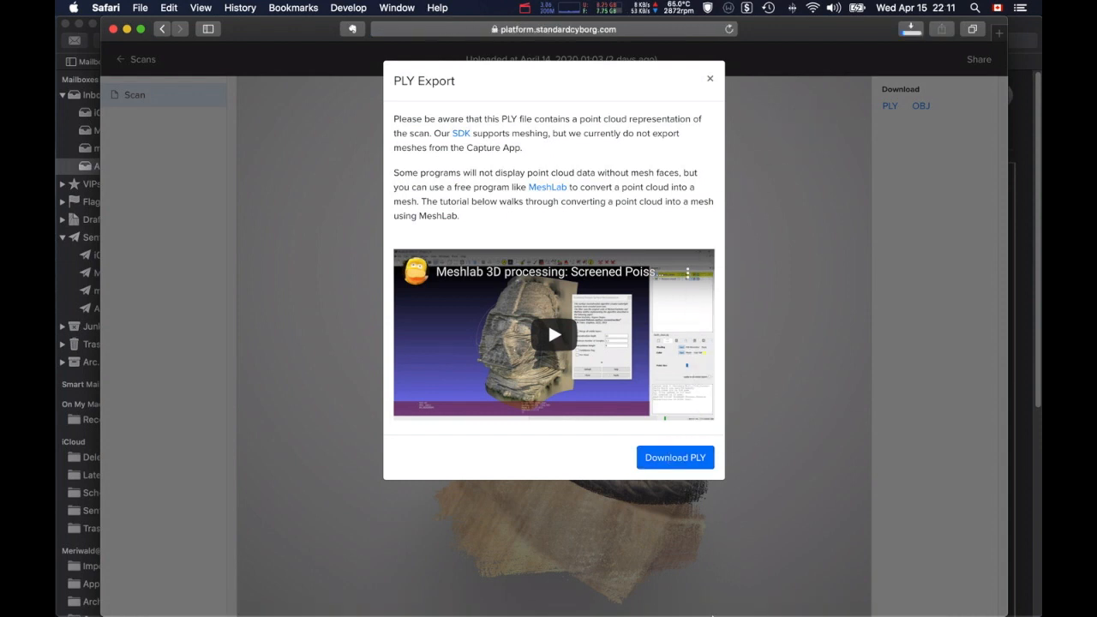
left_click(657, 591)
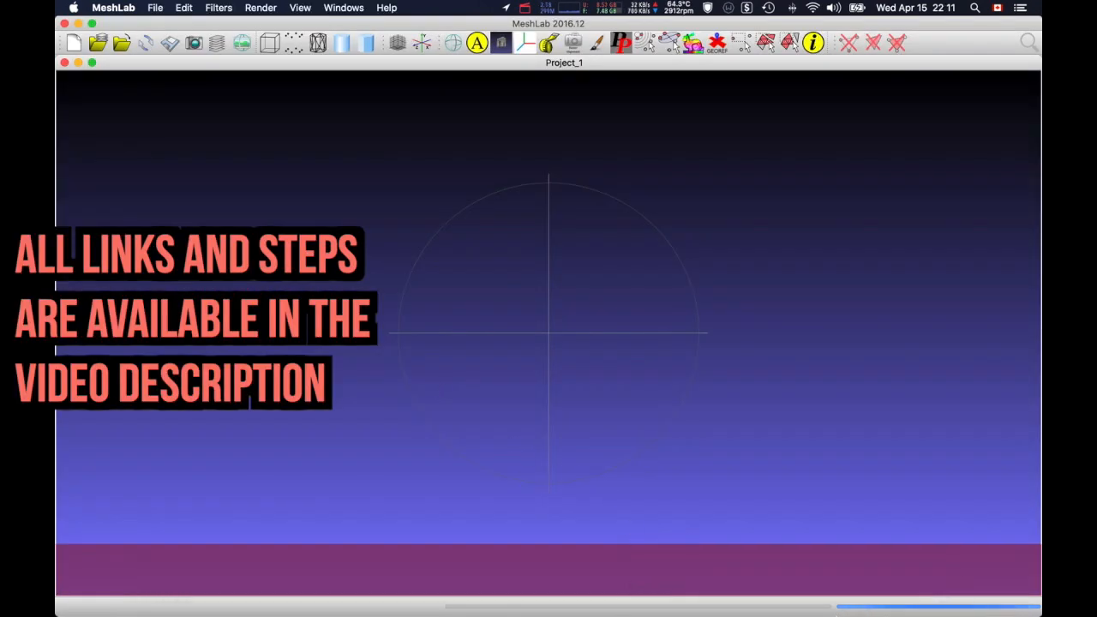
left_click(869, 589)
left_click_drag(873, 523, 585, 360)
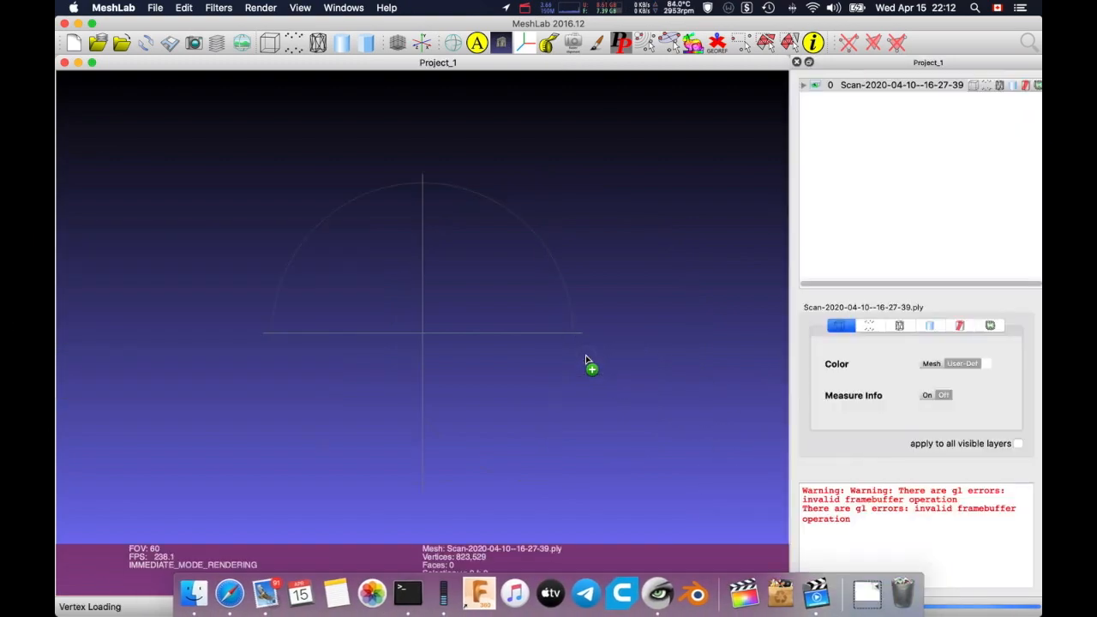
left_click_drag(479, 396, 421, 449)
scroll(412, 366, "down", 3)
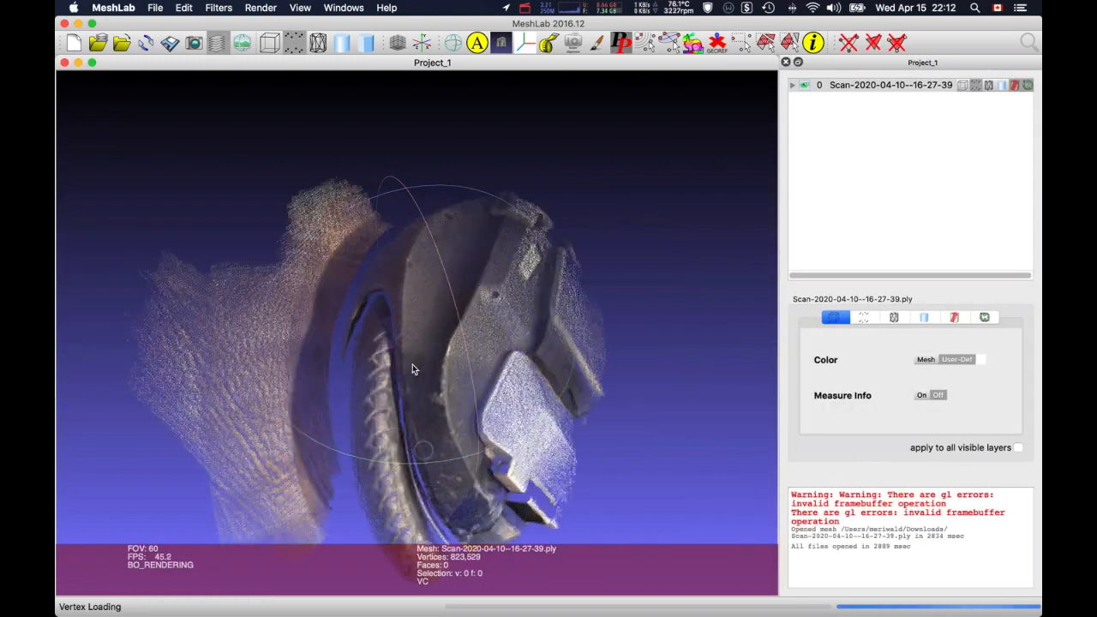
Run Screened Poisson Surface Reconstruction on the imported point cloud with the default parameters and close the filter dialog.
left_click_drag(412, 364, 282, 129)
left_click(219, 8)
mouse_move(249, 101)
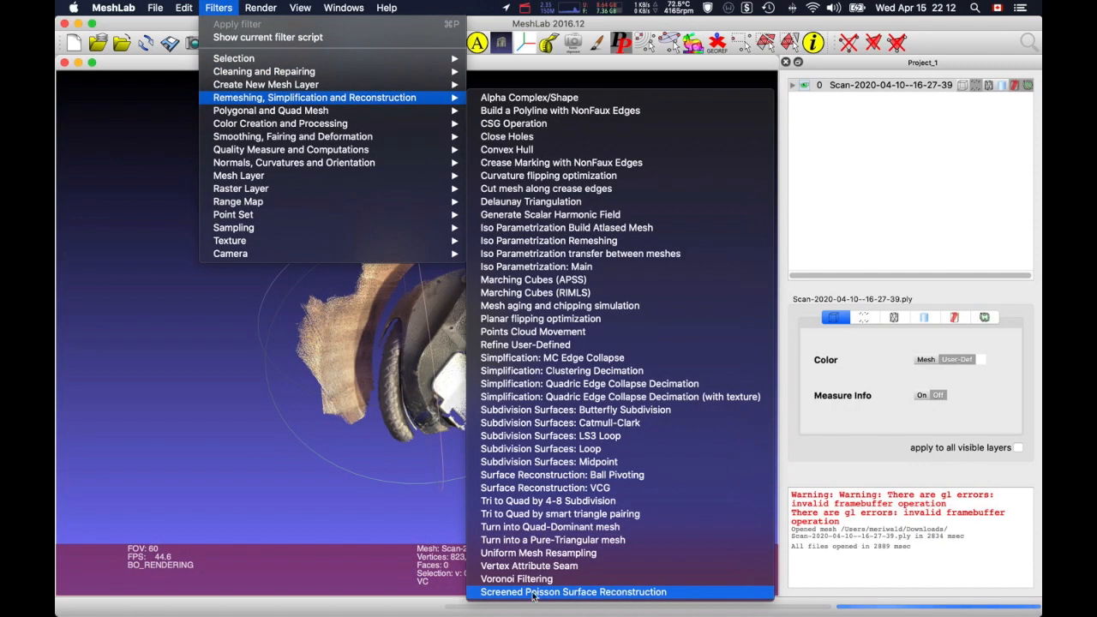
left_click(590, 592)
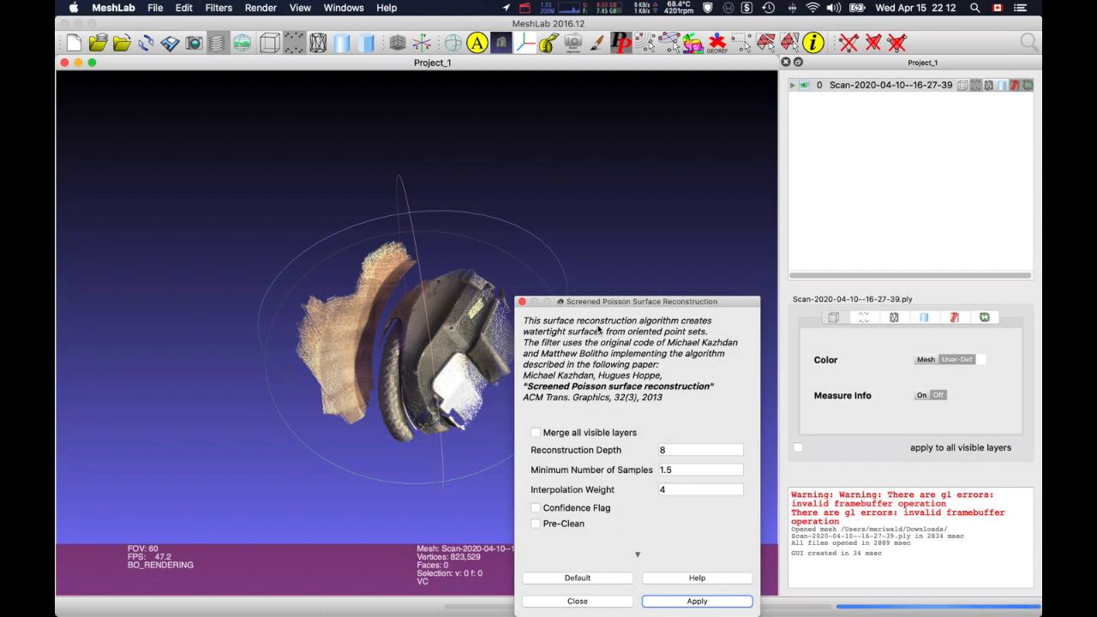
left_click_drag(596, 301, 617, 141)
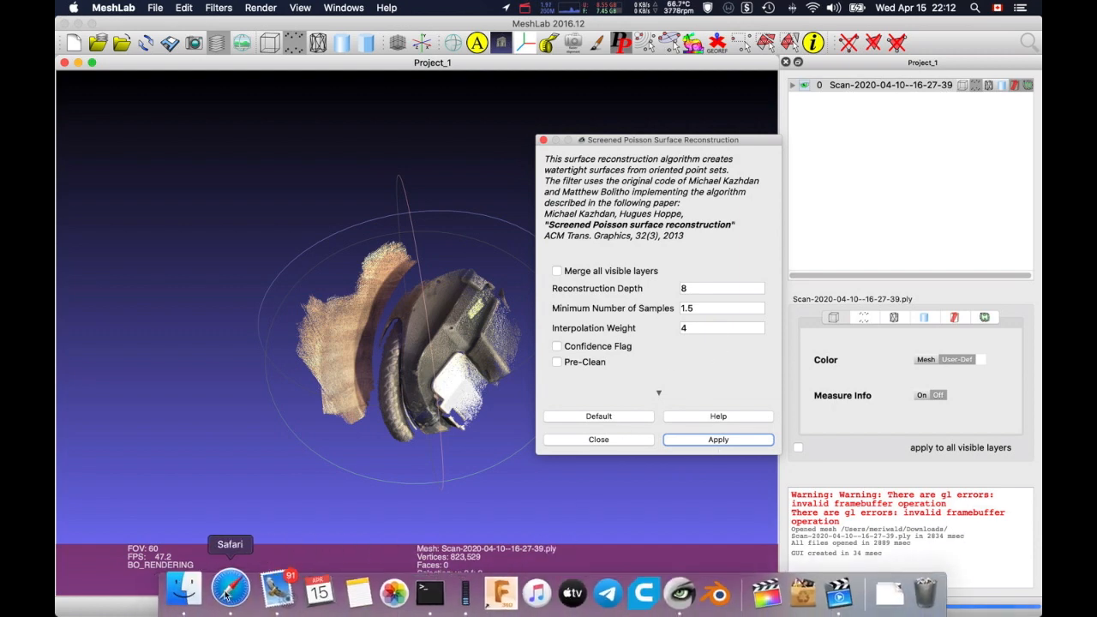
left_click(227, 587)
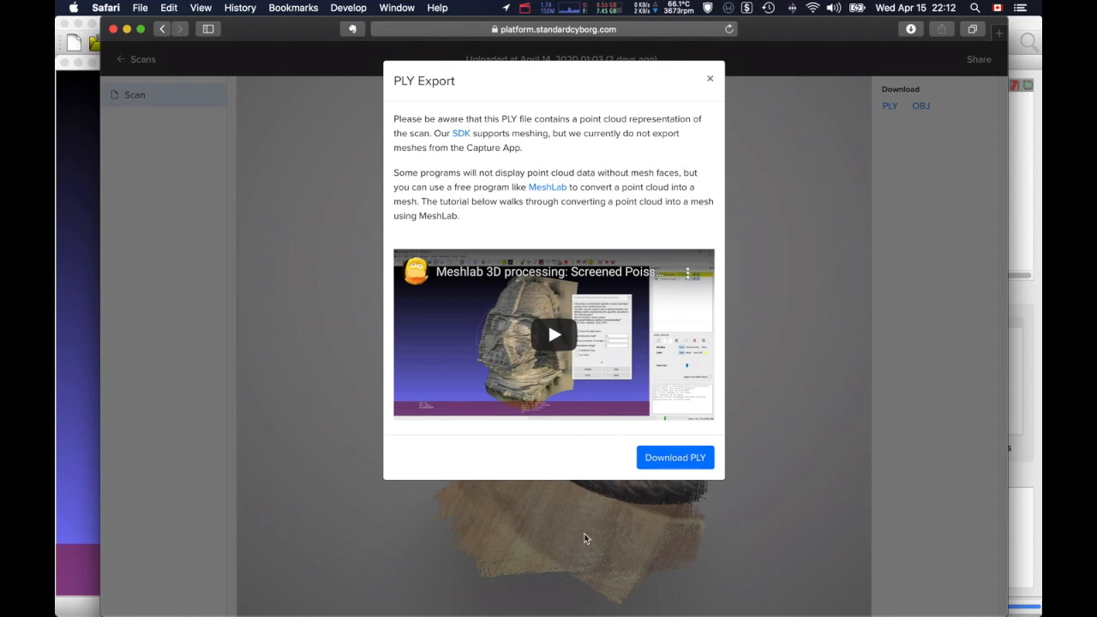
key("super+Tab")
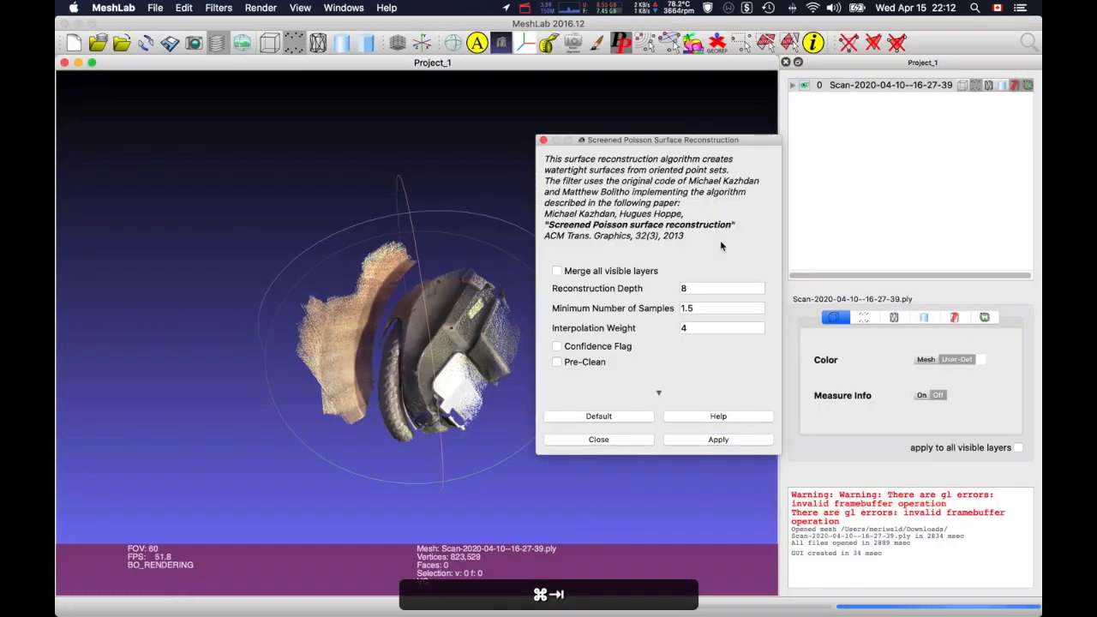
left_click_drag(648, 140, 713, 135)
left_click(789, 435)
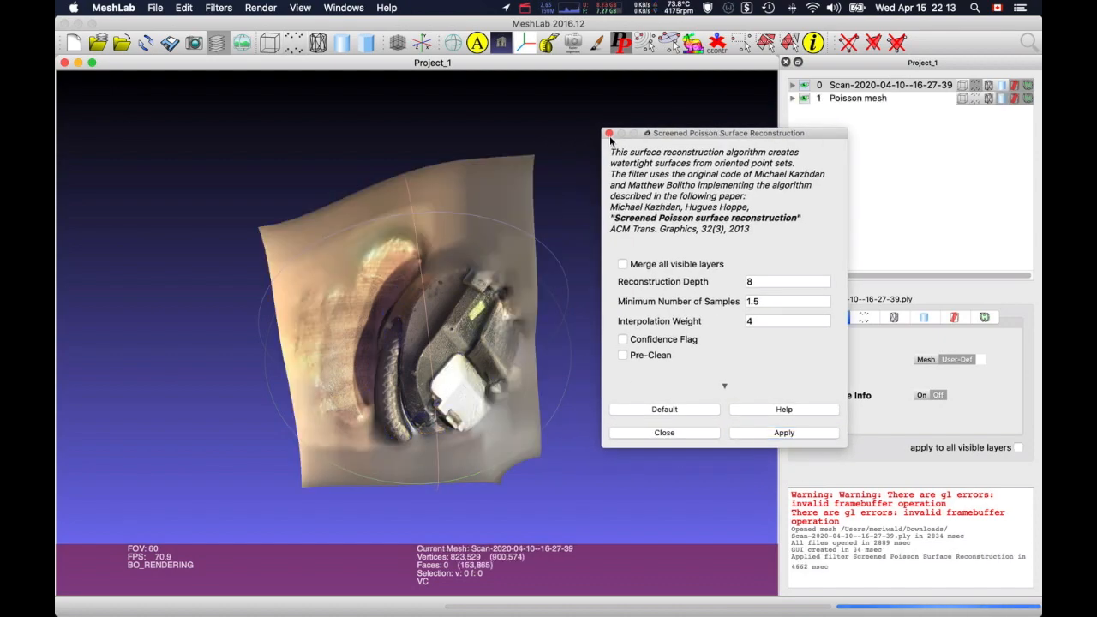
left_click(609, 133)
Export the Poisson mesh layer as scan.ply into the files folder, replacing the existing file and keeping the default saving options.
mouse_move(505, 285)
left_mouse_down()
mouse_move(565, 309)
mouse_move(490, 276)
left_mouse_up()
scroll(431, 360, "up", 6)
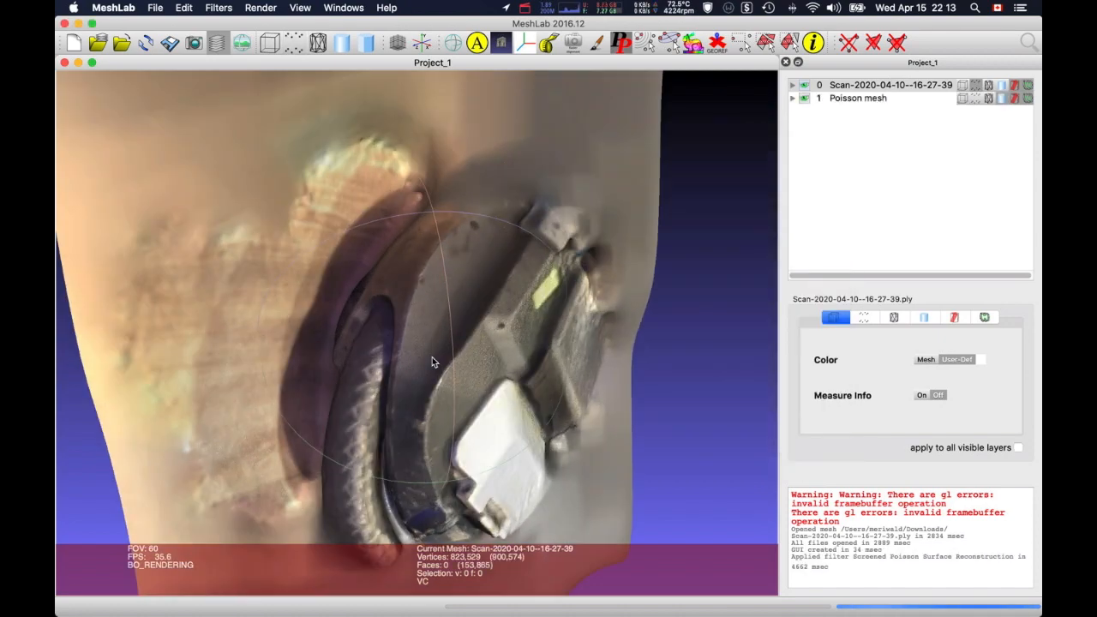
left_click_drag(438, 352, 447, 309)
scroll(448, 308, "down", 6)
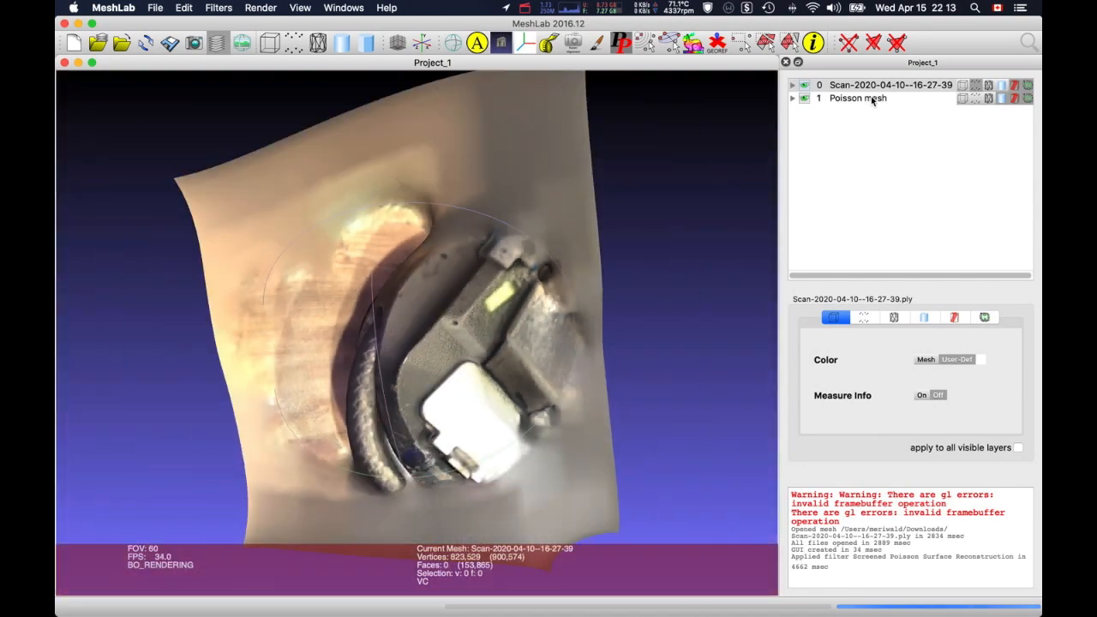
left_click(871, 99)
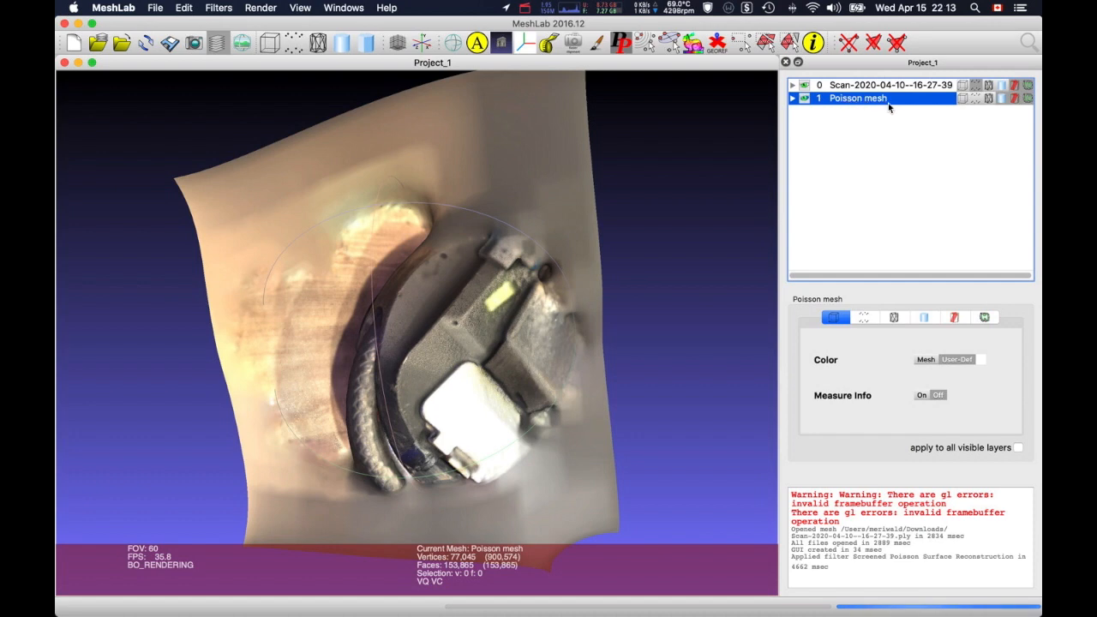
left_click(155, 8)
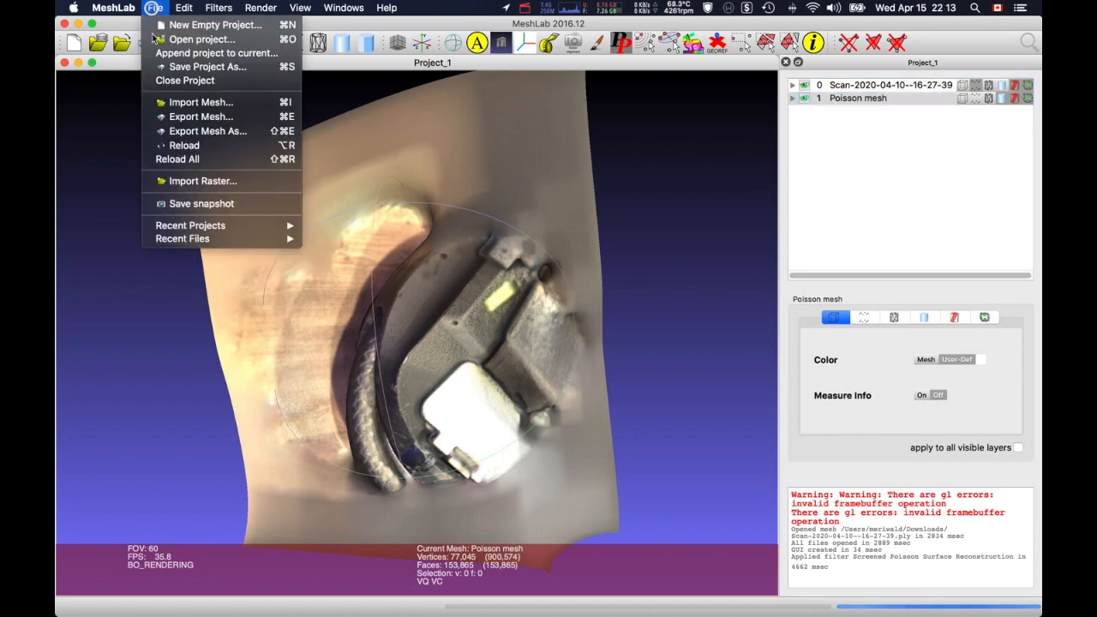
left_click(178, 134)
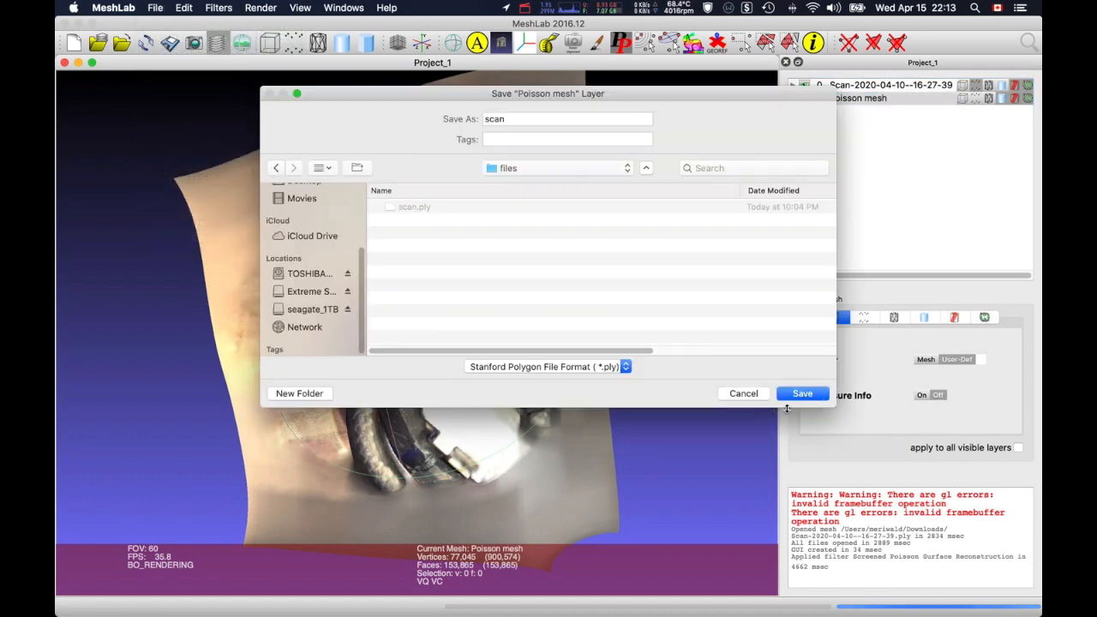
left_click(802, 394)
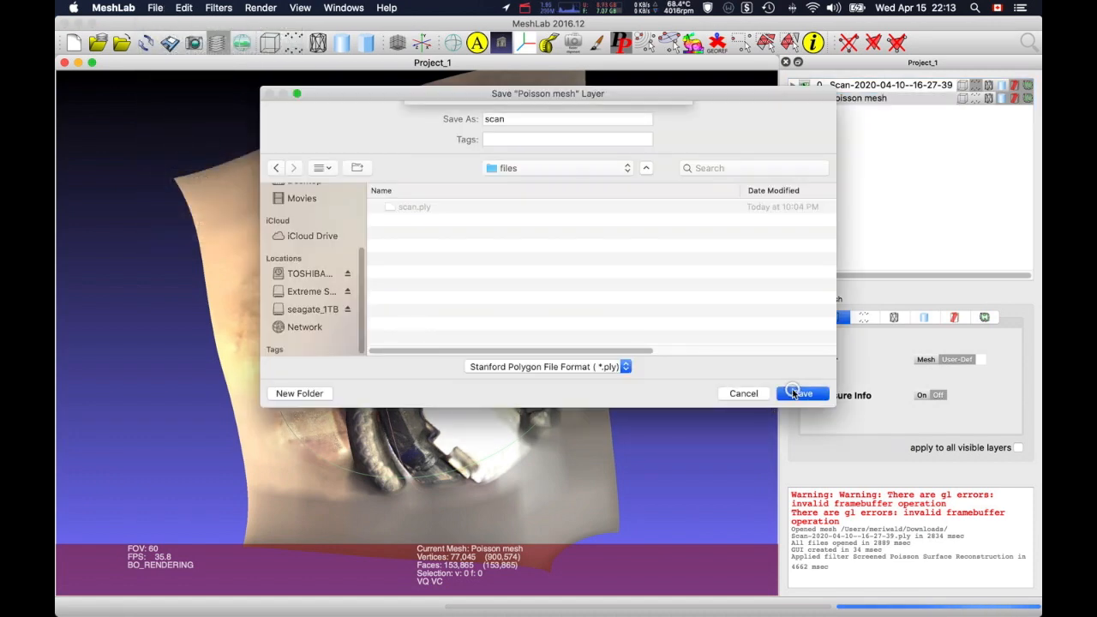
left_click(645, 179)
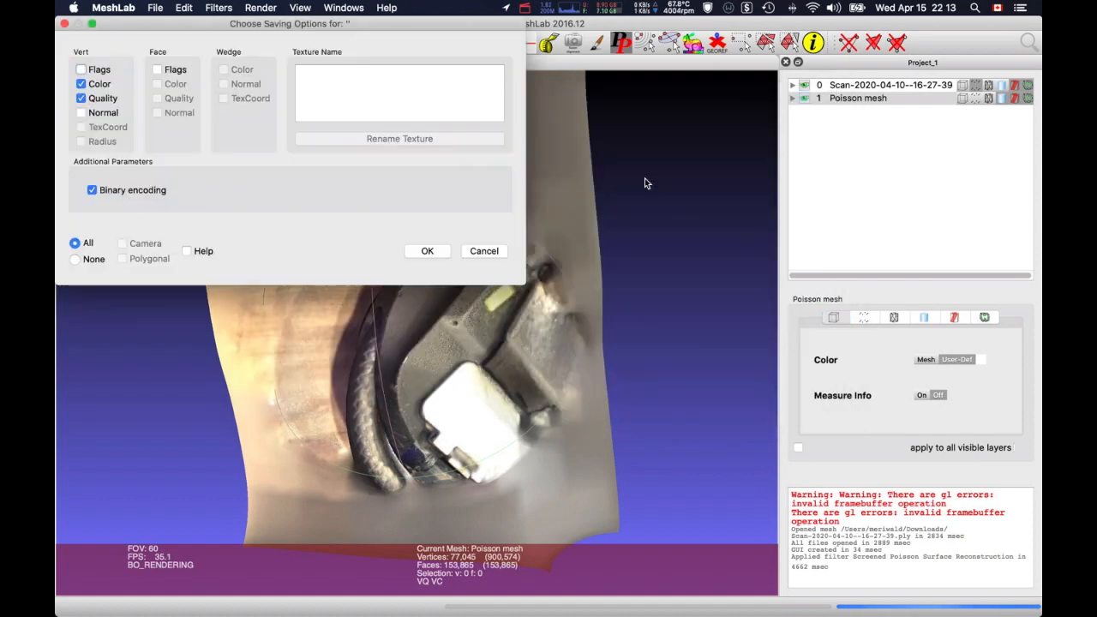
left_click(427, 250)
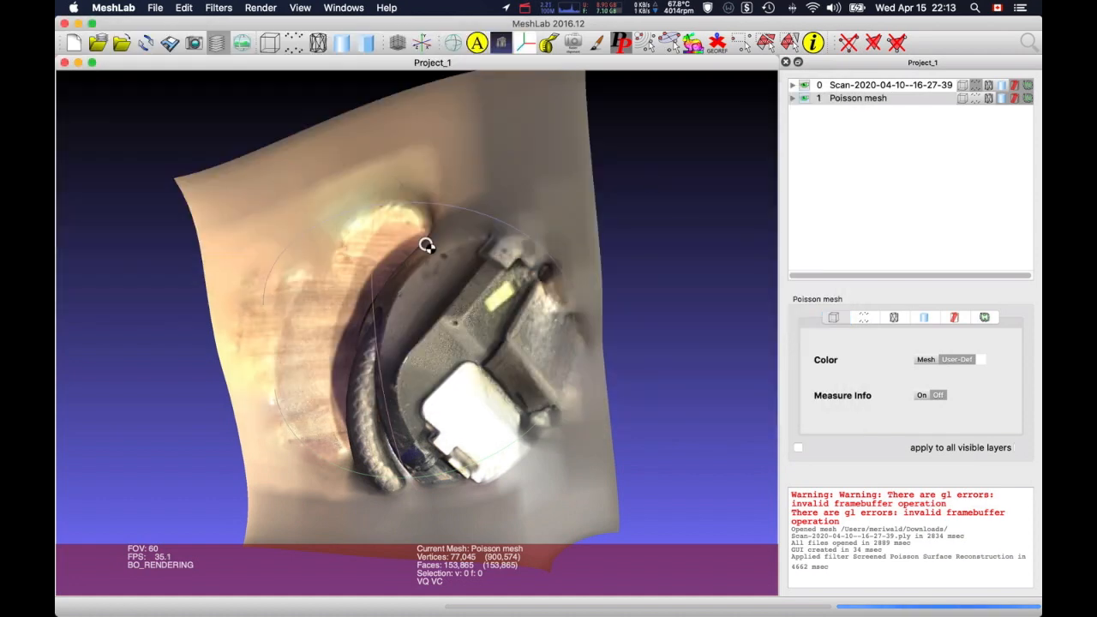
Quit MeshLab and open Blender.
left_click(113, 7)
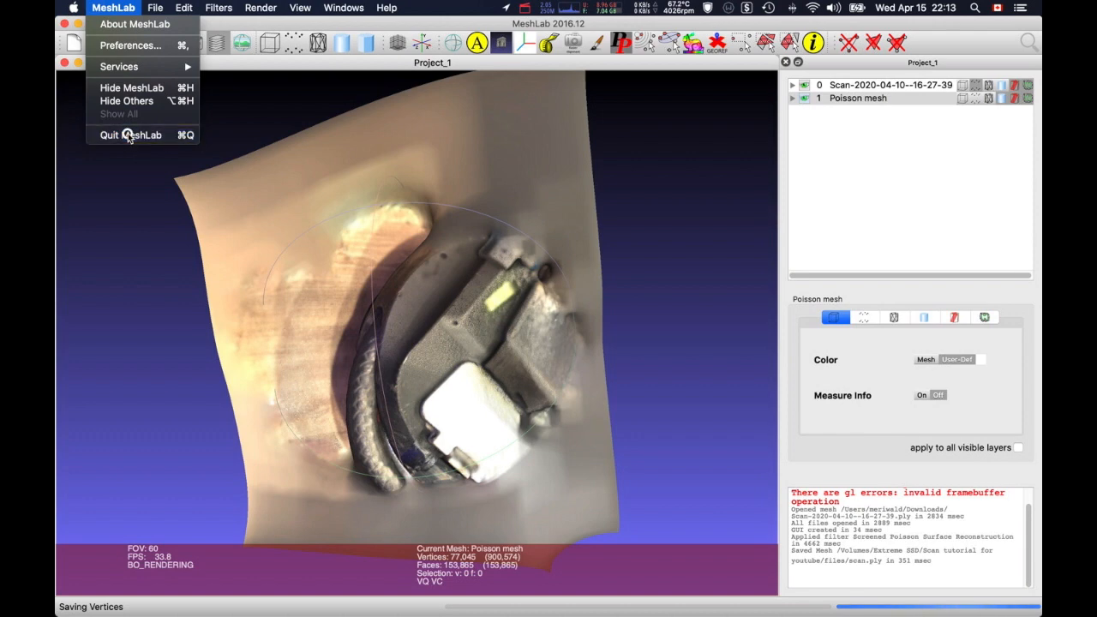
left_click(127, 135)
left_click(695, 591)
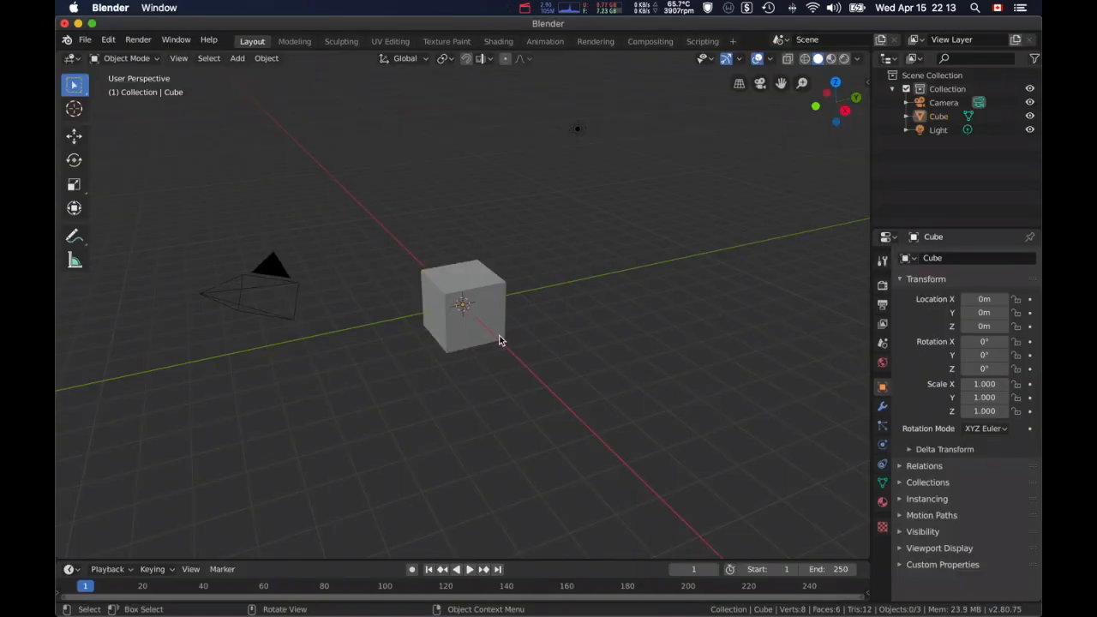
Delete all default objects from the scene: the camera, cube and light.
key("a")
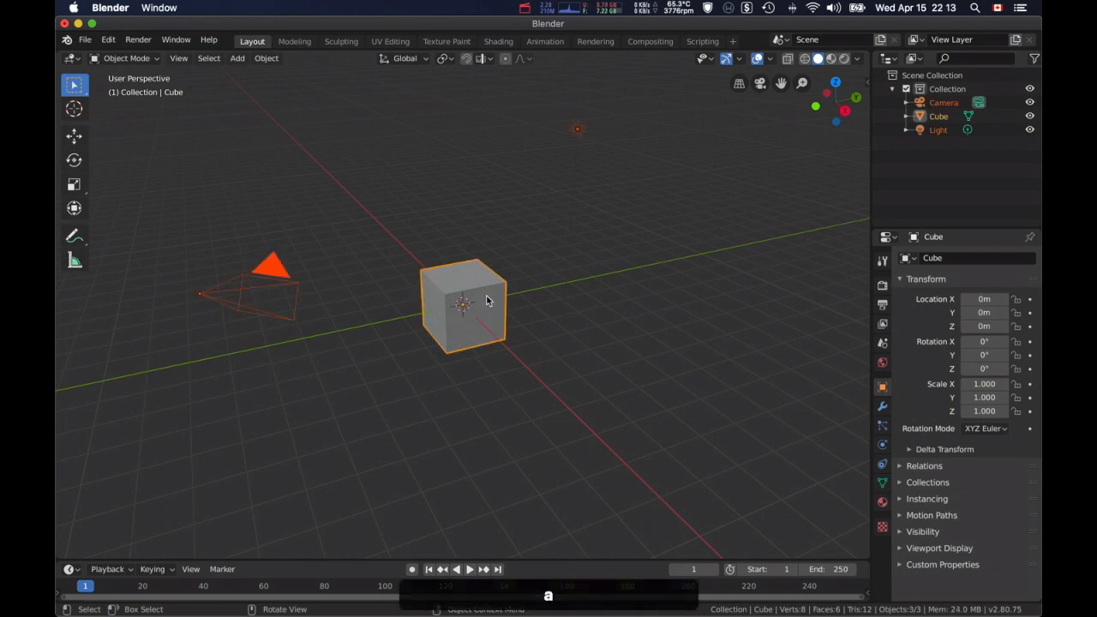
key("x")
key("Return")
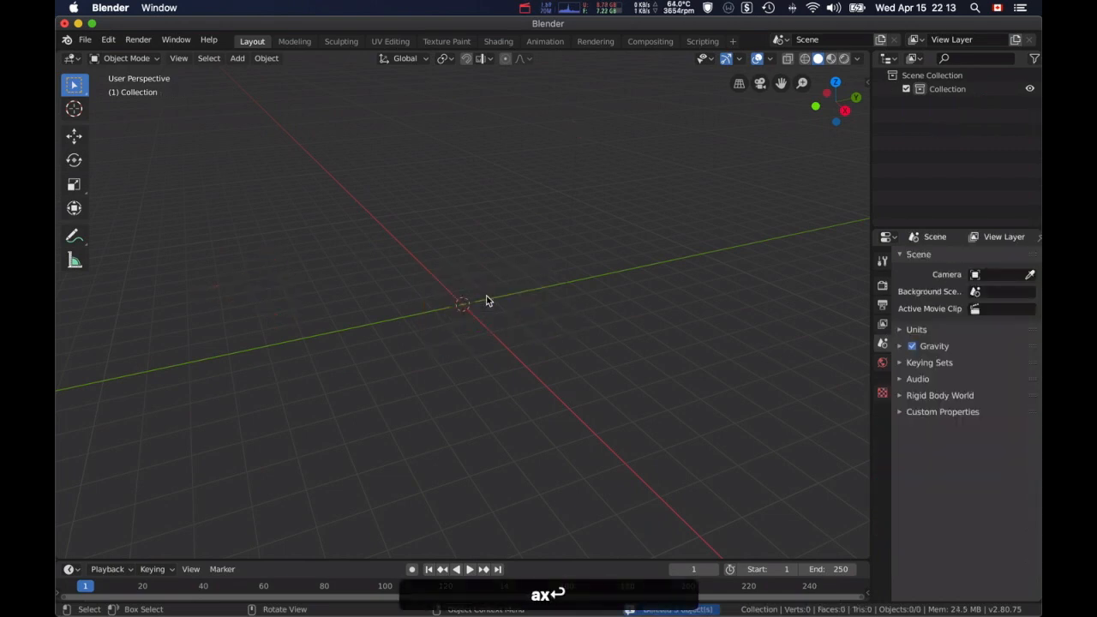
Import the exported mesh scan.ply into the empty scene.
left_click(88, 42)
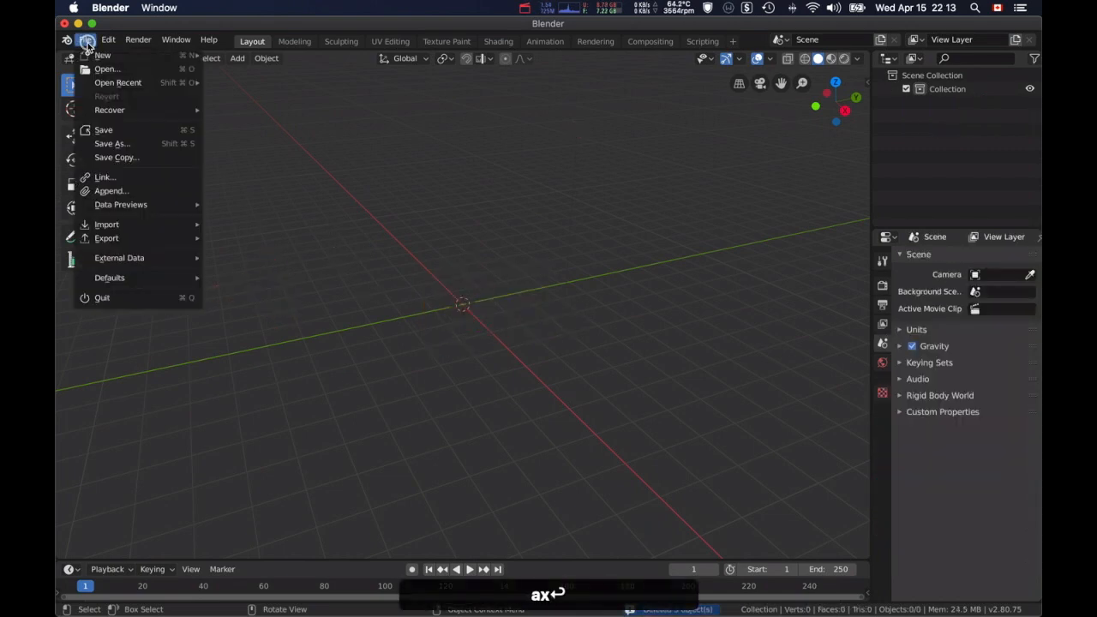
mouse_move(123, 223)
left_click(256, 279)
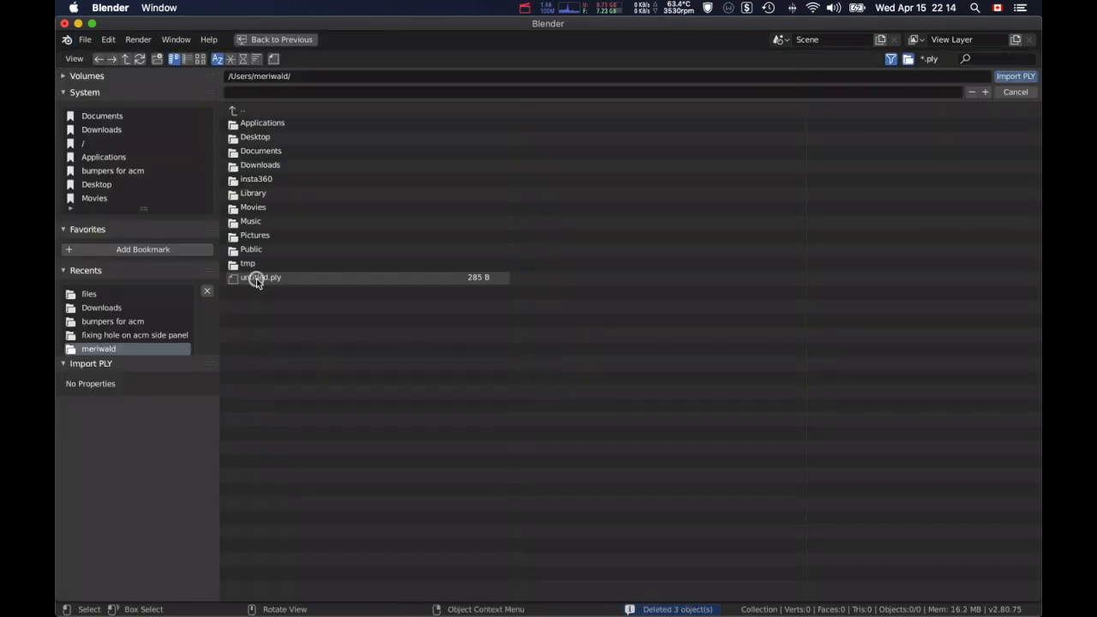
double_click(256, 279)
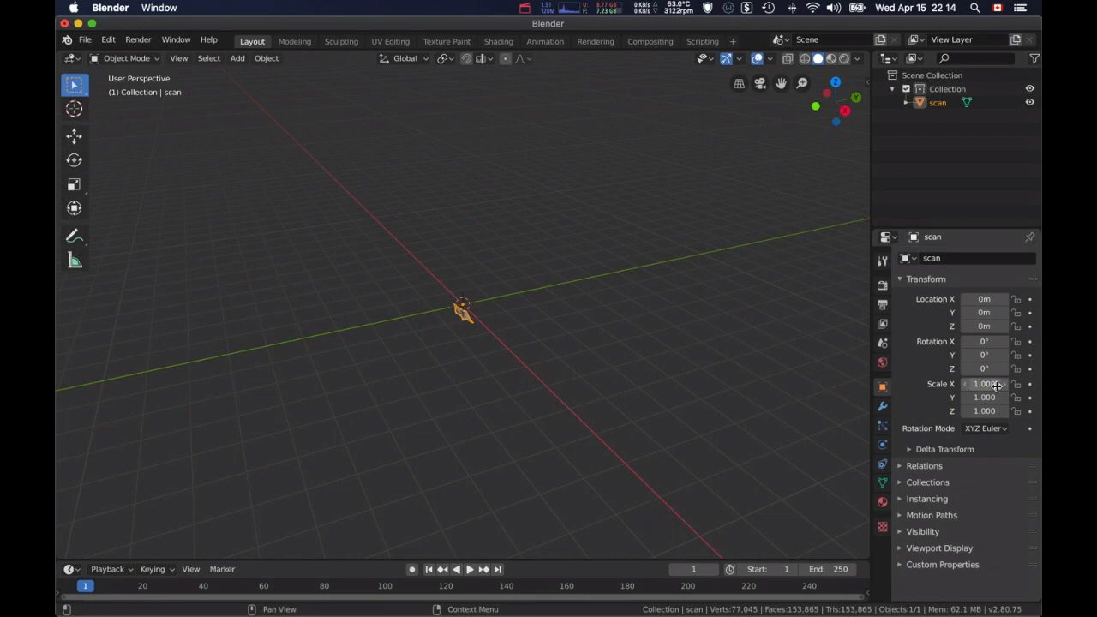
Set the scan's X, Y and Z scale to 1000.
type("1")
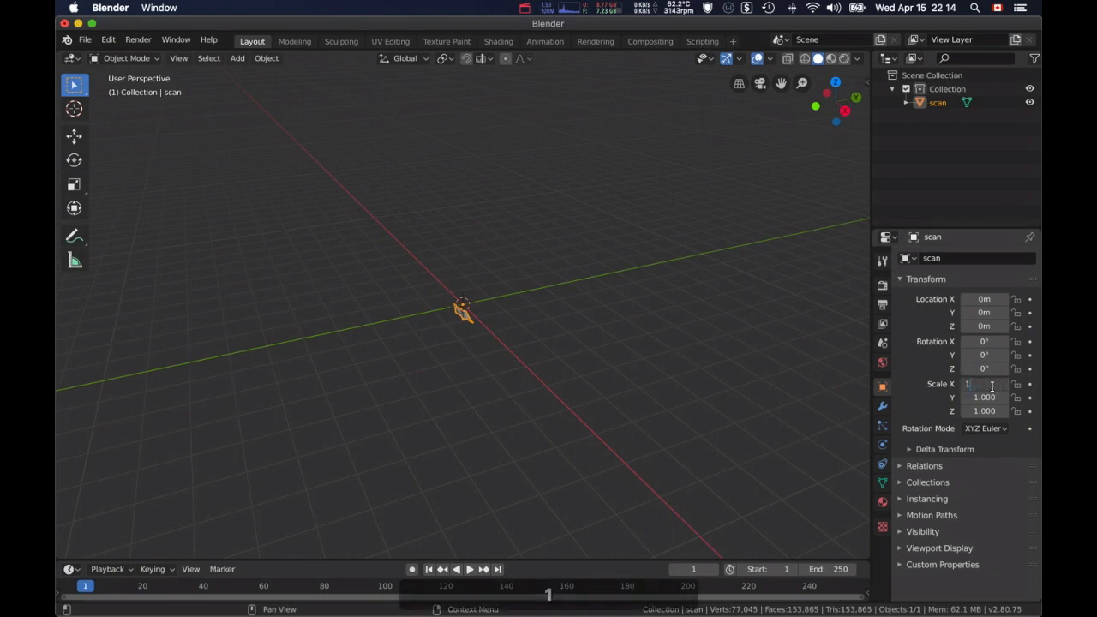
type("000")
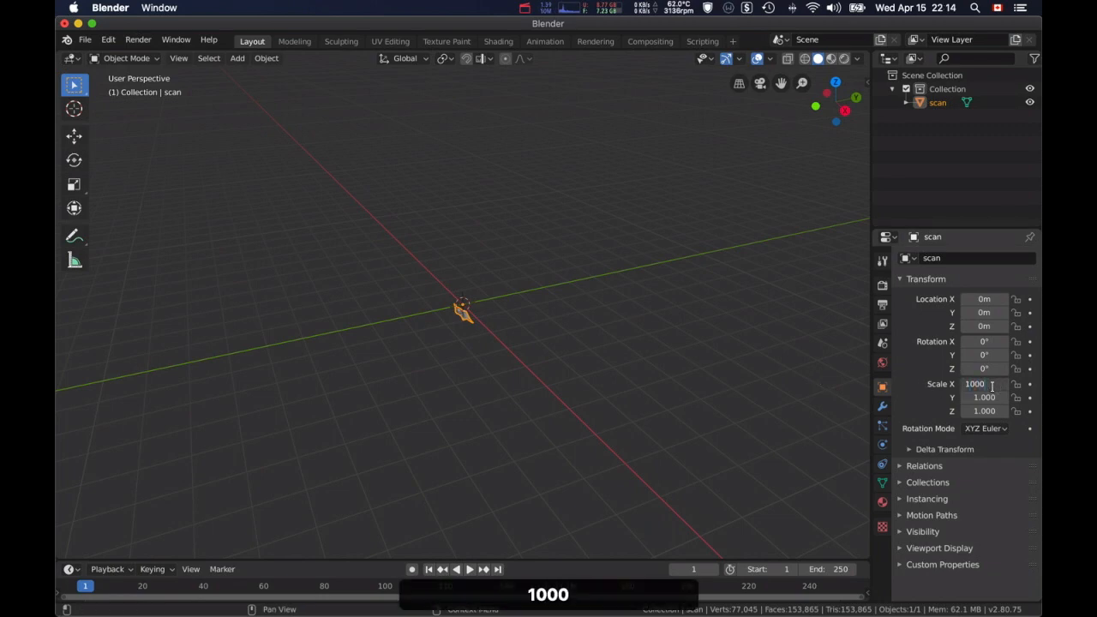
key("Tab")
type("1000")
key("Tab")
type("1000")
key("Return")
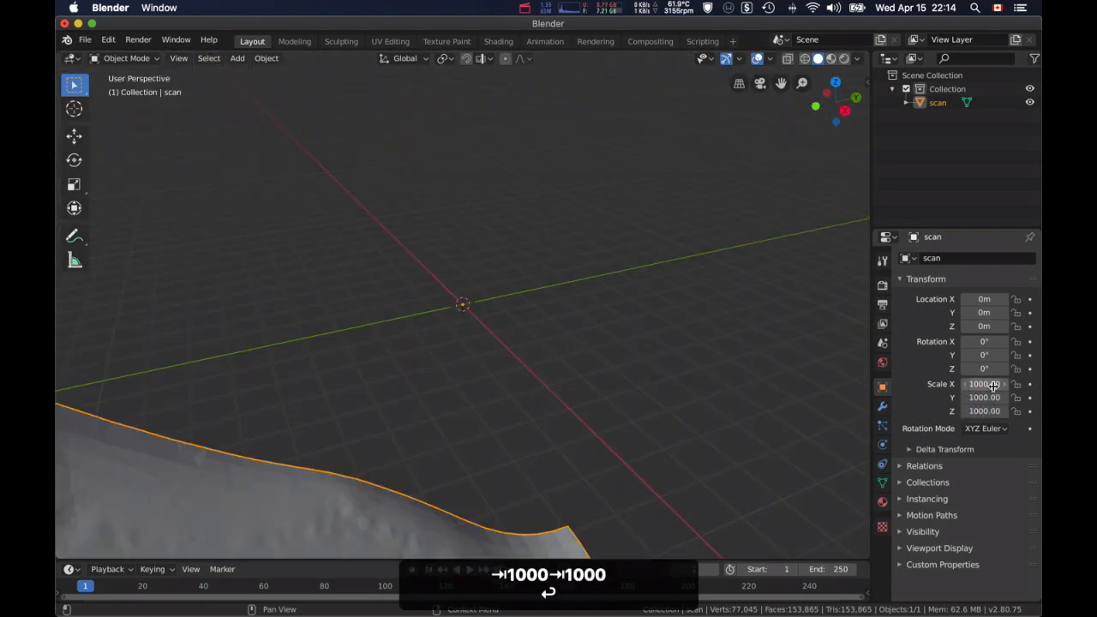
Center the scan in the scene by setting its geometry to the origin.
right_click(181, 453)
mouse_move(191, 412)
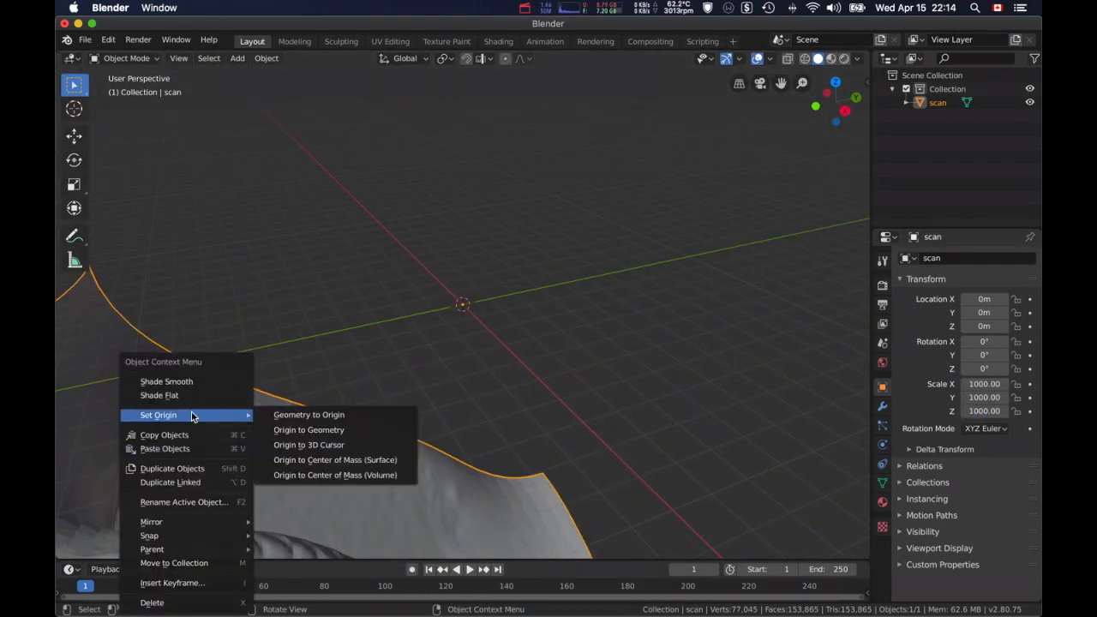
left_click(333, 416)
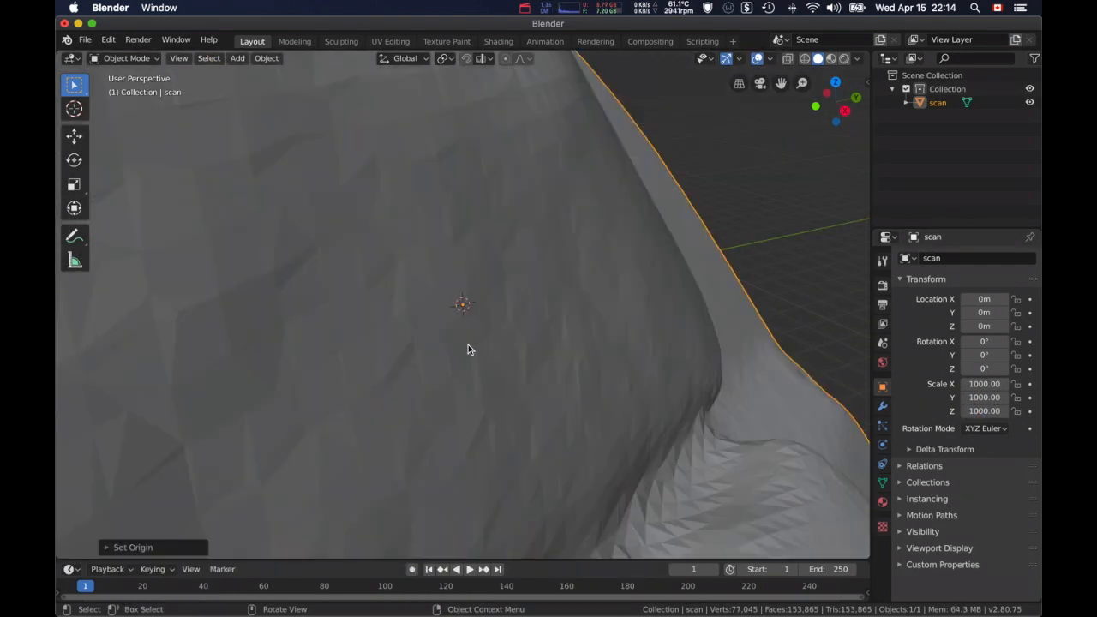
scroll(467, 347, "down", 10)
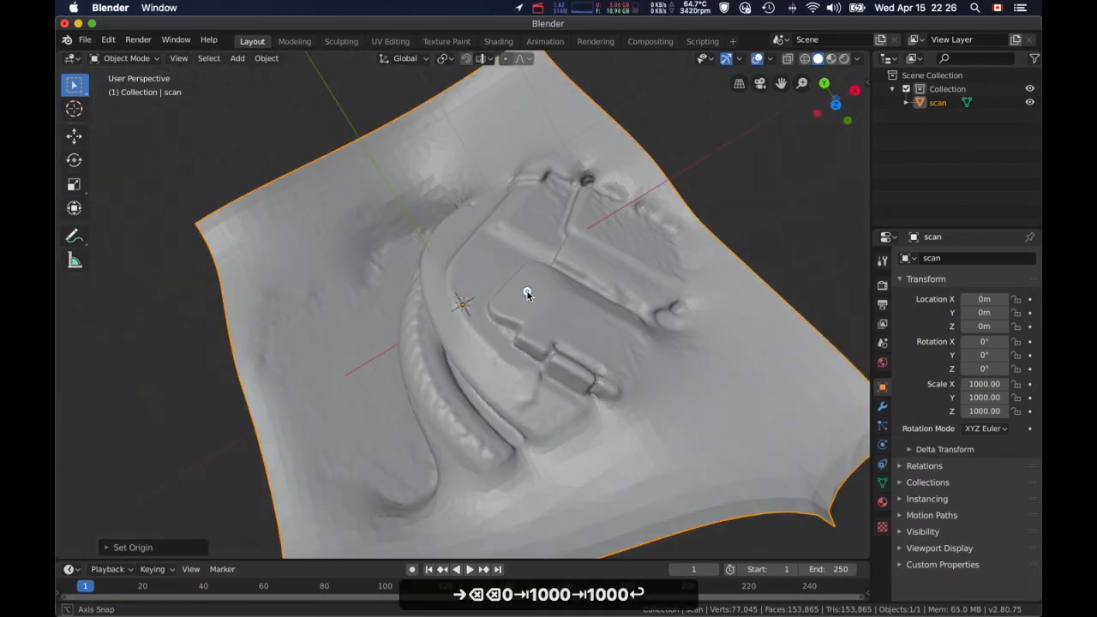
Put the scan into Edit Mode with wireframe shading and deselect all its vertices.
mouse_move(525, 292)
middle_mouse_down()
mouse_move(487, 266)
mouse_move(488, 323)
mouse_move(477, 228)
mouse_move(487, 259)
mouse_move(514, 279)
middle_mouse_up()
scroll(489, 324, "up", 4)
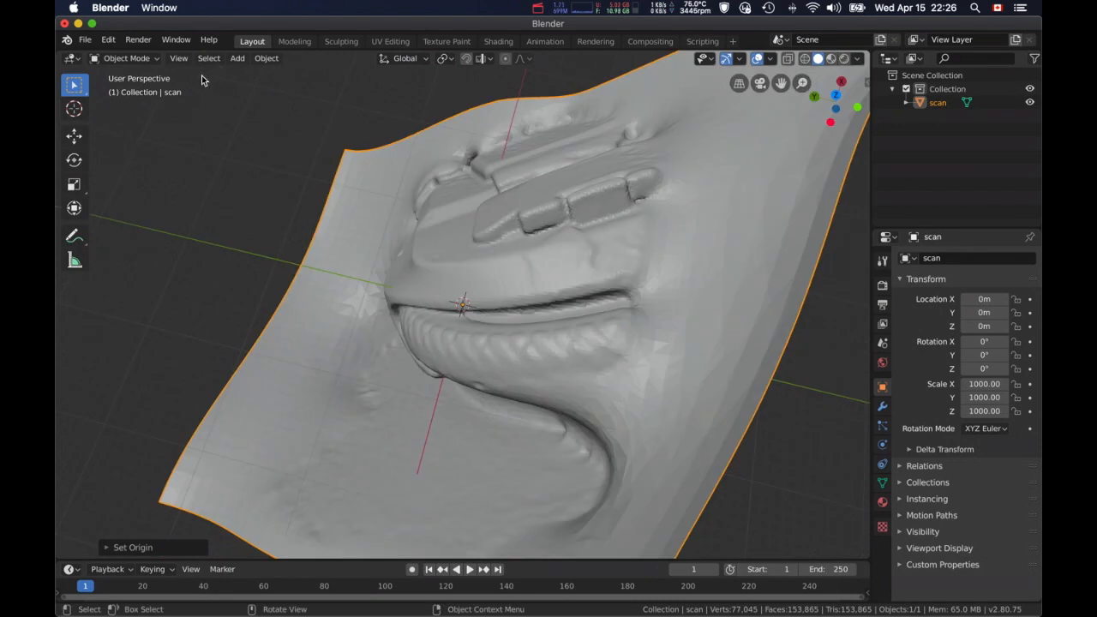
left_click(127, 58)
left_click(137, 92)
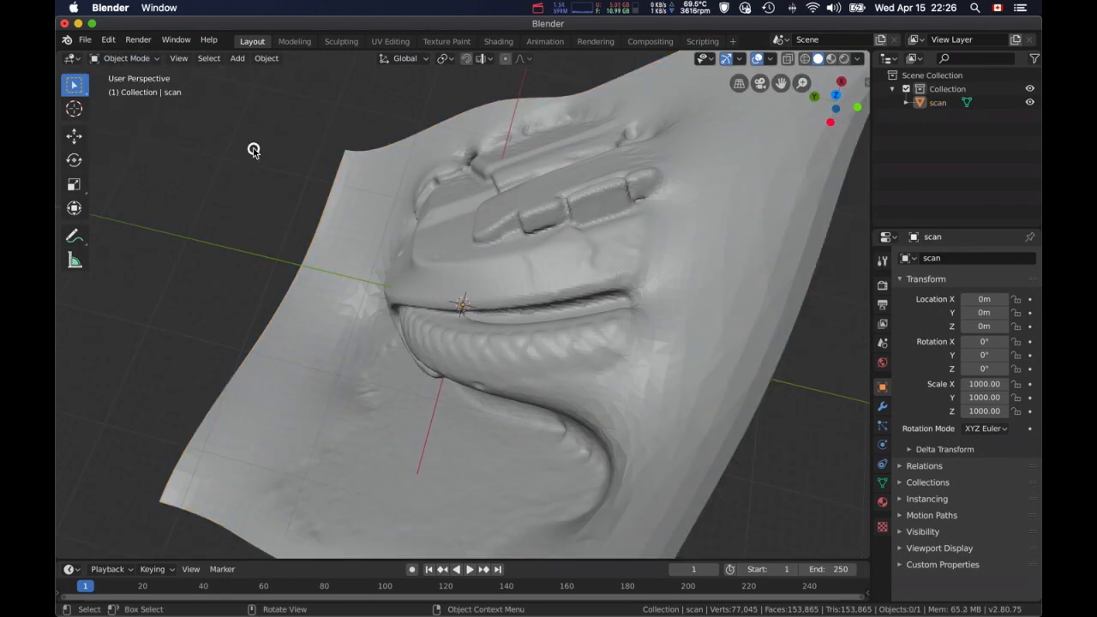
key("Tab")
key("z")
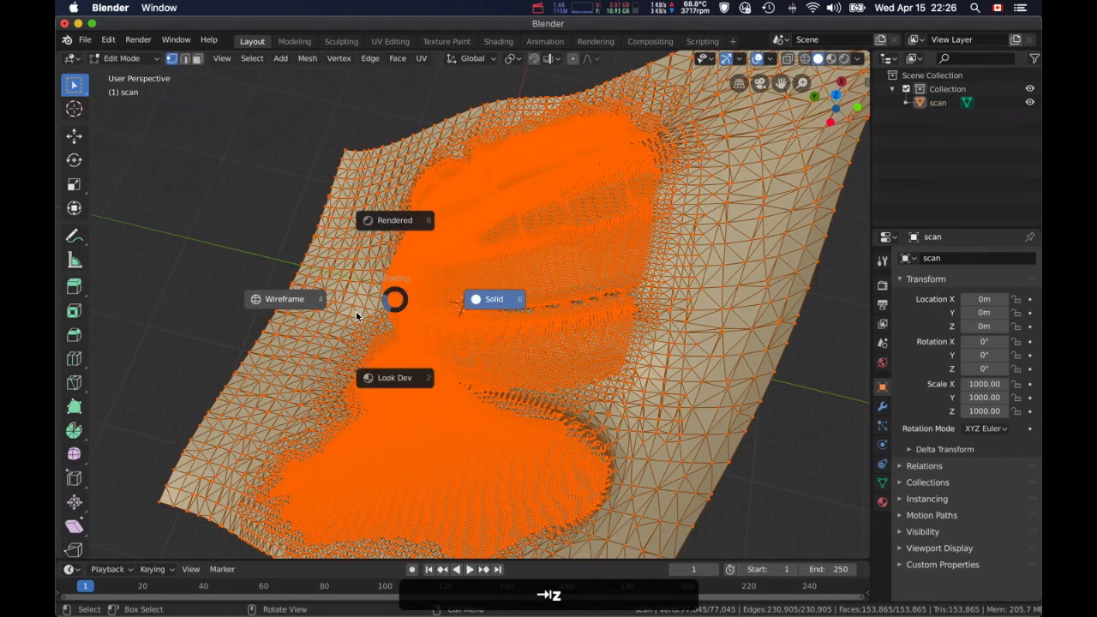
left_click(269, 300)
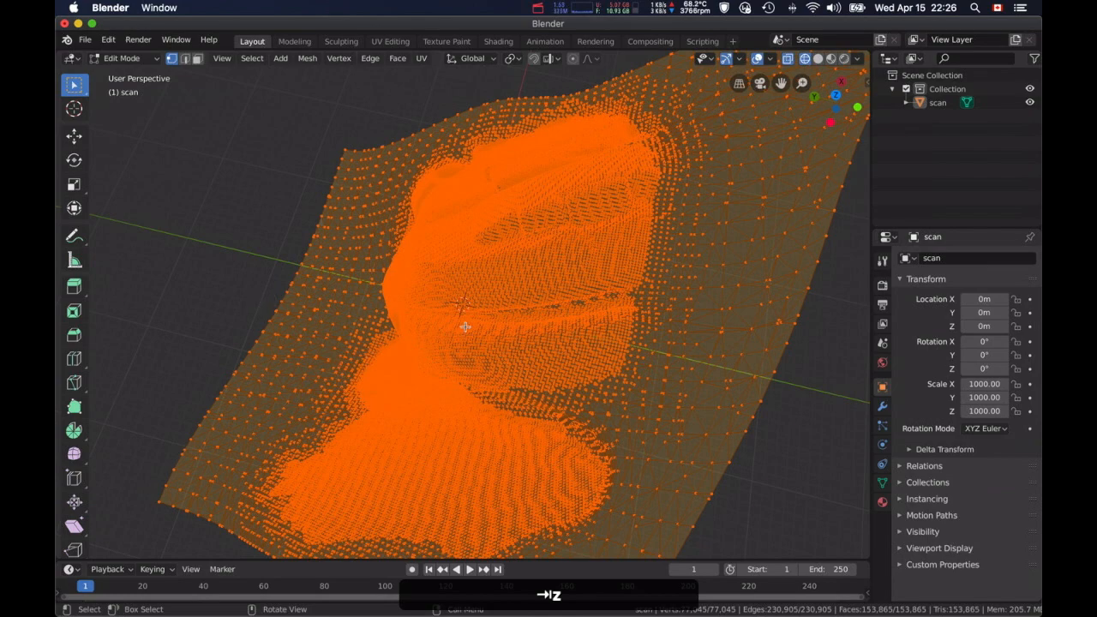
middle_click_drag(464, 326, 278, 369)
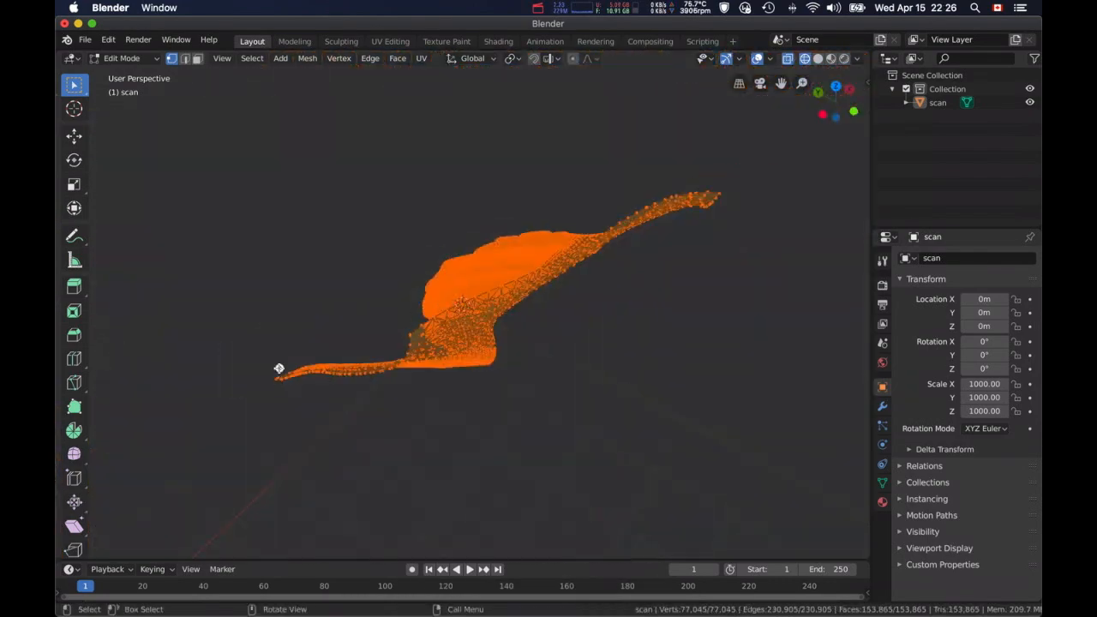
key("alt+a")
left_click_drag(255, 337, 584, 496)
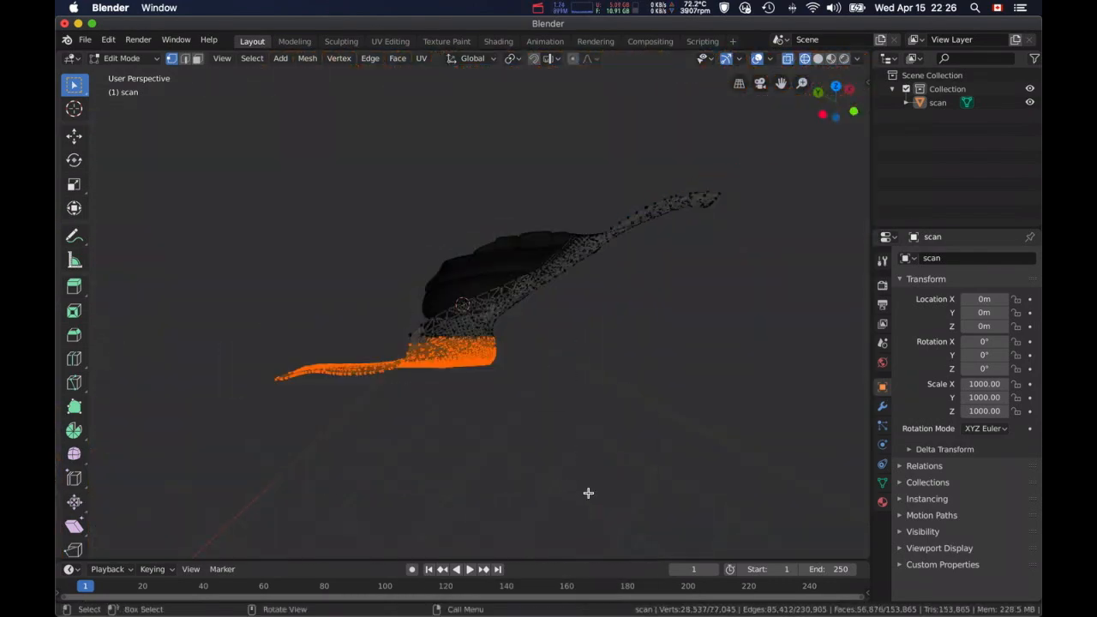
key("x")
left_click(401, 426)
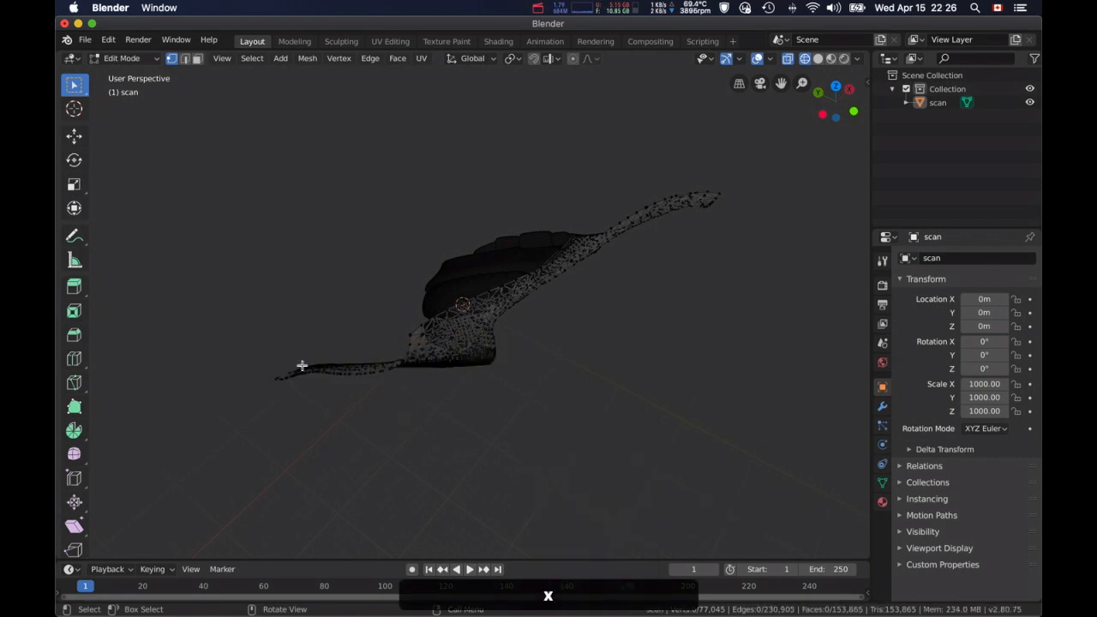
left_click_drag(255, 344, 478, 445)
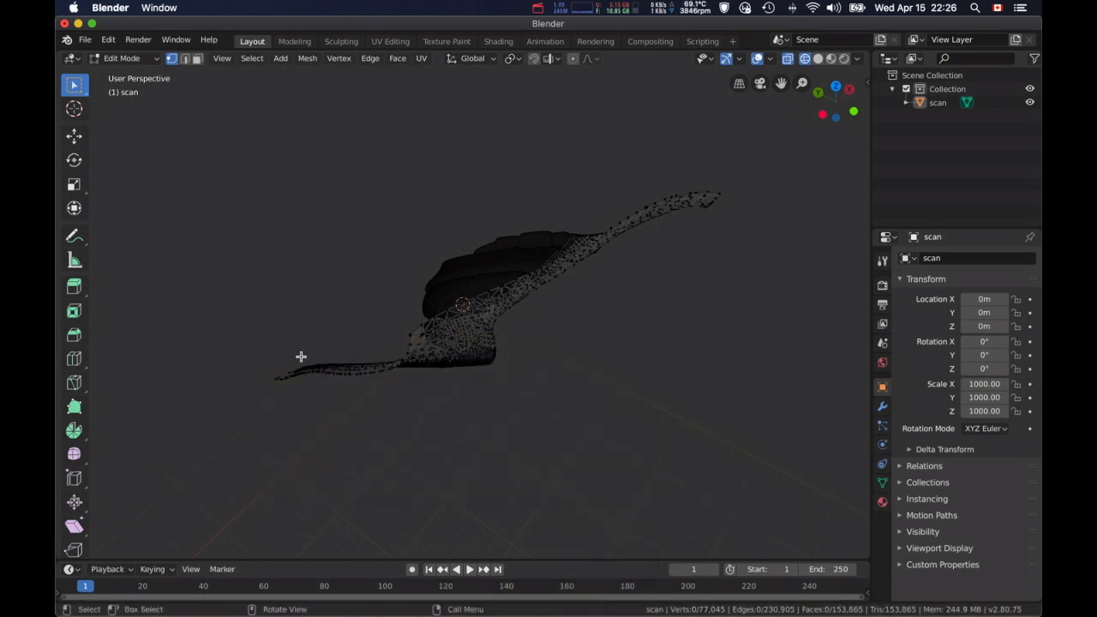
Seen from the side, box-select the flat lower section of the scan beneath the raised object and delete its vertices.
left_click_drag(271, 336, 681, 544)
key("x")
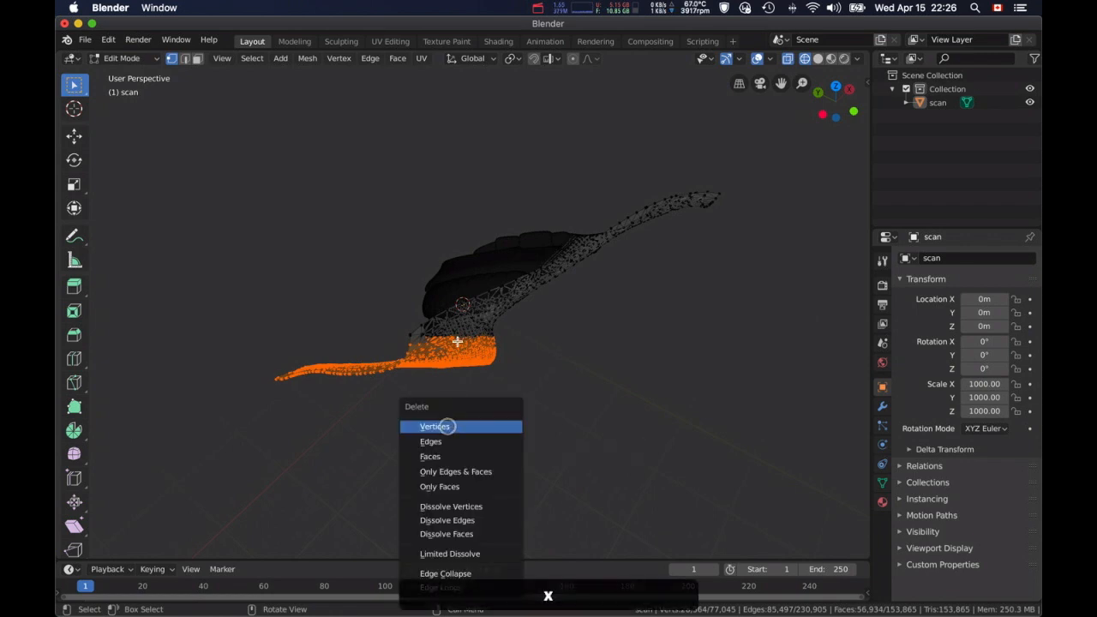
left_click(449, 427)
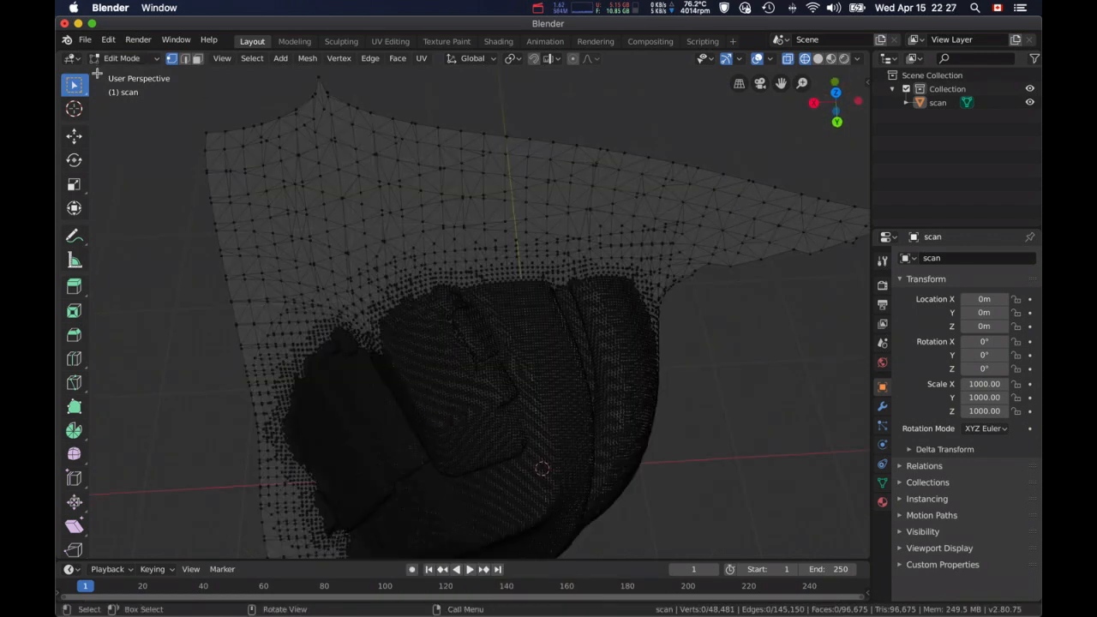
Lasso-select an oval area in the middle of the object, invert the selection and delete the surrounding vertices.
mouse_move(74, 85)
left_mouse_down()
mouse_move(96, 146)
mouse_move(135, 165)
left_mouse_up()
middle_click_drag(356, 393, 623, 376)
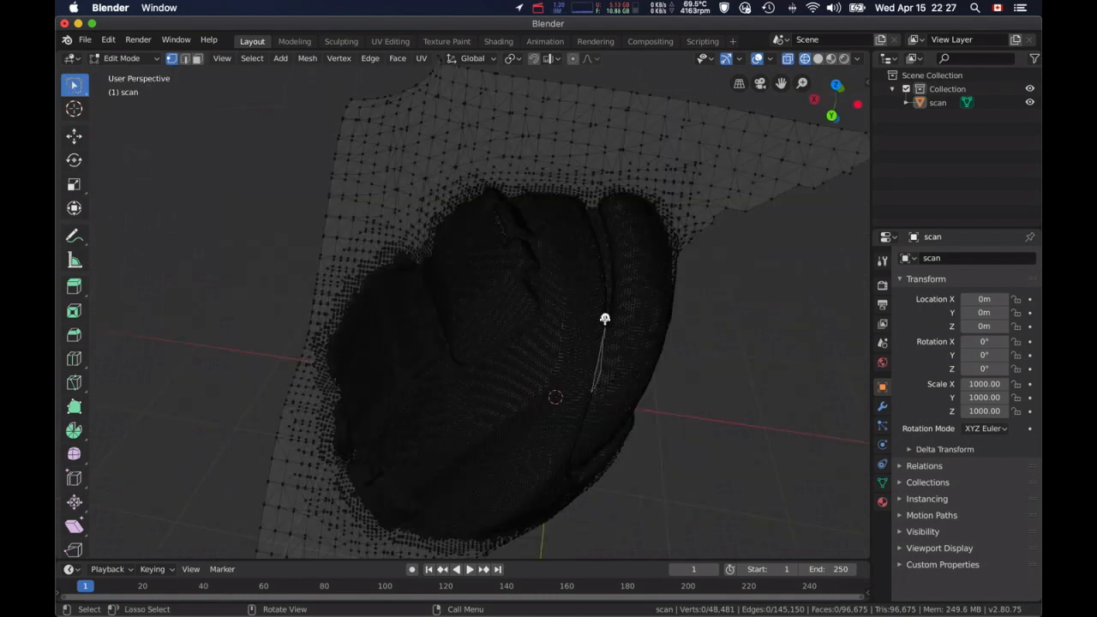
mouse_move(600, 259)
left_mouse_down()
mouse_move(537, 215)
mouse_move(431, 324)
mouse_move(416, 496)
mouse_move(537, 501)
mouse_move(576, 459)
left_mouse_up()
left_click_drag(596, 382, 598, 373)
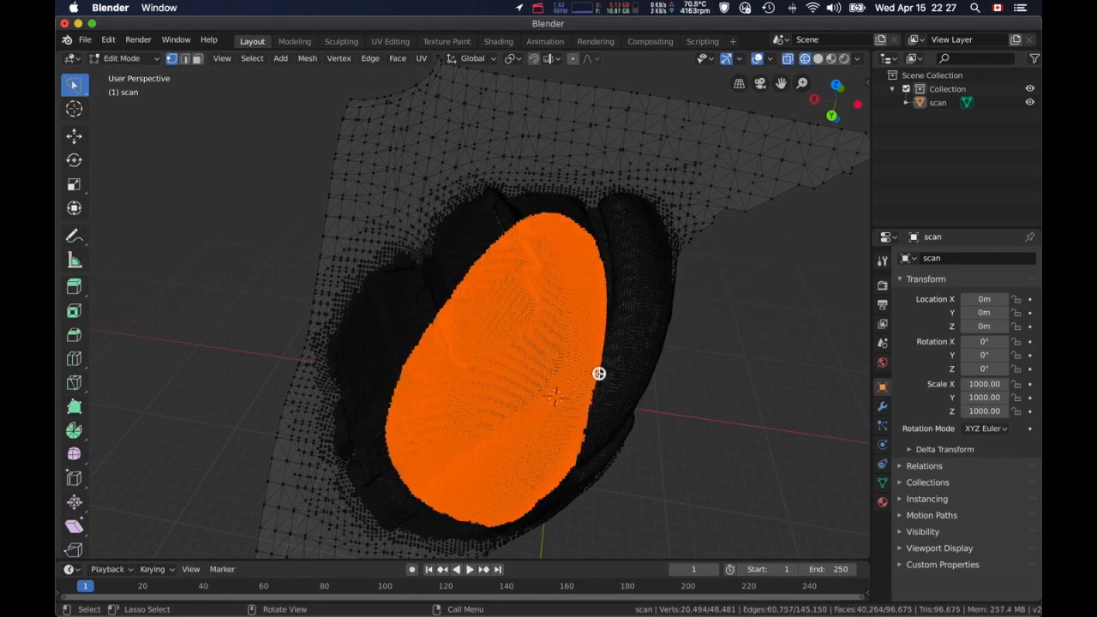
key("ctrl")
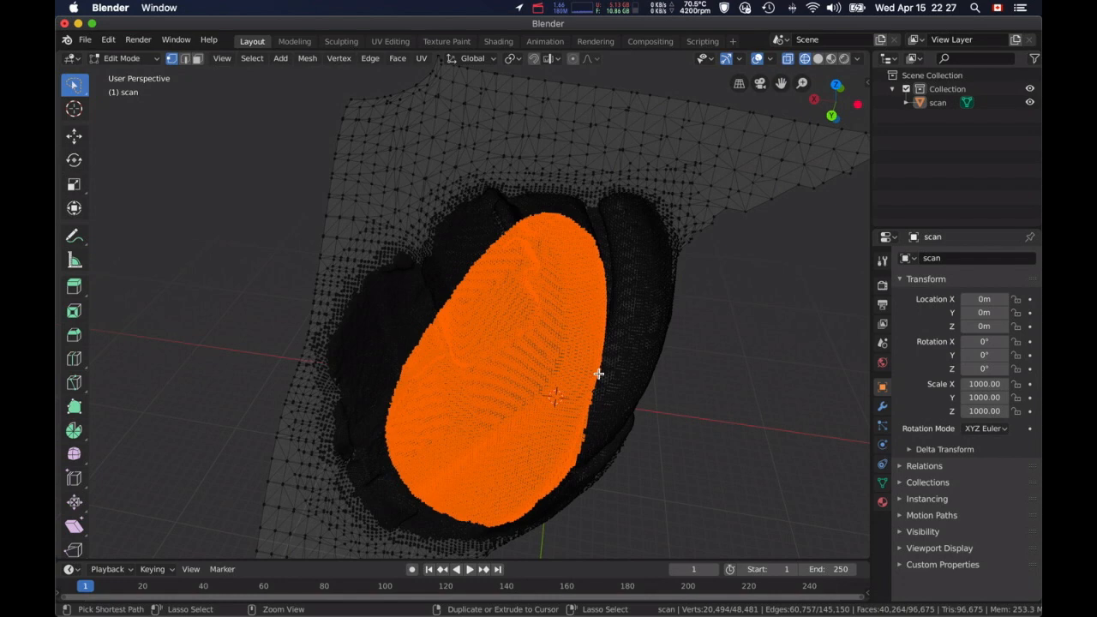
key("ctrl+i")
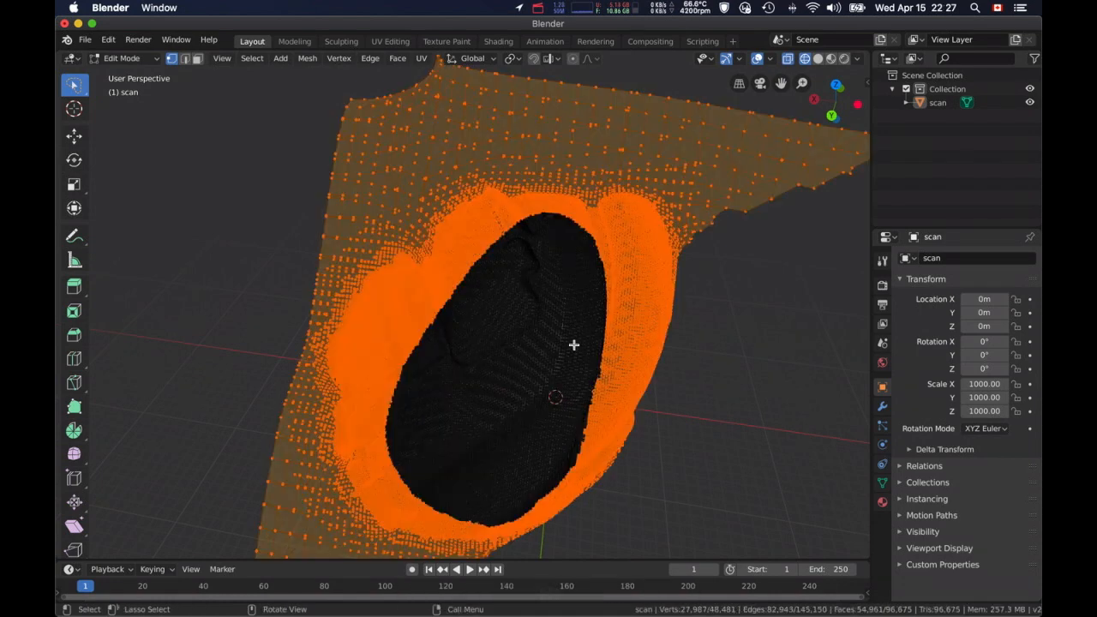
key("z")
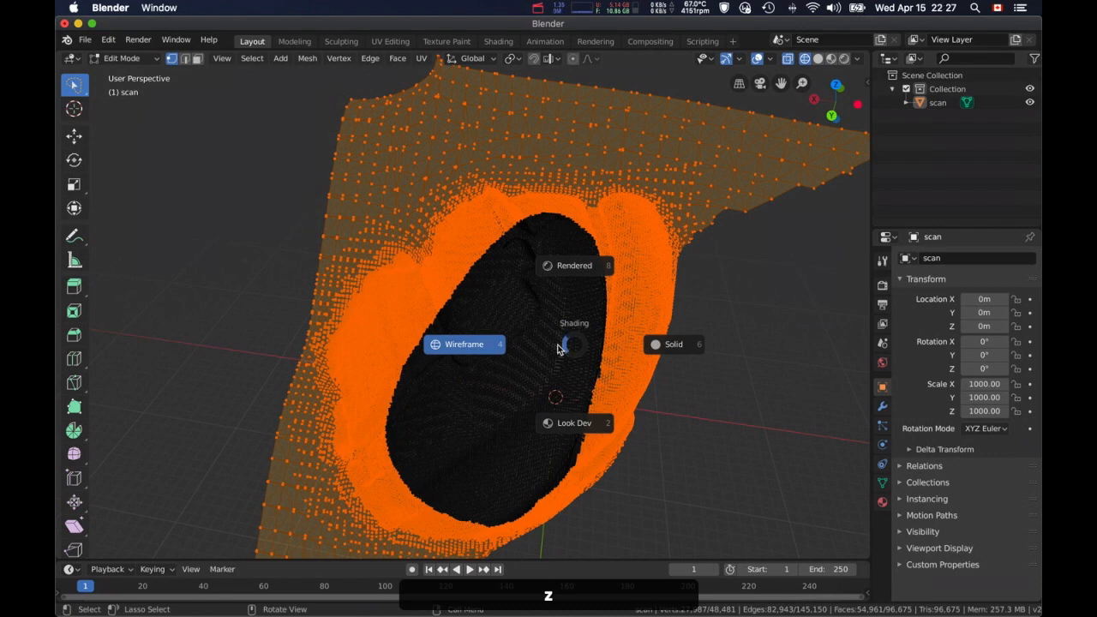
key("x")
key("Escape")
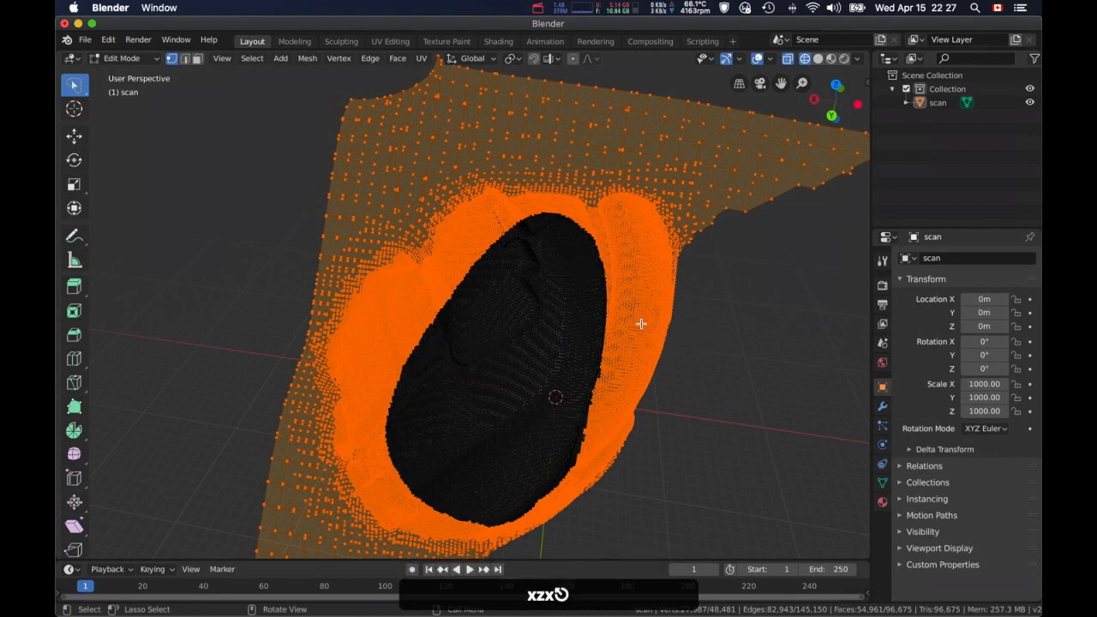
key("x")
left_click(624, 324)
middle_click_drag(627, 326, 240, 191)
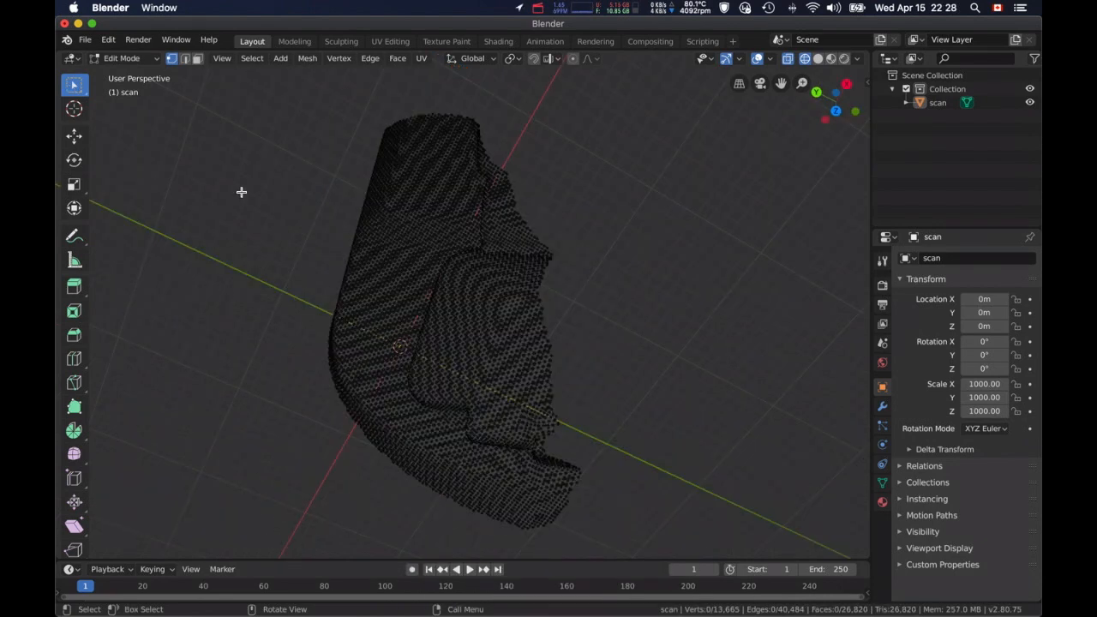
Return the trimmed scan to Object Mode and display it with solid shading.
key("Tab")
left_click(137, 58)
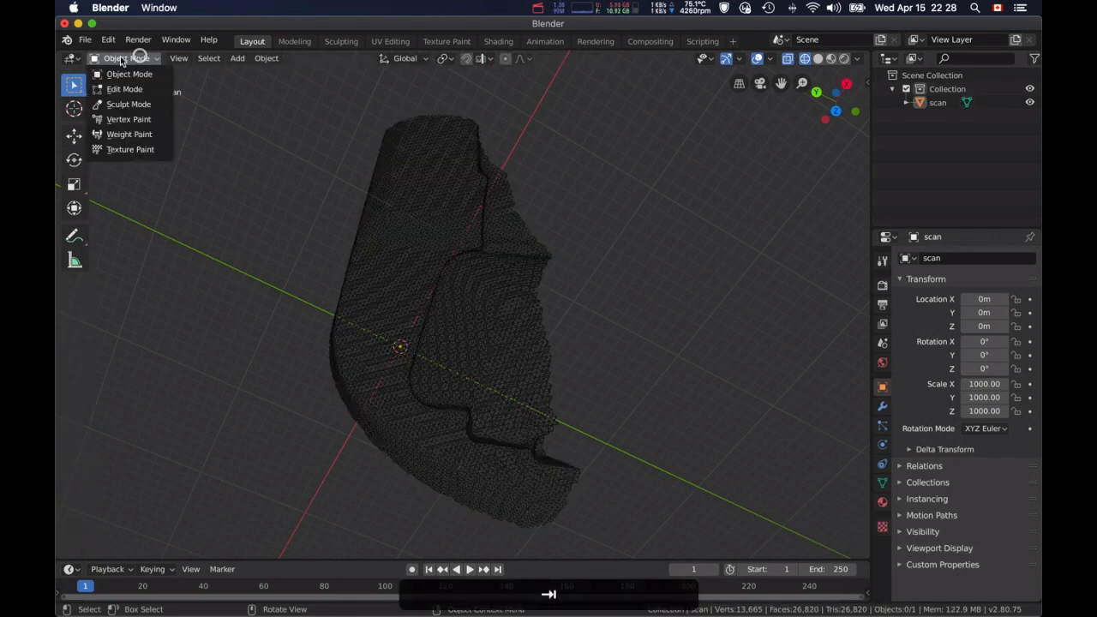
left_click(121, 75)
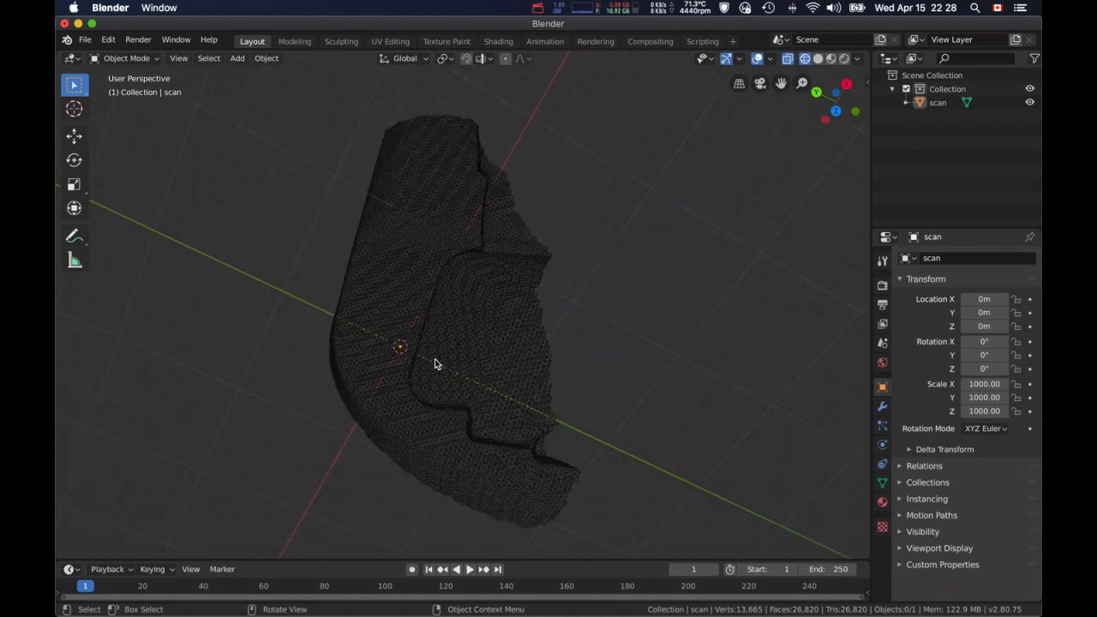
key("z")
left_click(534, 357)
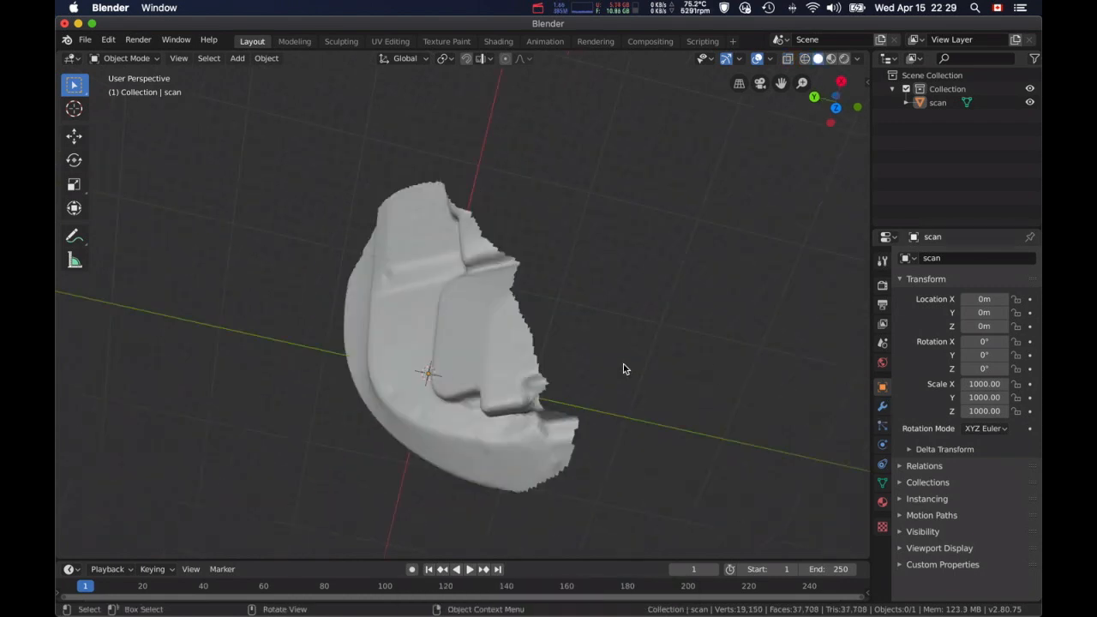
Examine the density of the trimmed scan's triangles up close in wireframe shading.
key("z")
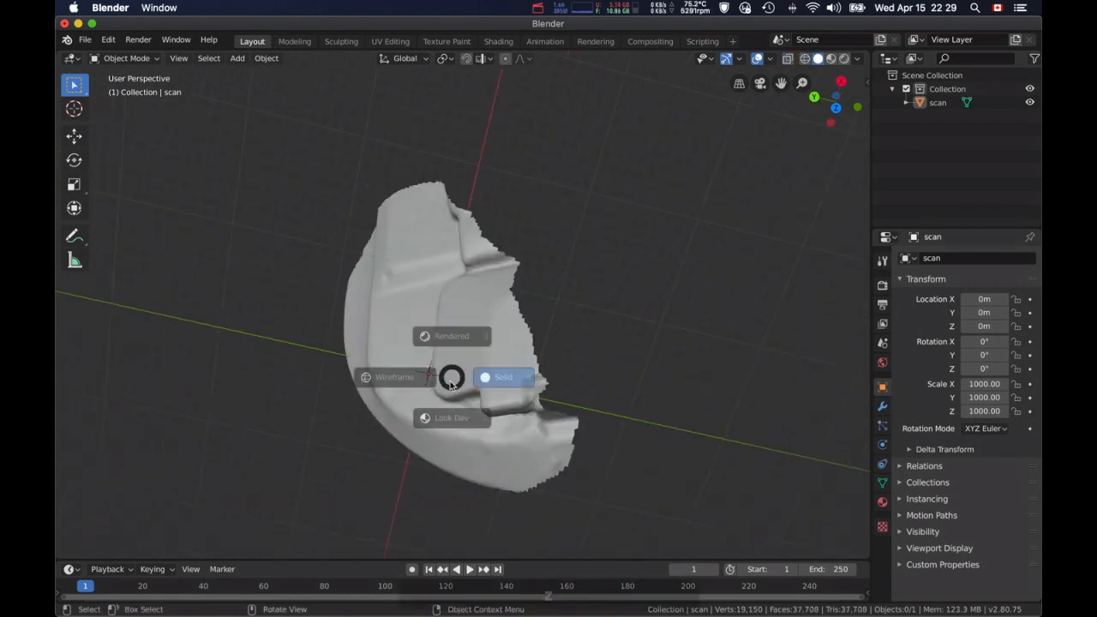
left_click(451, 376)
key("z")
key("z")
left_click(154, 411)
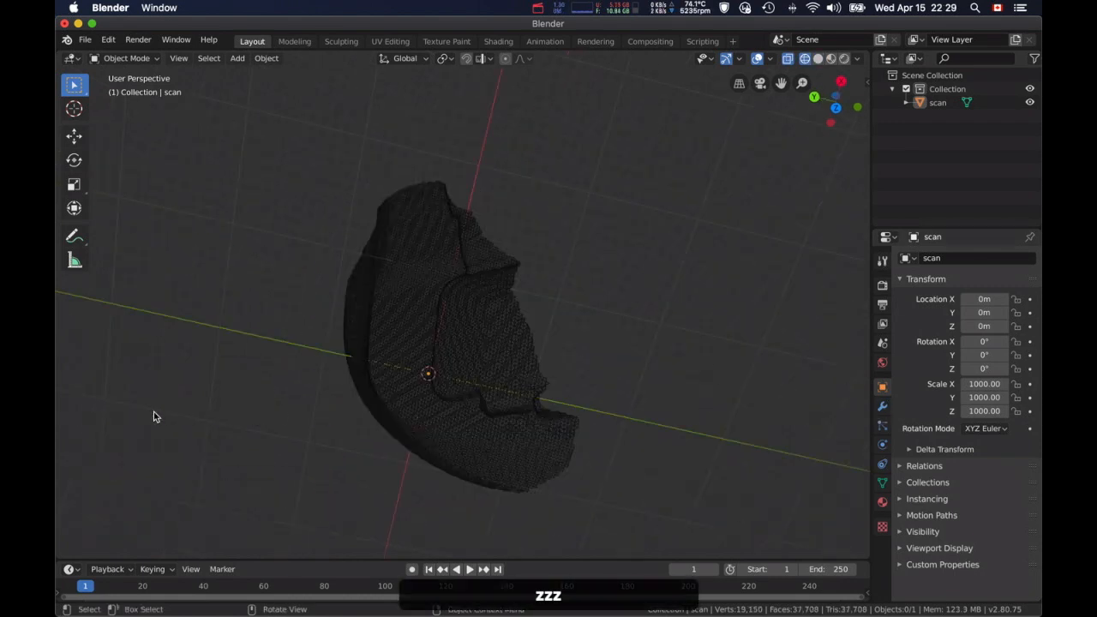
scroll(402, 377, "down", 2)
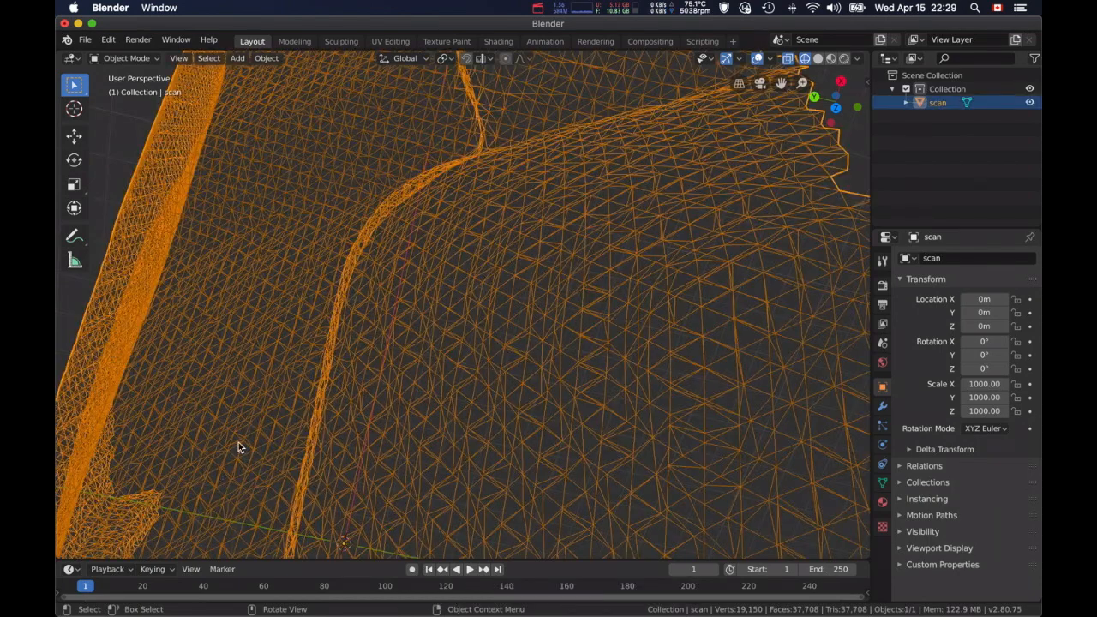
middle_click_drag(239, 442, 299, 425)
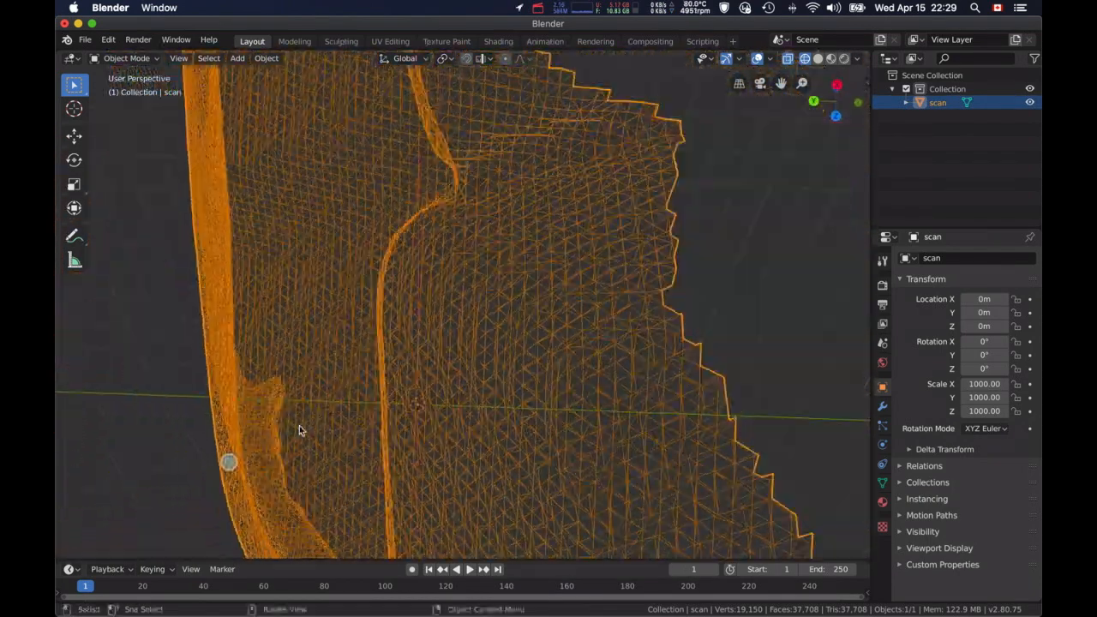
scroll(299, 426, "down", 5)
mouse_move(371, 421)
middle_mouse_down()
mouse_move(397, 362)
mouse_move(413, 356)
mouse_move(431, 399)
mouse_move(345, 380)
mouse_move(372, 431)
mouse_move(374, 420)
middle_mouse_up()
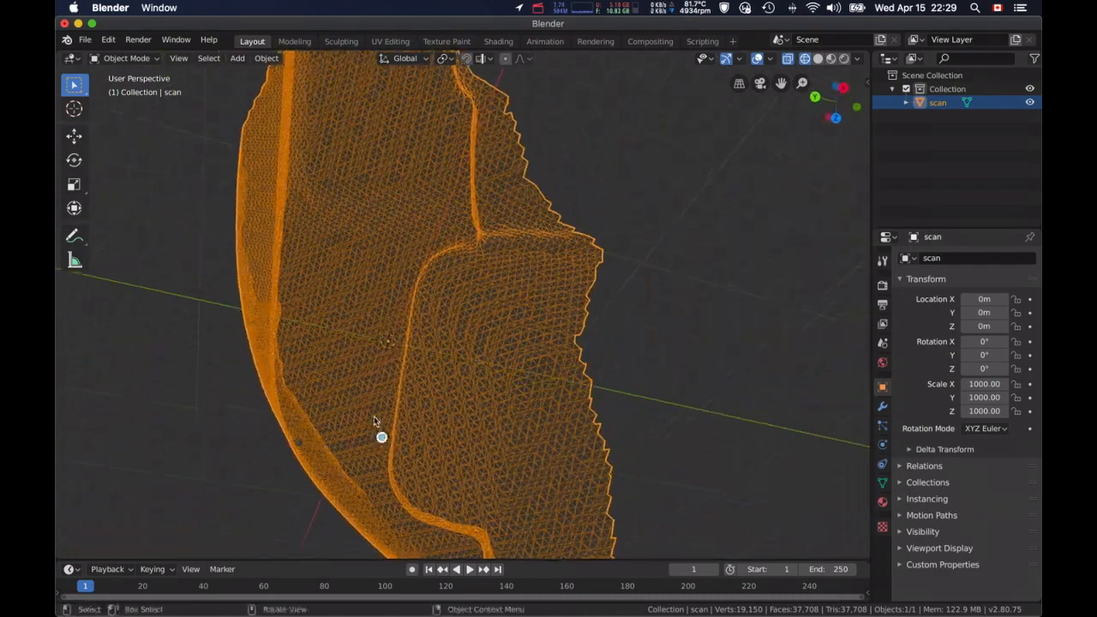
scroll(350, 341, "down", 5)
Remove the Decimate and Smooth modifiers from the scan.
scroll(351, 342, "up", 6)
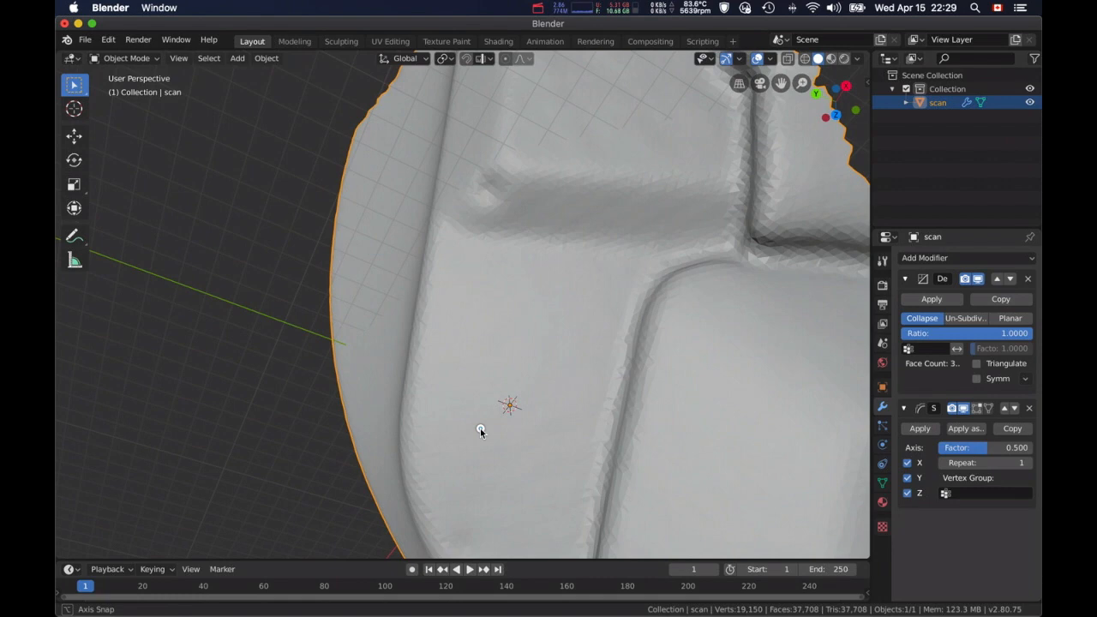
mouse_move(480, 431)
middle_mouse_down()
mouse_move(512, 412)
mouse_move(508, 387)
mouse_move(453, 382)
mouse_move(467, 350)
mouse_move(483, 408)
mouse_move(464, 417)
middle_mouse_up()
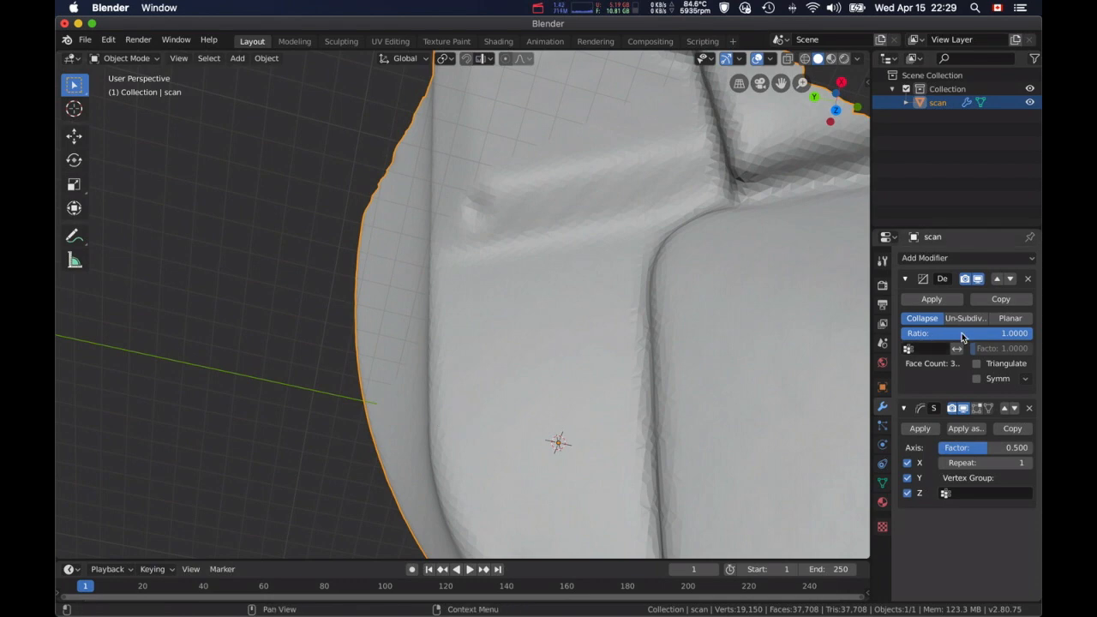
left_click(1027, 279)
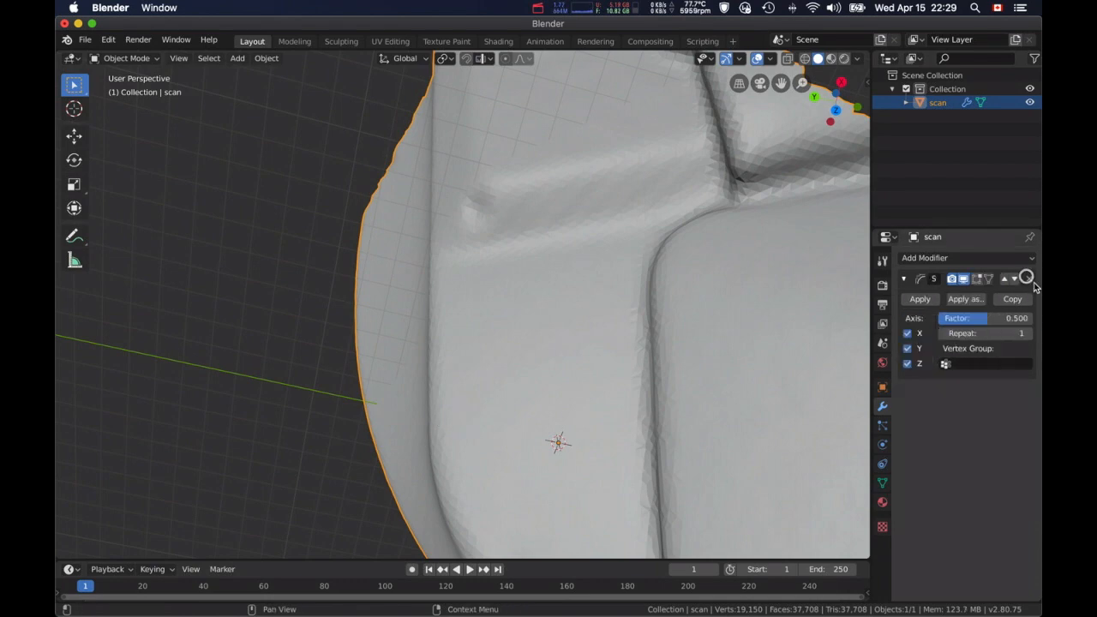
left_click(1026, 279)
Try a Smooth modifier on the scan, look over the surface, and remove the modifier again.
left_click(994, 257)
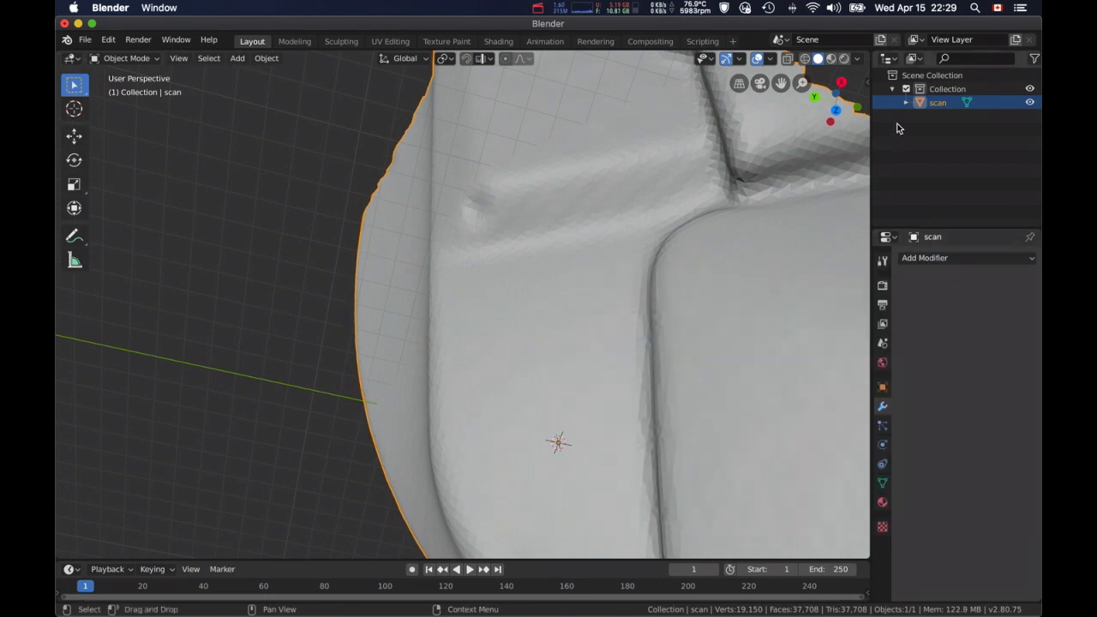
left_click(971, 257)
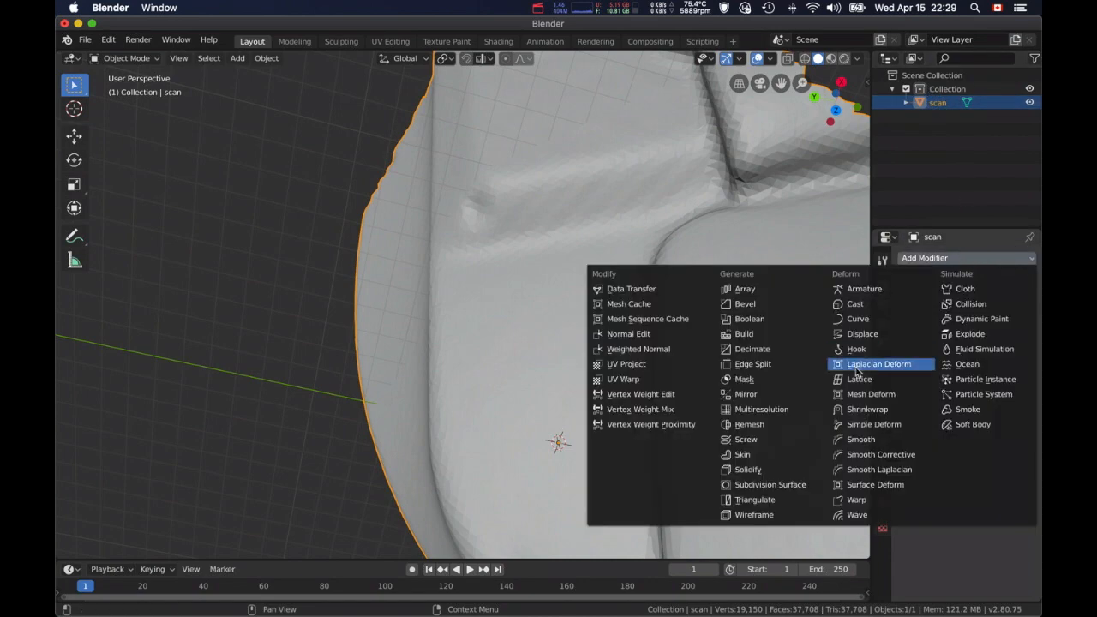
left_click(860, 438)
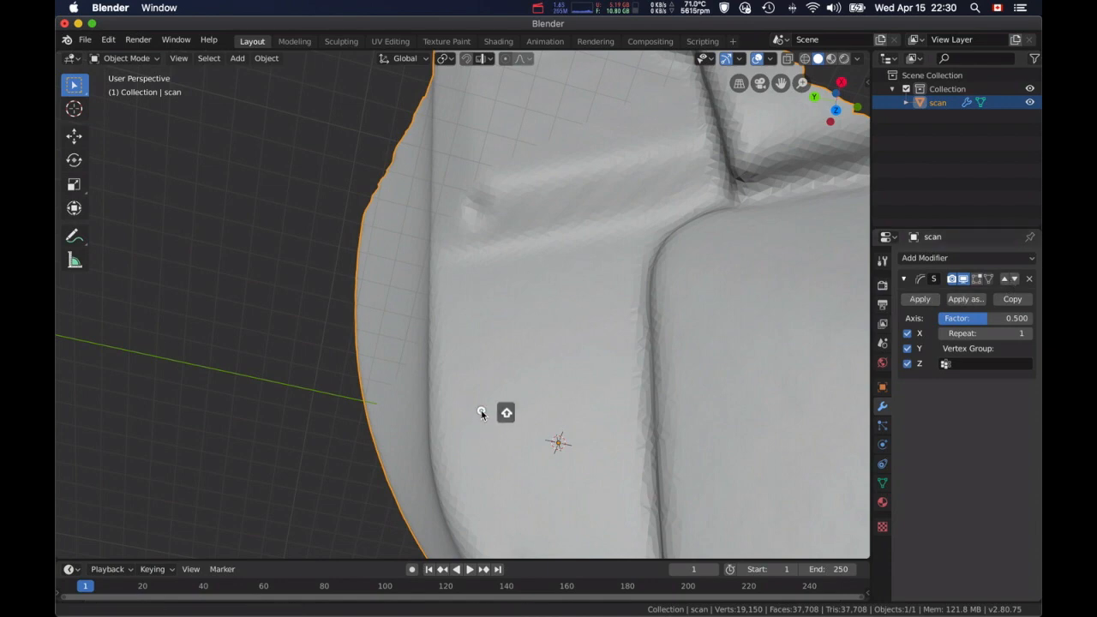
middle_click_drag(481, 410, 483, 456, "shift")
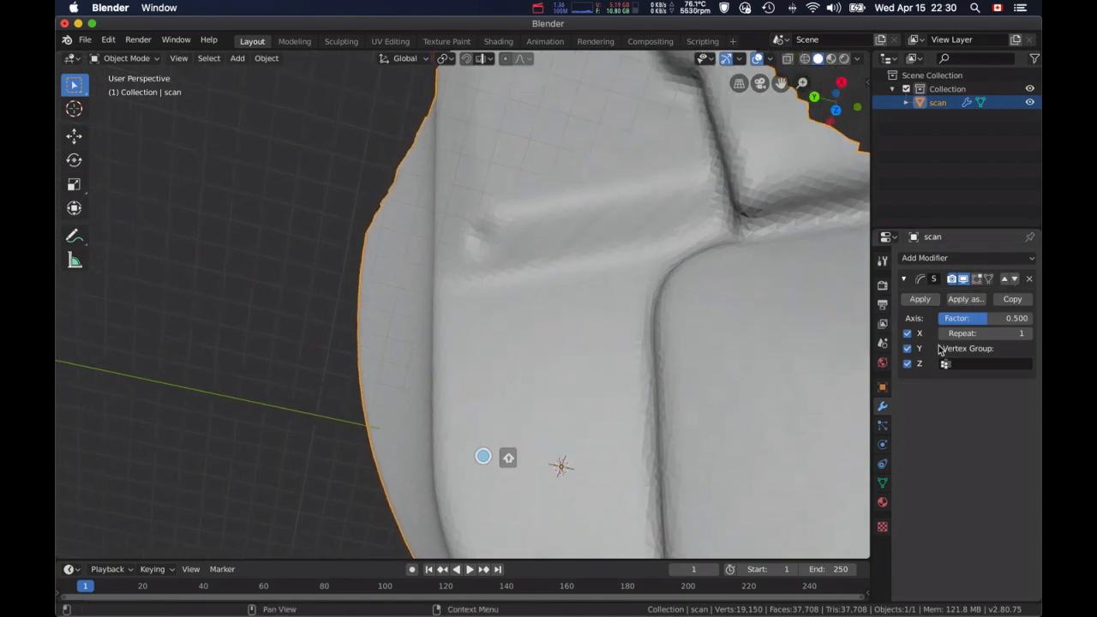
left_click(1029, 280)
Add a Decimate modifier to the scan and switch it to Planar mode.
left_click(962, 259)
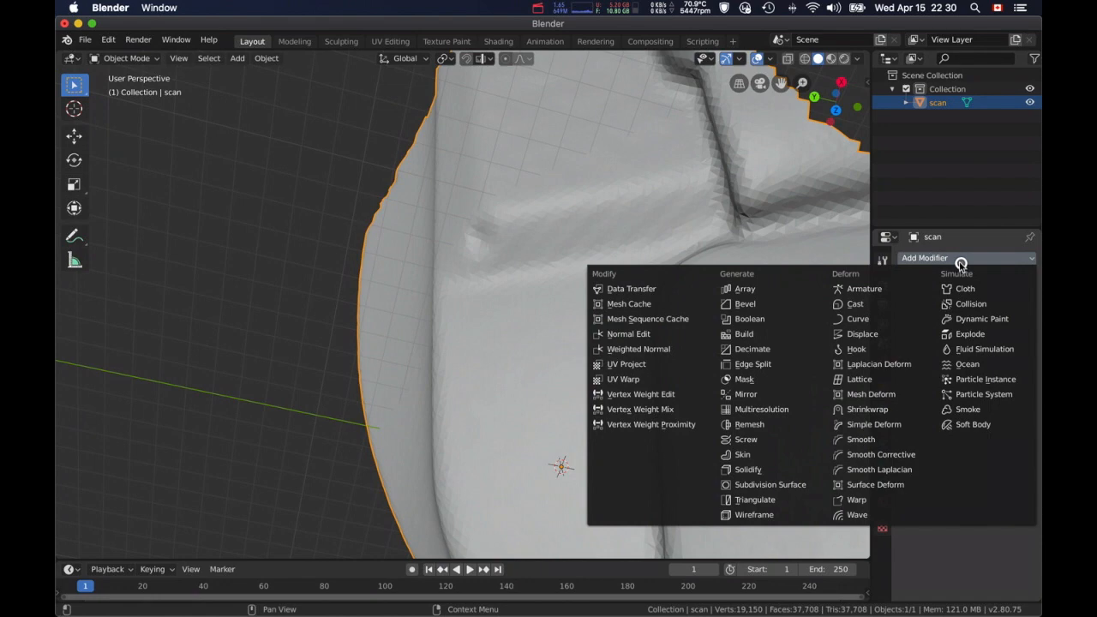
left_click(746, 349)
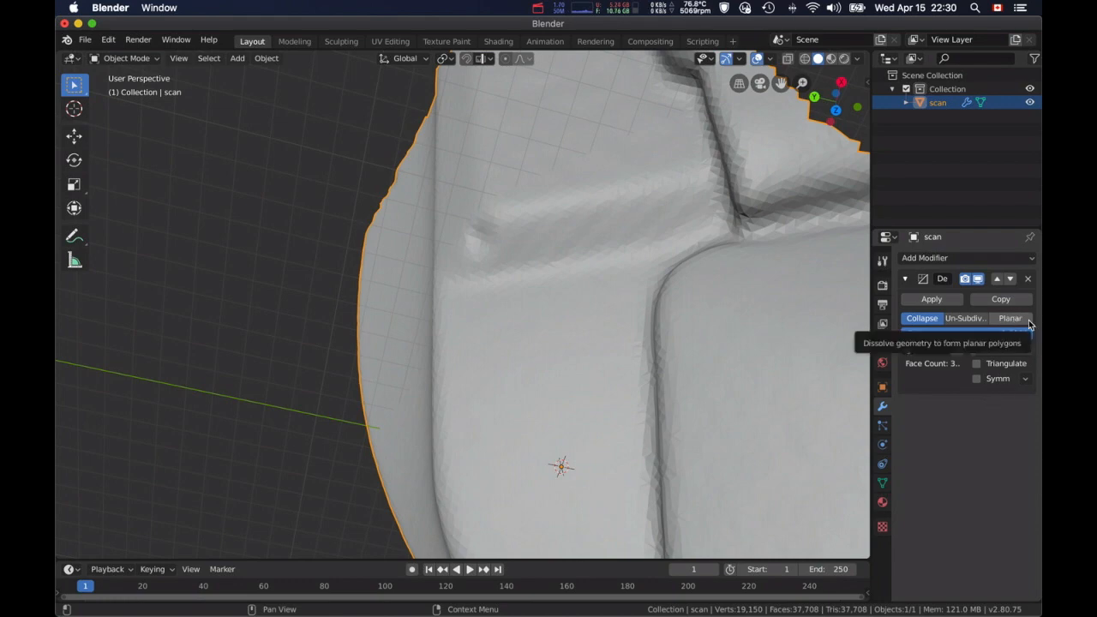
left_click(1011, 320)
Examine the planar-decimated mesh from several angles in wireframe and solid shading, along with the Angle Limit setting.
key("z")
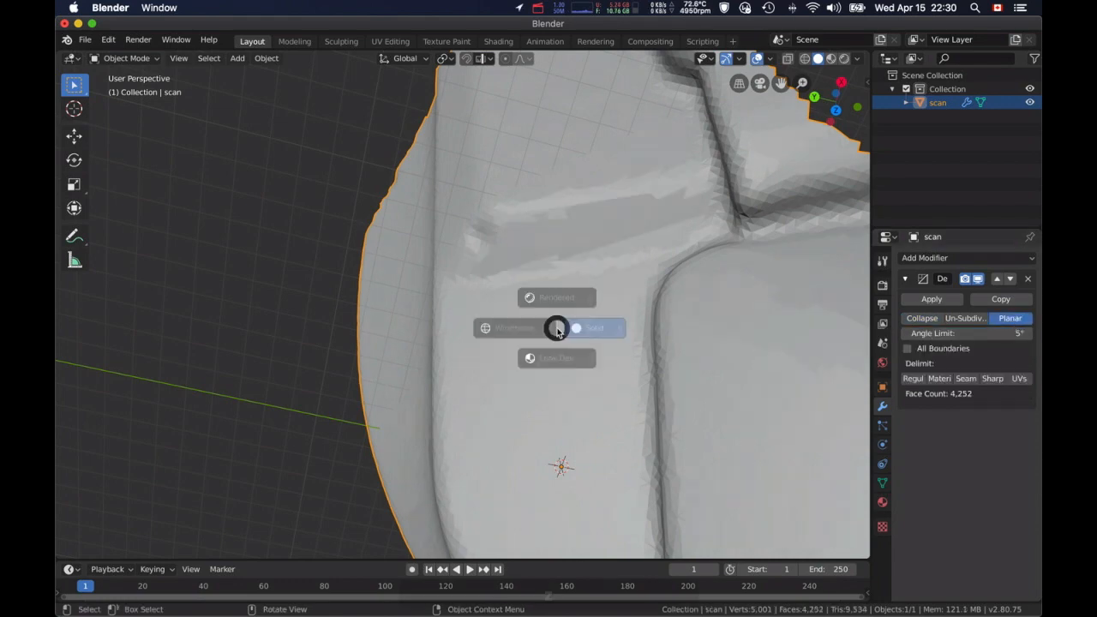
left_click(453, 332)
mouse_move(451, 333)
middle_mouse_down()
mouse_move(522, 357)
mouse_move(605, 364)
mouse_move(660, 335)
mouse_move(636, 313)
mouse_move(663, 279)
mouse_move(687, 340)
mouse_move(651, 320)
mouse_move(631, 286)
mouse_move(651, 322)
middle_mouse_up()
middle_click_drag(565, 416, 856, 381)
left_click(1018, 335)
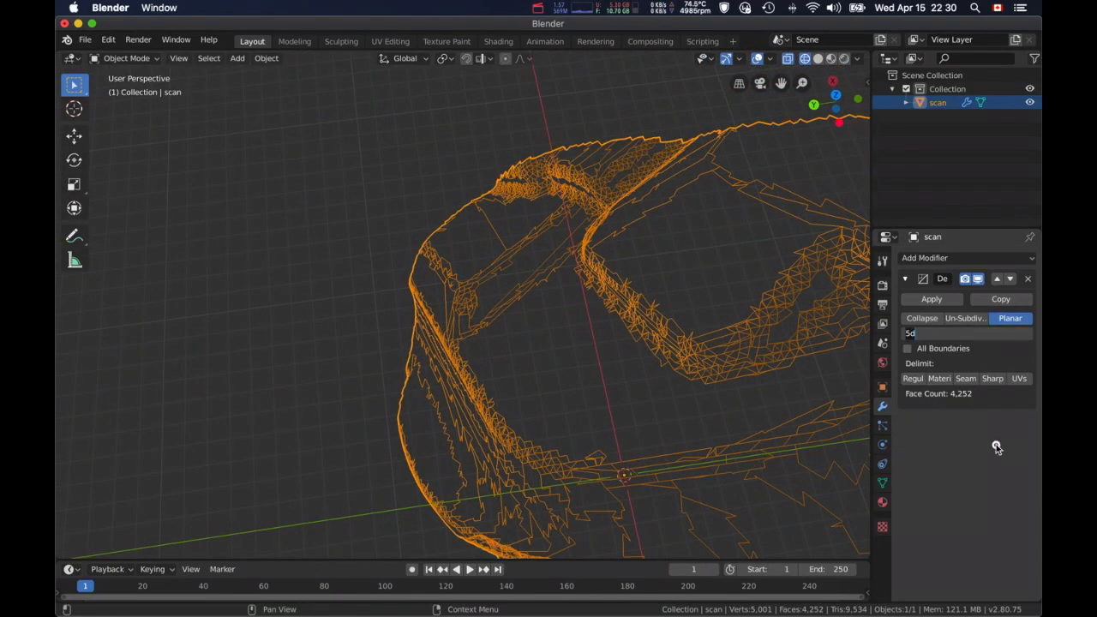
key("Return")
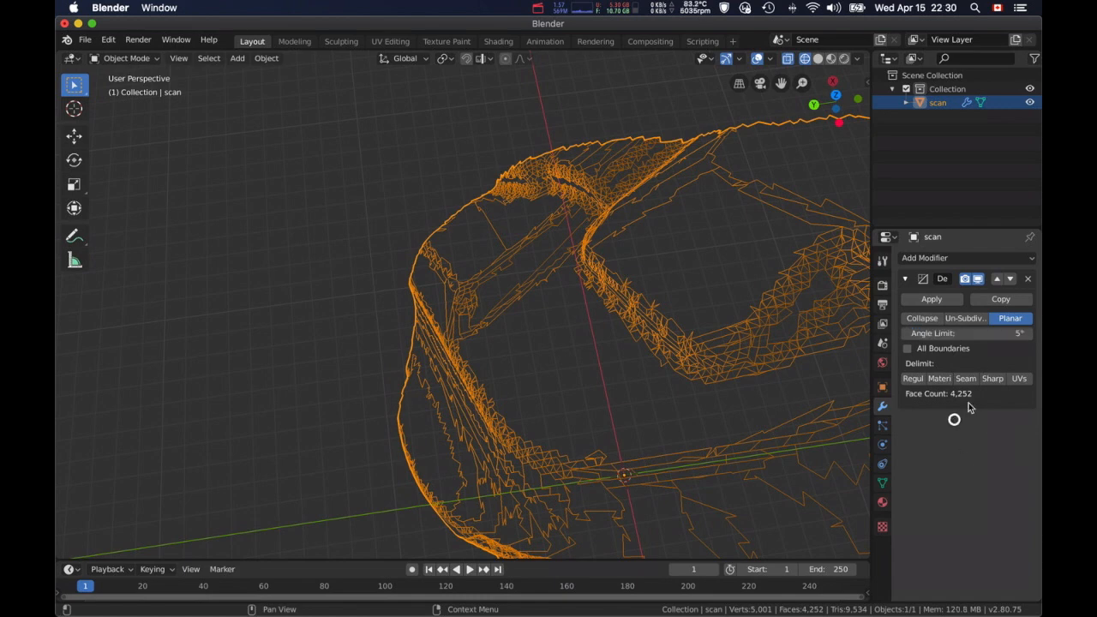
scroll(497, 426, "down", 4)
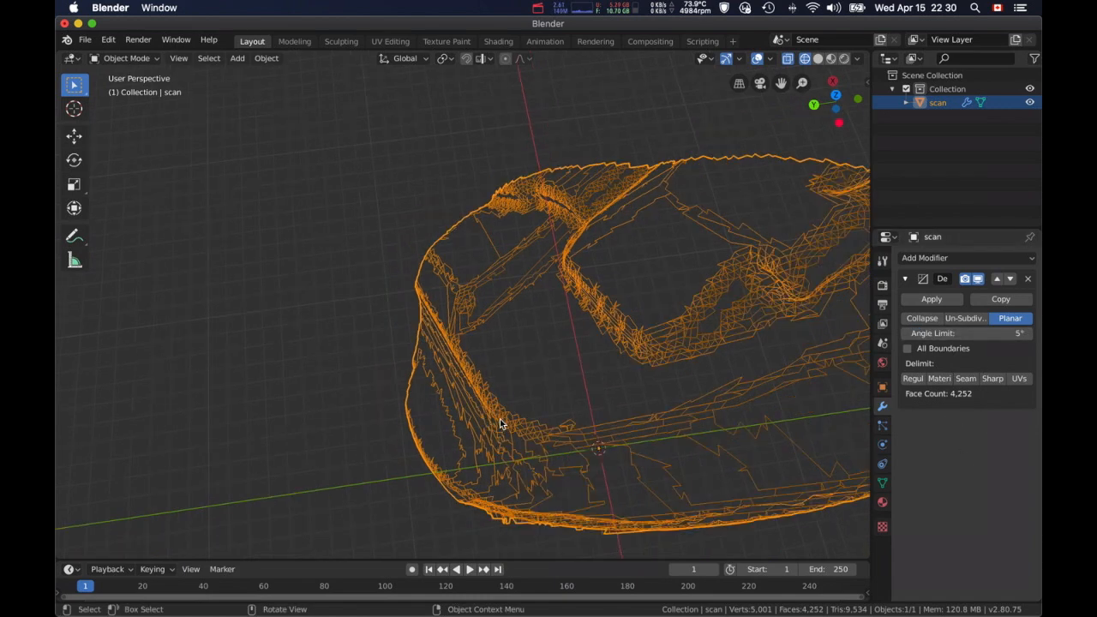
scroll(497, 425, "up", 5)
key("z")
key("z")
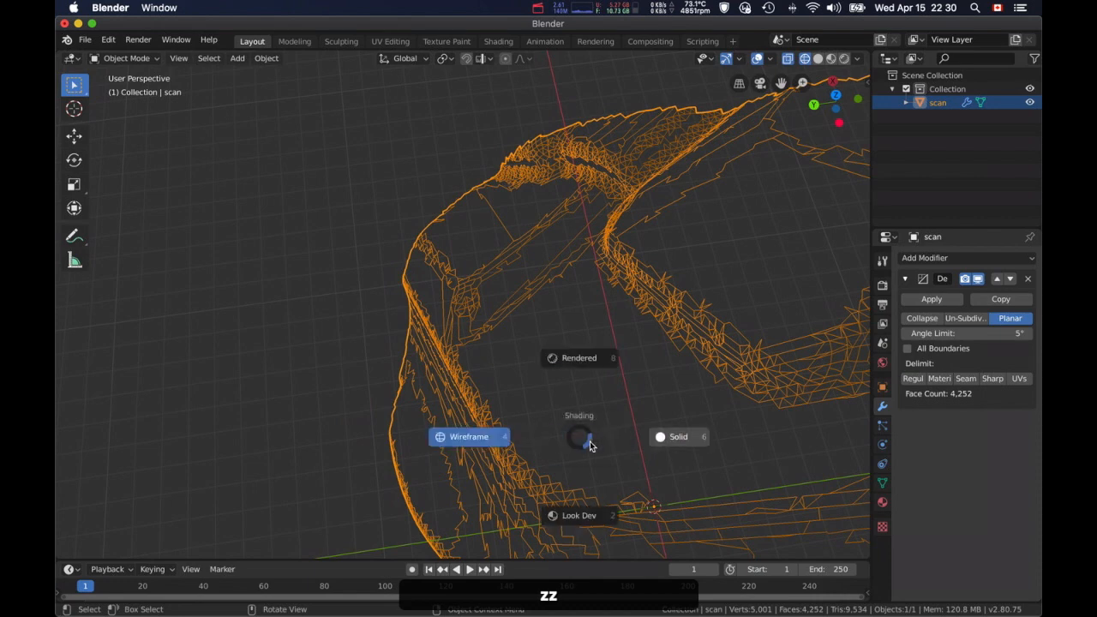
left_click(666, 448)
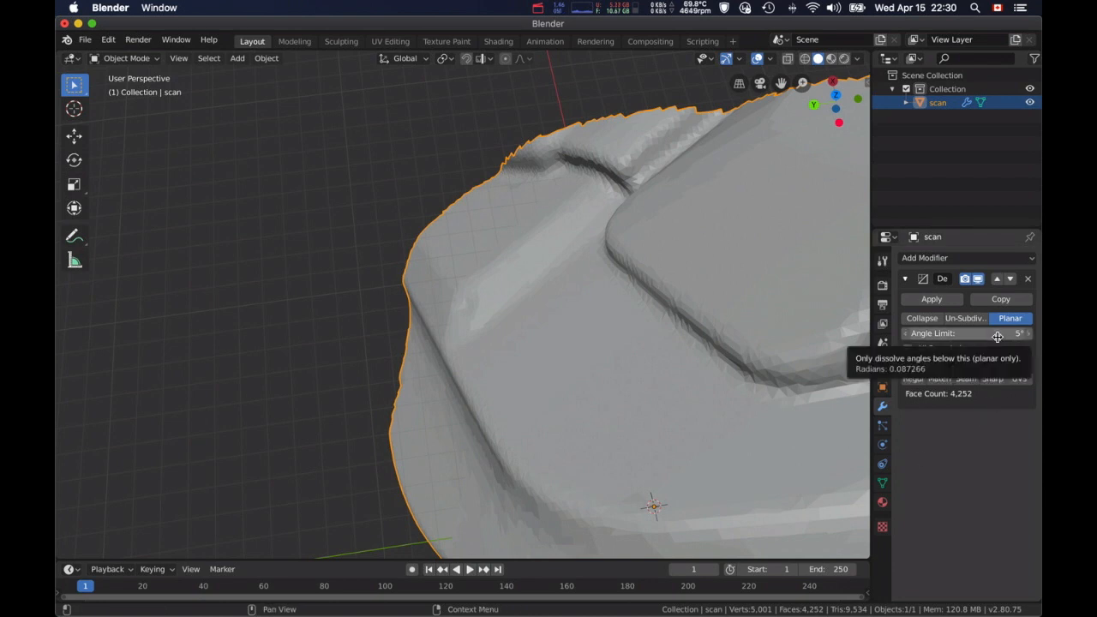
Try a Decimate Angle Limit of 3° and check the mesh in wireframe shading.
left_click(997, 336)
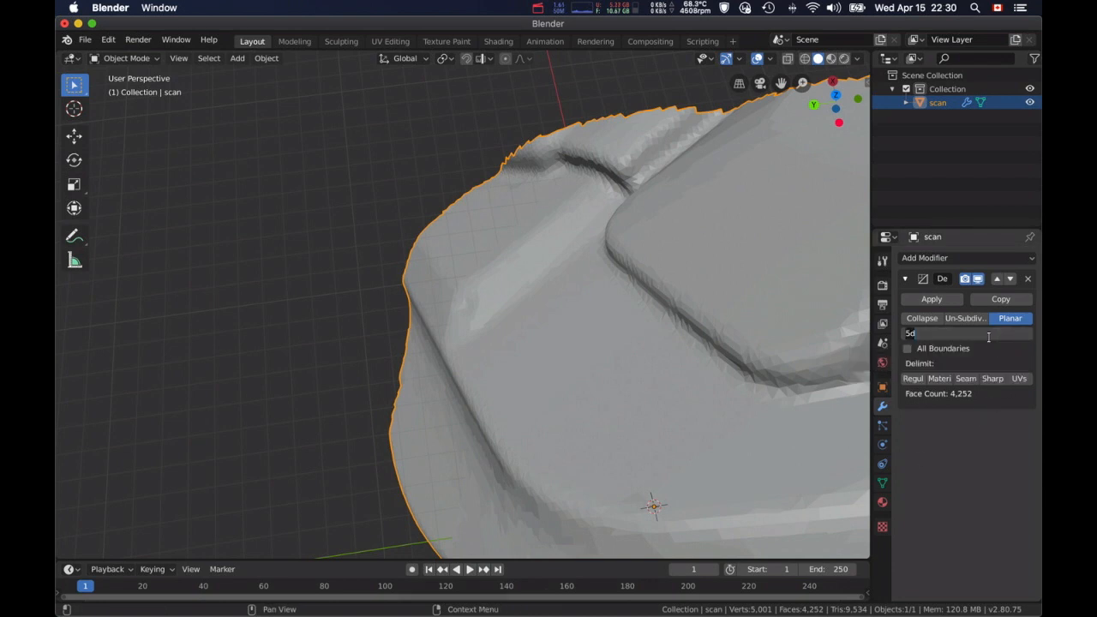
type("3")
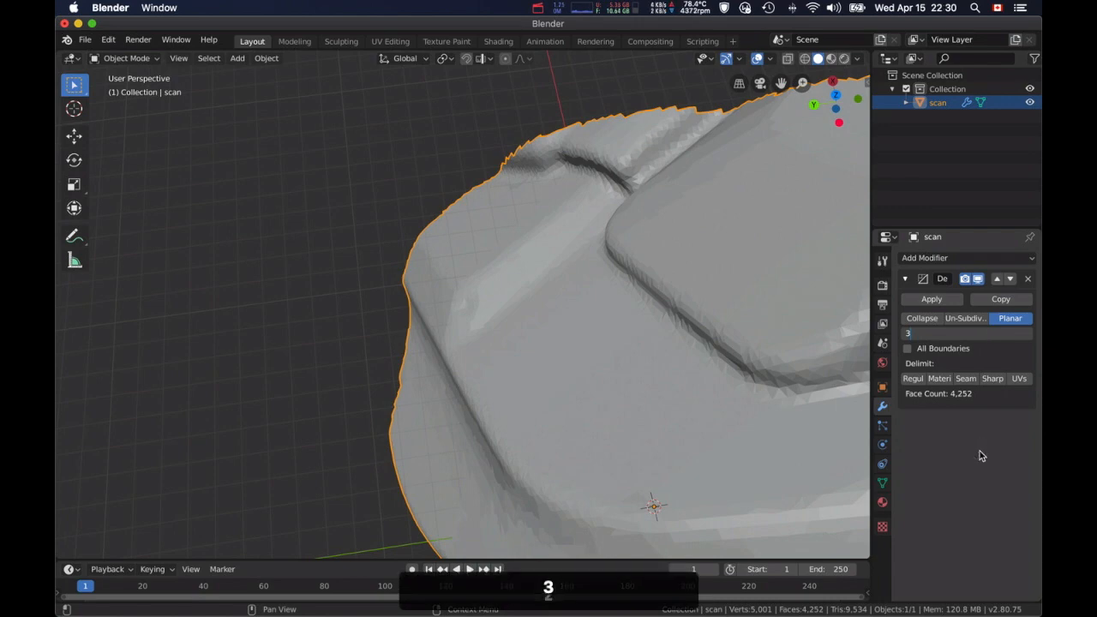
key("Return")
key("z")
left_click(523, 411)
key("z")
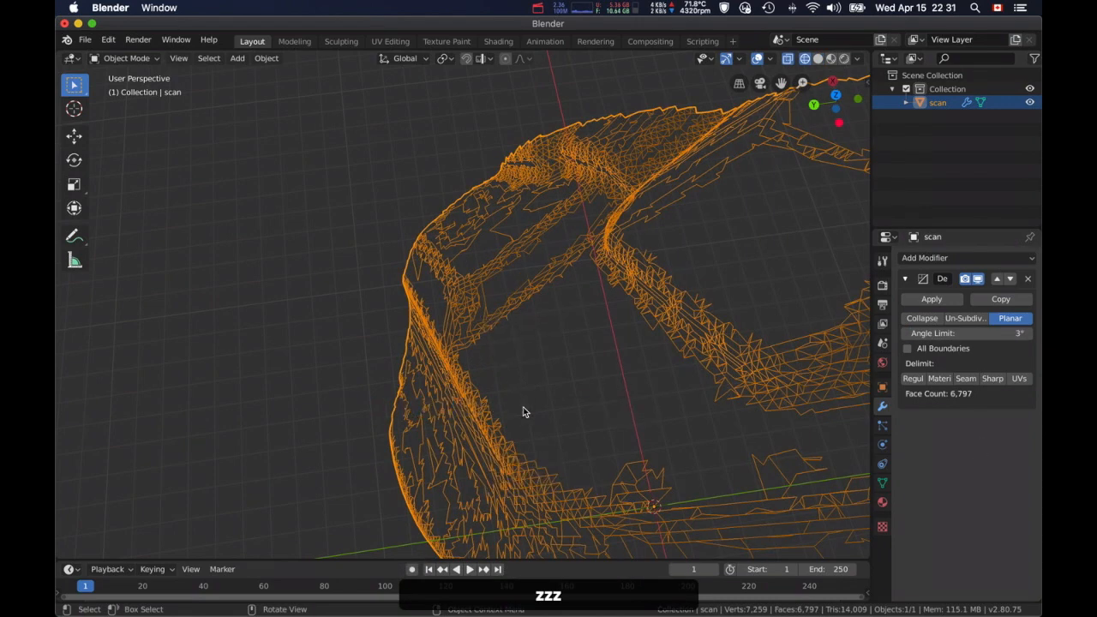
Set the Decimate modifier's Angle Limit to 5°.
left_click(1014, 335)
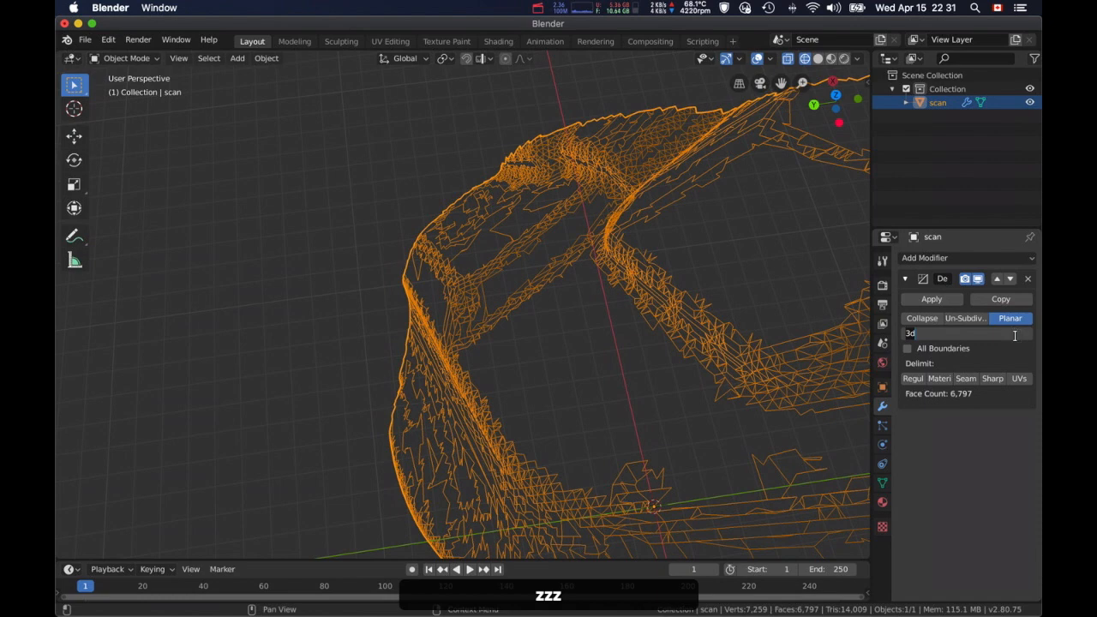
type("5")
left_click(965, 439)
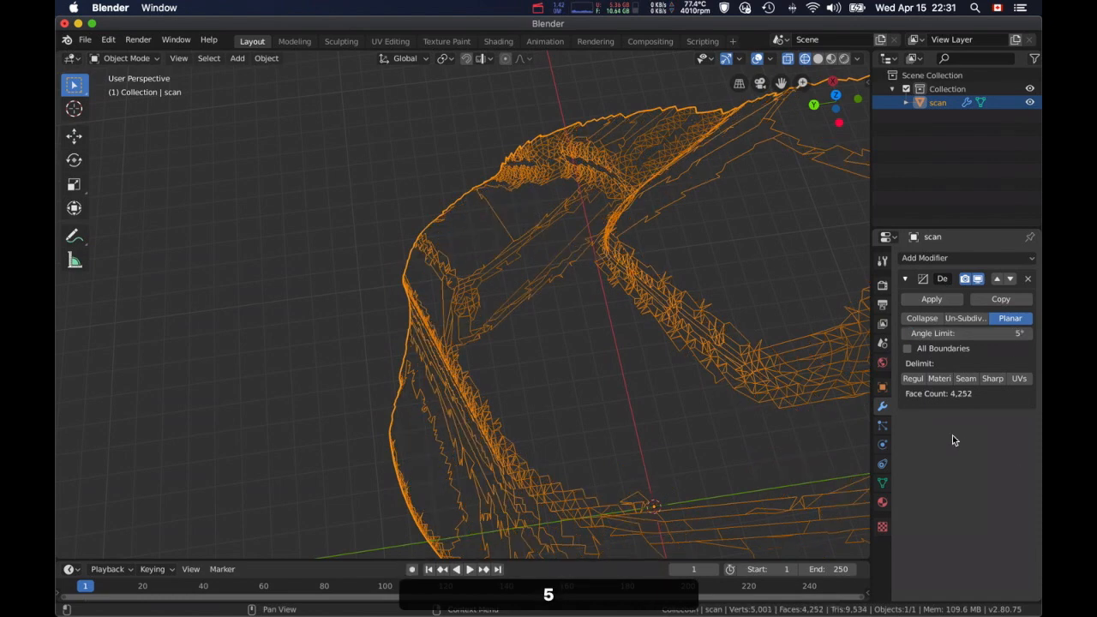
Try a Decimate Angle Limit of 3° on the scan.
left_click(985, 334)
type("3")
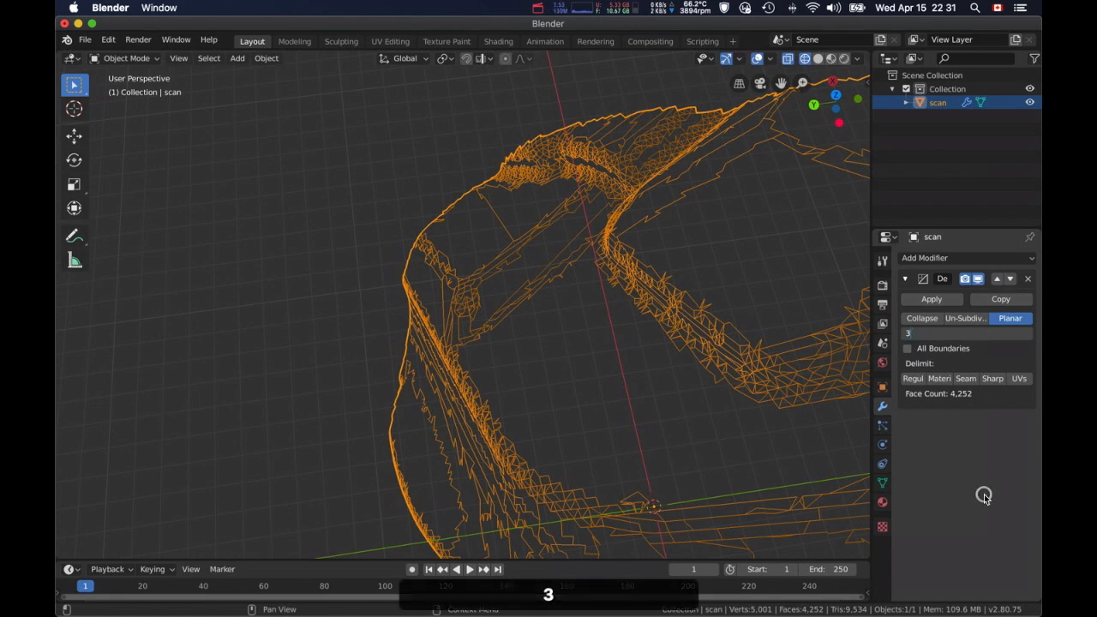
left_click(984, 493)
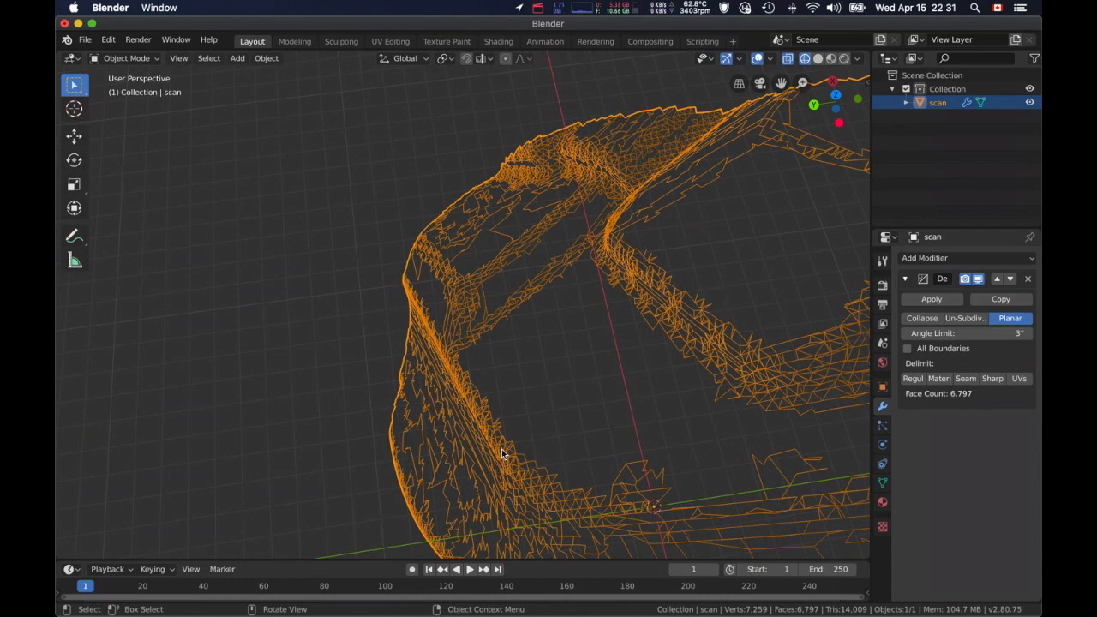
Set the Decimate Angle Limit to 5° and apply the modifier to the scan.
left_click(1023, 333)
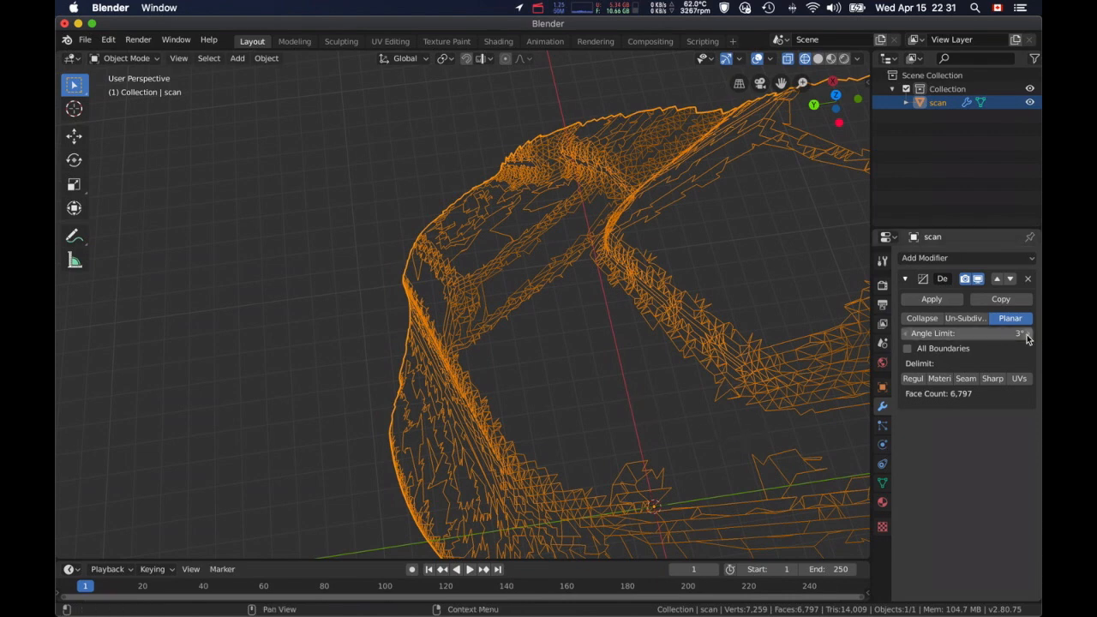
type("5")
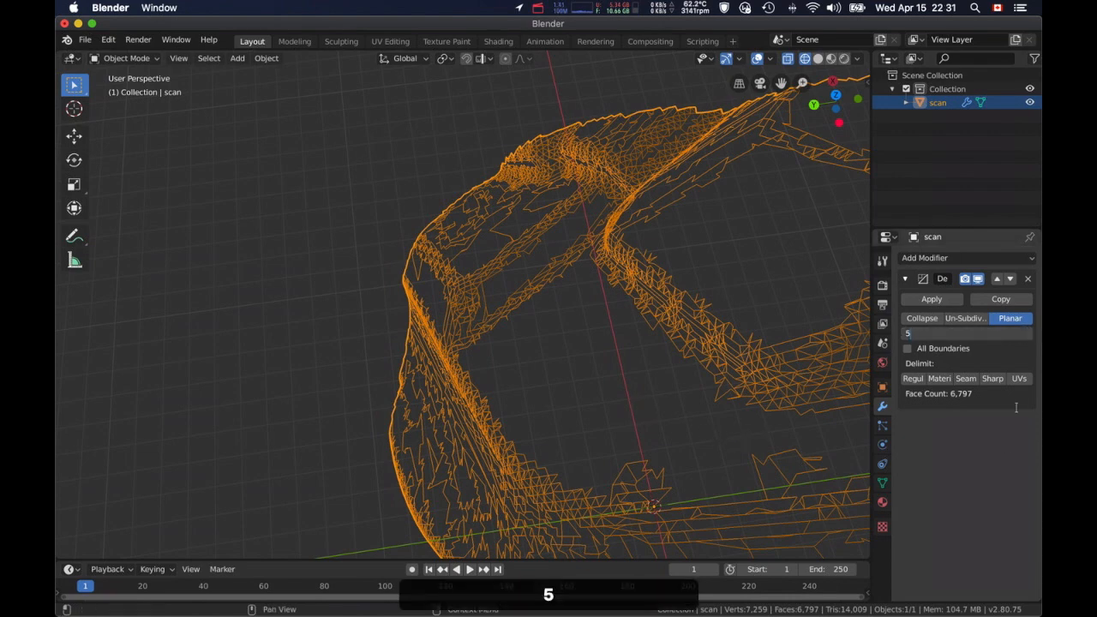
left_click(993, 479)
left_click(929, 302)
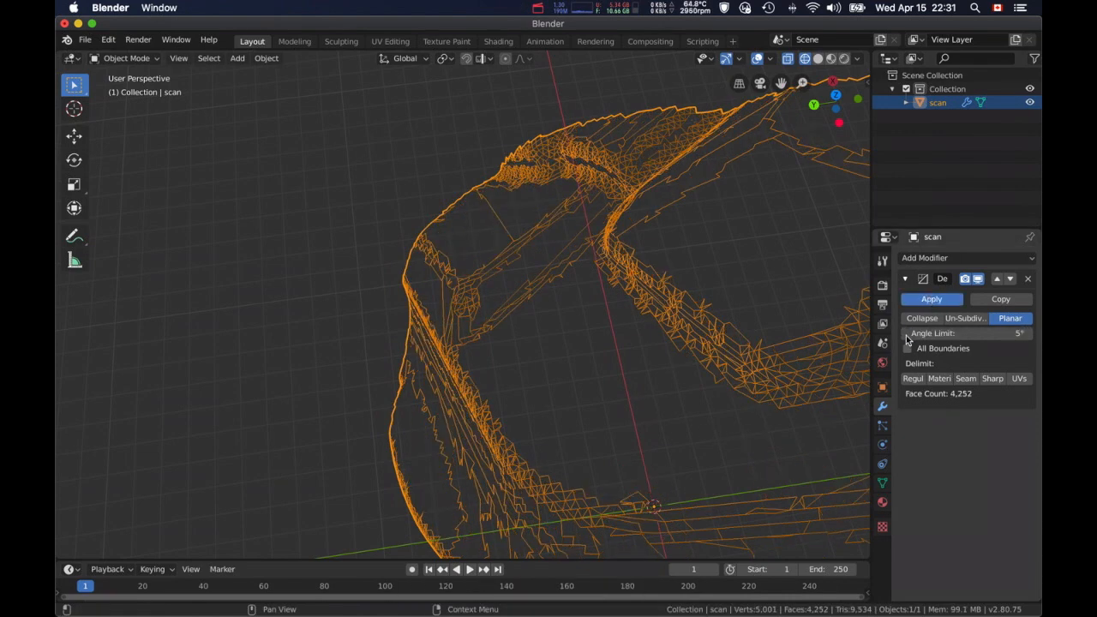
Examine the decimated scan from several angles, first in wireframe and then in solid shading.
middle_click_drag(848, 402, 562, 396)
middle_click_drag(492, 391, 533, 360)
scroll(533, 360, "down", 6)
scroll(529, 360, "up", 3)
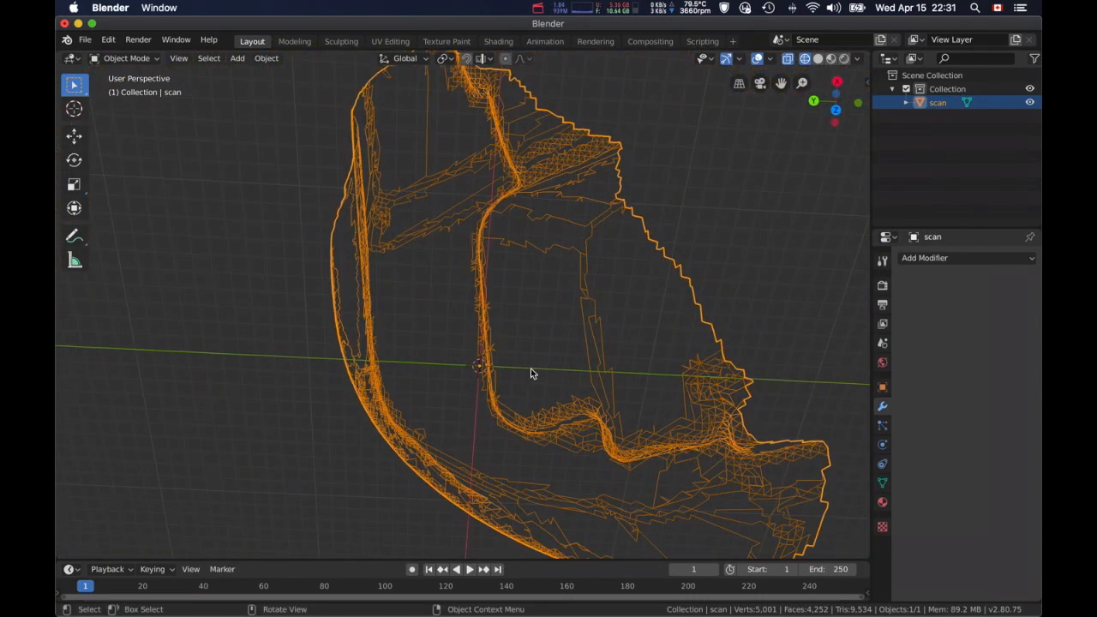
key("z")
left_click(605, 395)
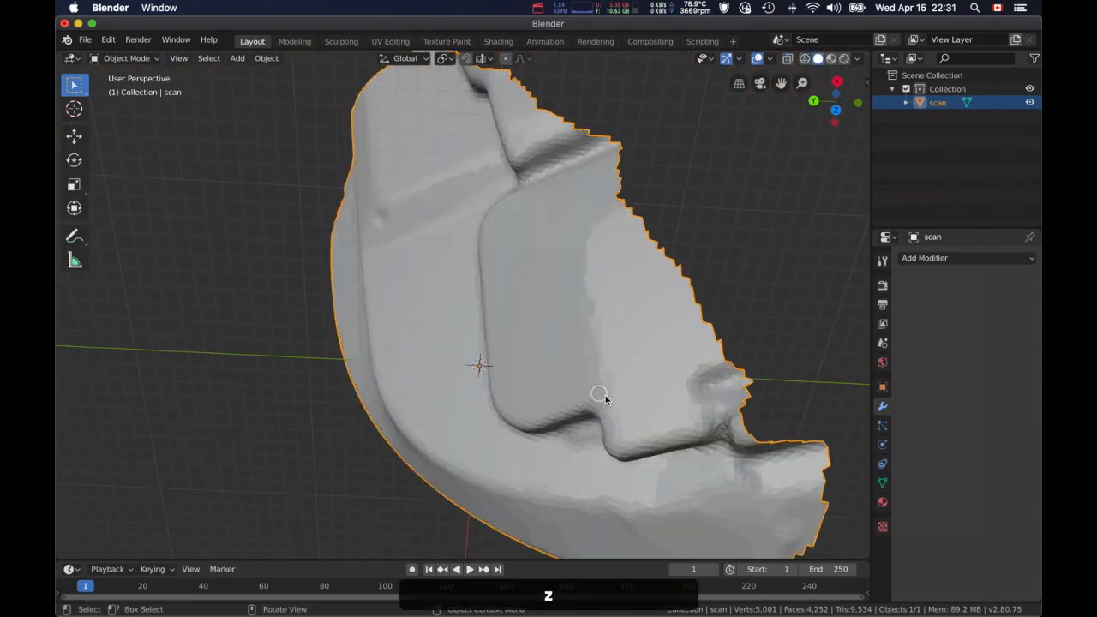
middle_click_drag(605, 395, 383, 366)
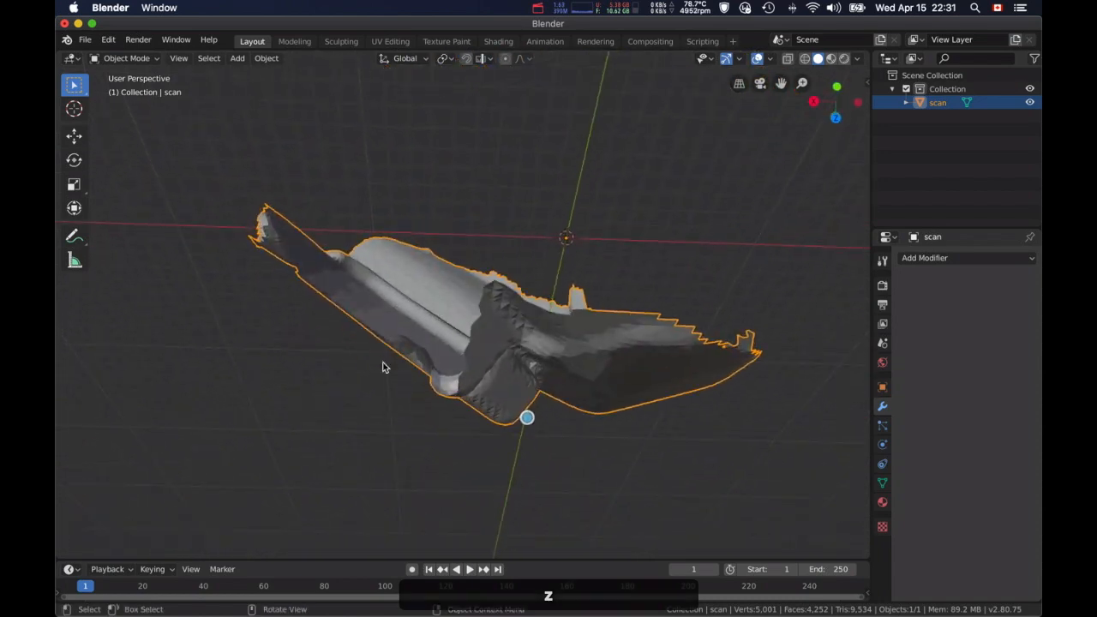
middle_click_drag(398, 322, 492, 305)
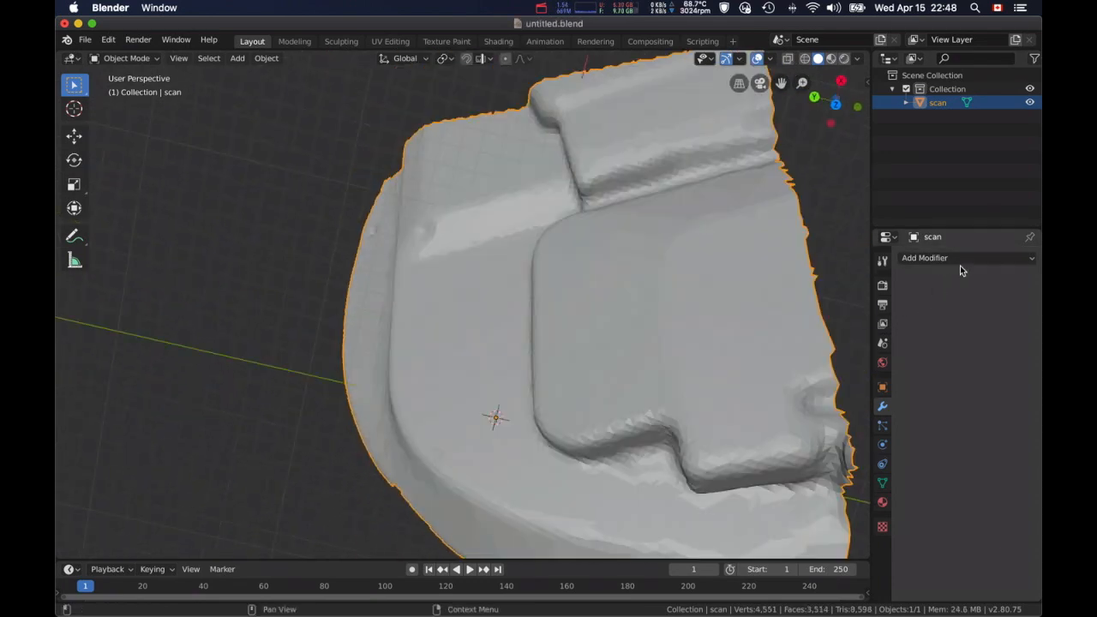
Try a Solidify modifier on the scan and check the thickened rim and underside from several angles.
left_click(958, 258)
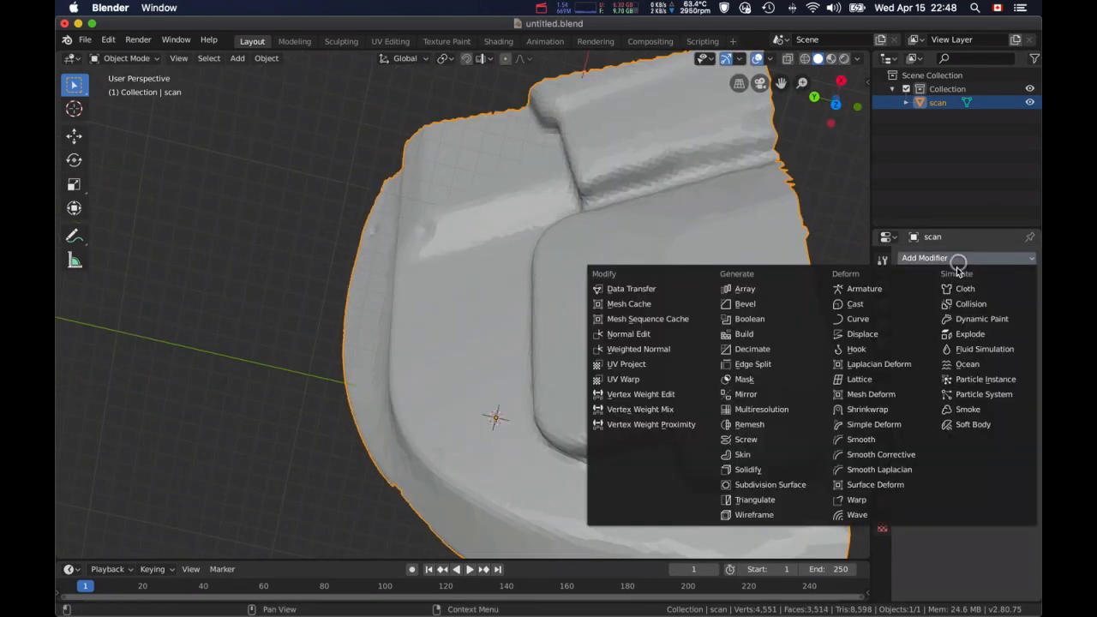
left_click(747, 469)
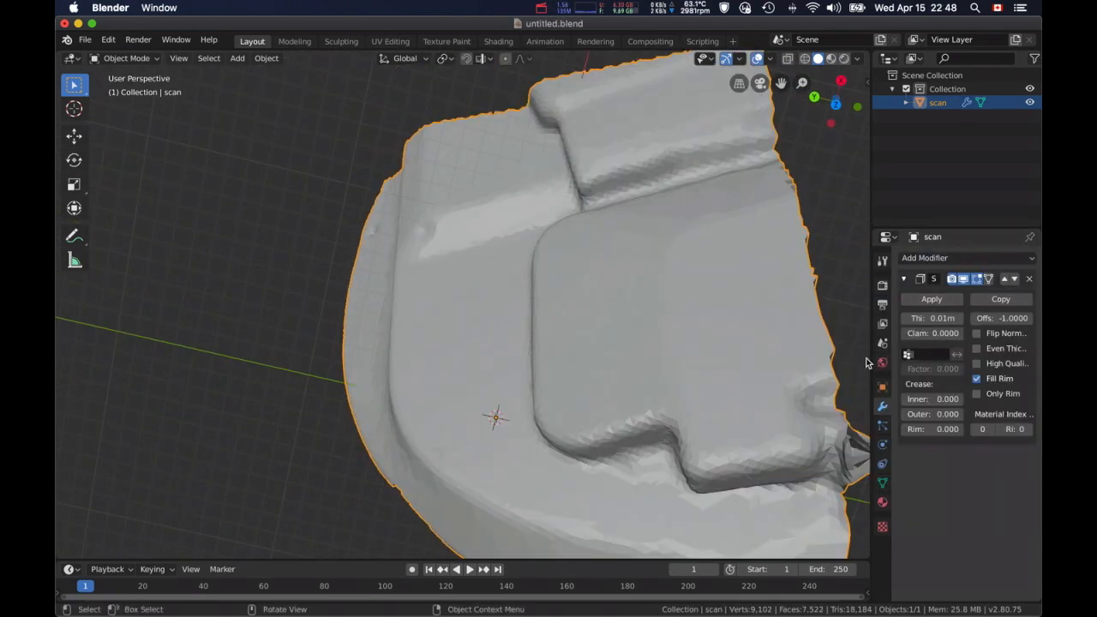
middle_click_drag(617, 445, 526, 384)
middle_click_drag(448, 317, 466, 299)
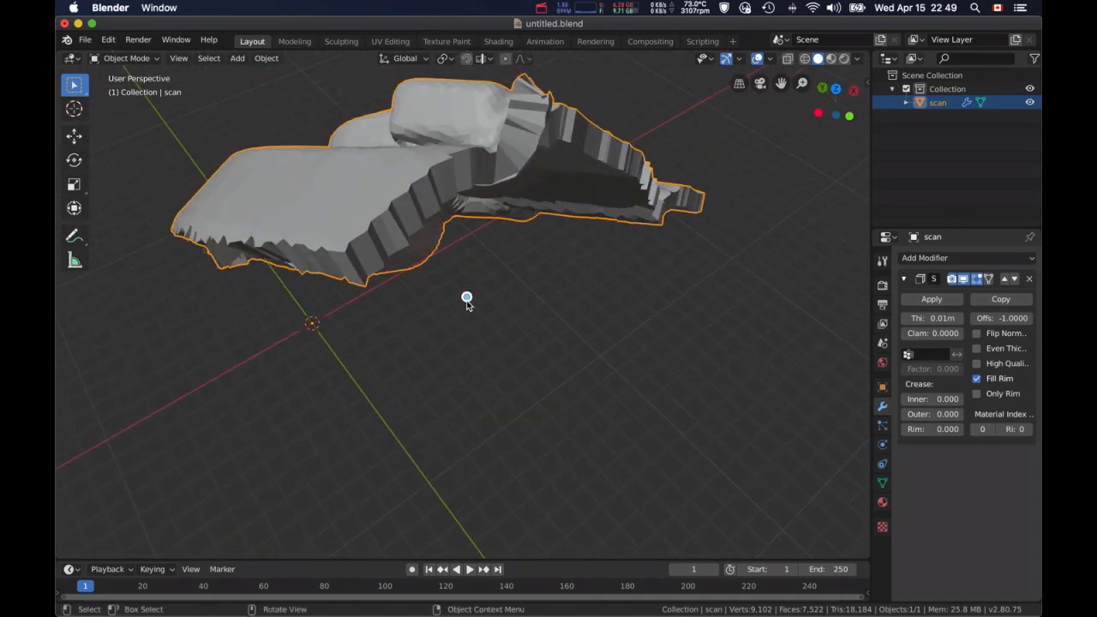
middle_click_drag(600, 240, 497, 279)
middle_click_drag(492, 258, 440, 129)
middle_click_drag(439, 129, 373, 144)
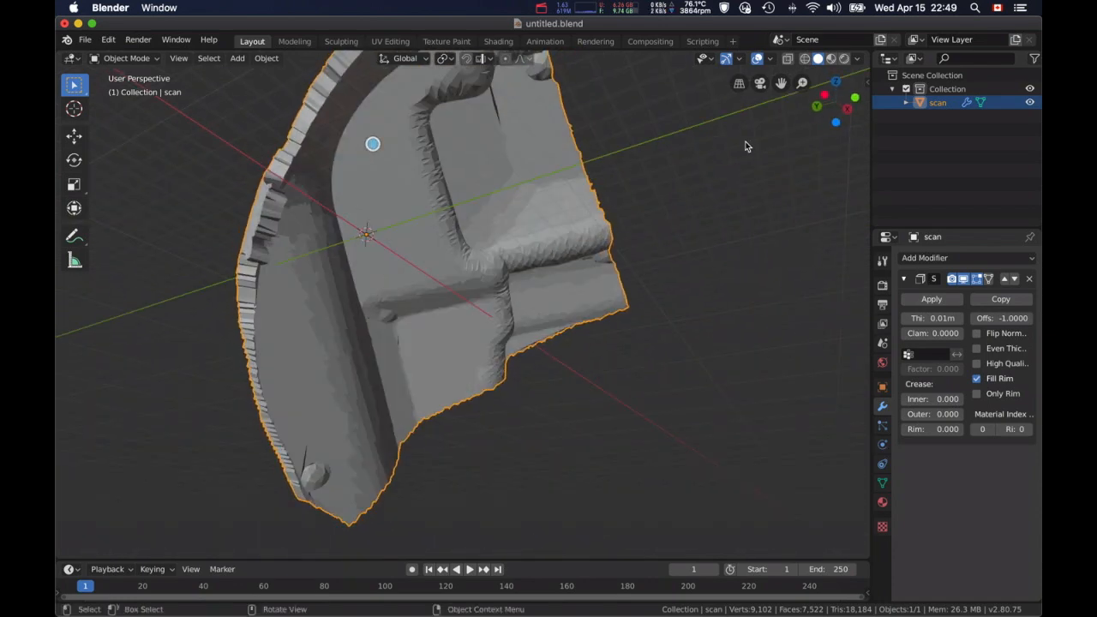
Check the solidified scan in wireframe shading, then remove the Solidify modifier.
key("z")
key("z")
left_click(326, 500)
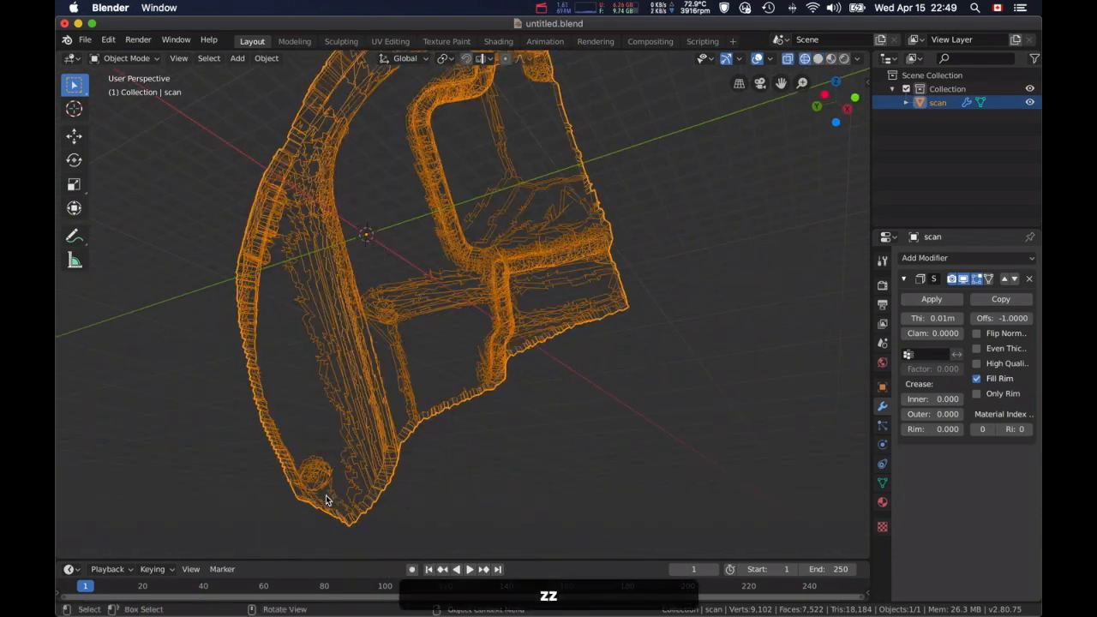
middle_click_drag(316, 219, 421, 175)
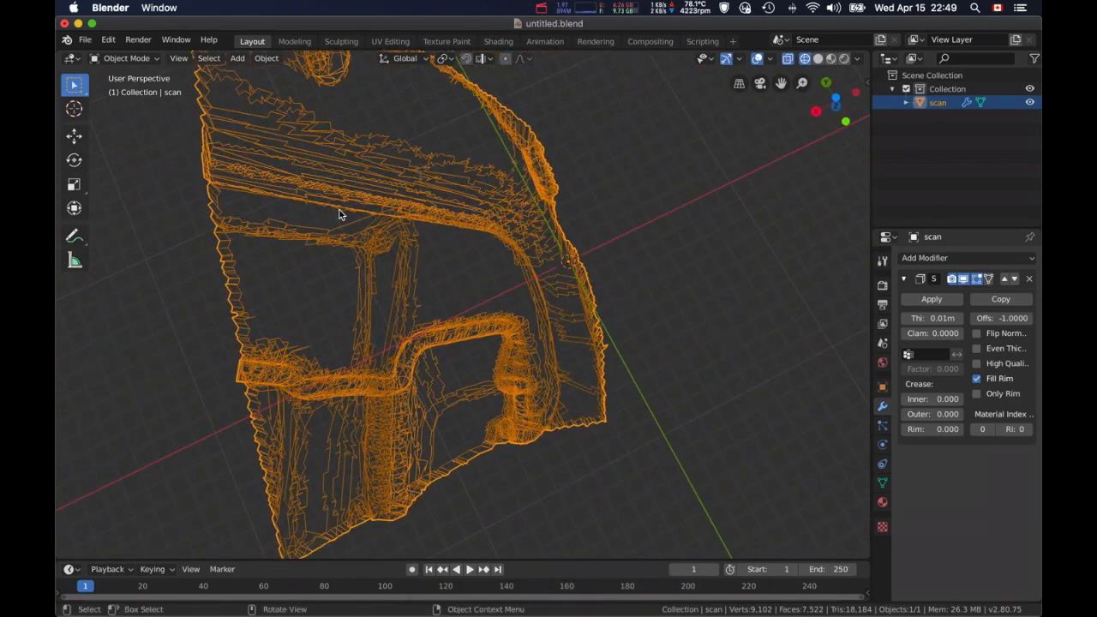
middle_click_drag(338, 215, 423, 347)
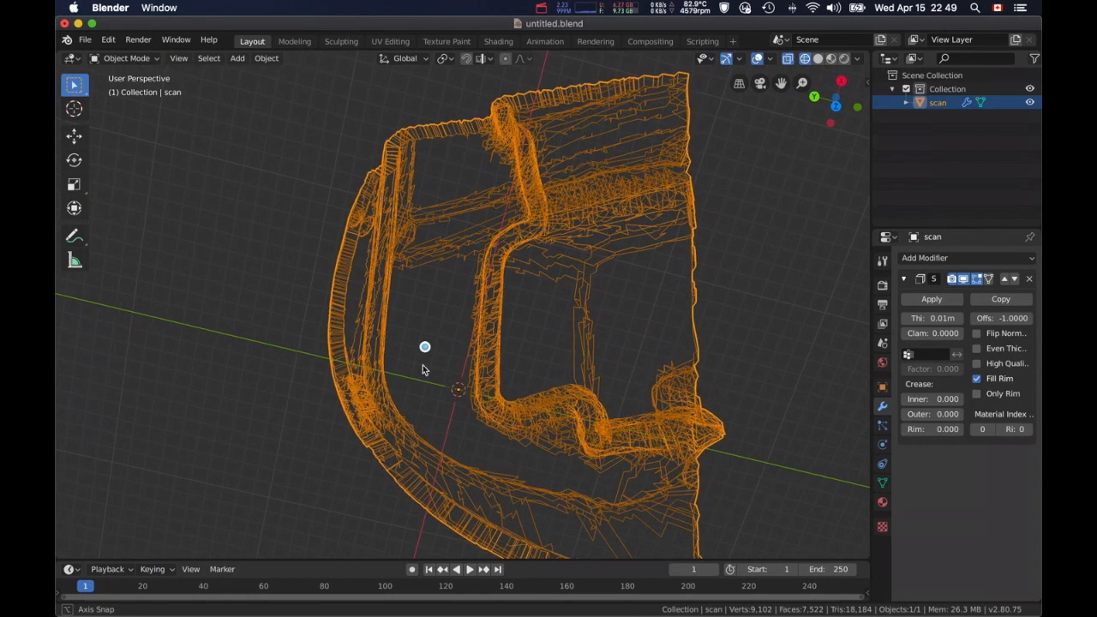
left_click(1029, 278)
Deselect the scan and add a mesh cube to the scene.
middle_click_drag(514, 484, 502, 403)
left_click(326, 188)
left_click(237, 58)
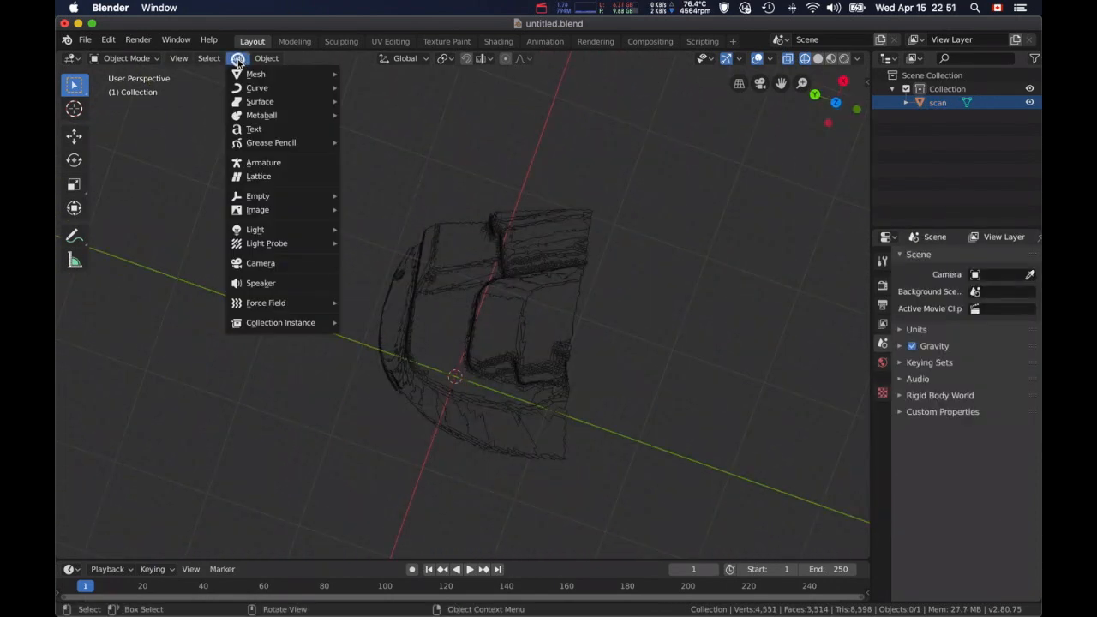
mouse_move(254, 79)
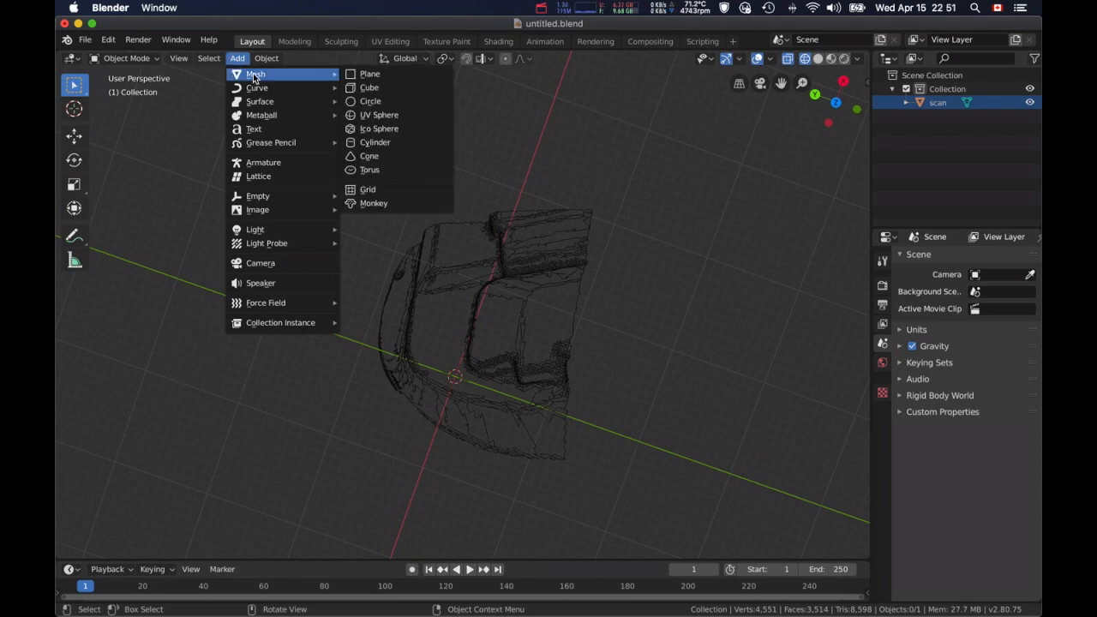
left_click(371, 89)
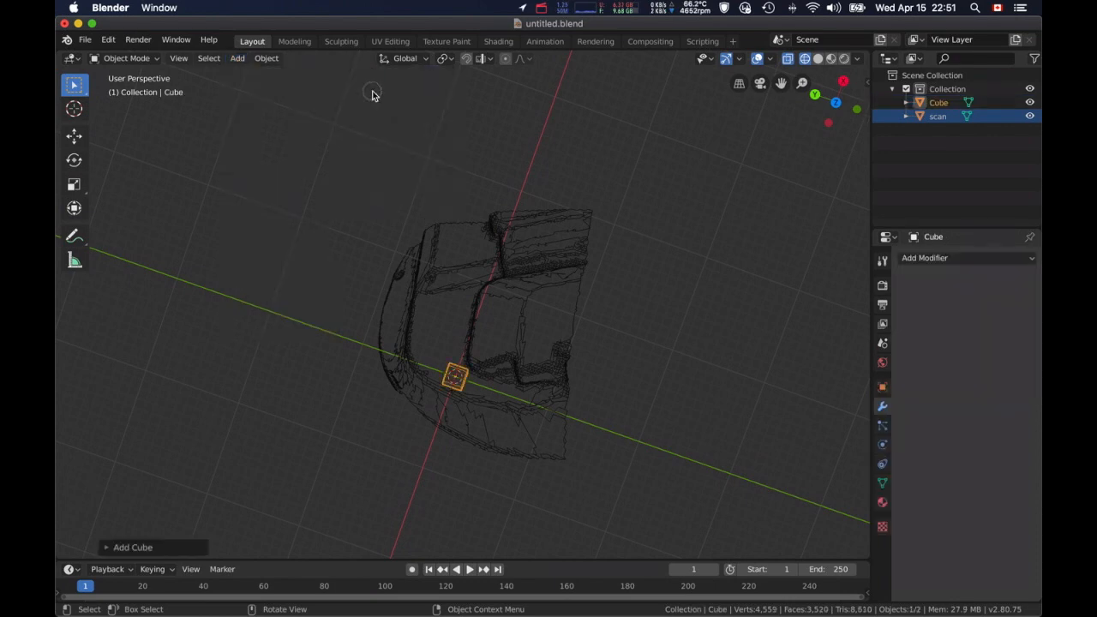
scroll(461, 389, "down", 4)
scroll(458, 392, "up", 6)
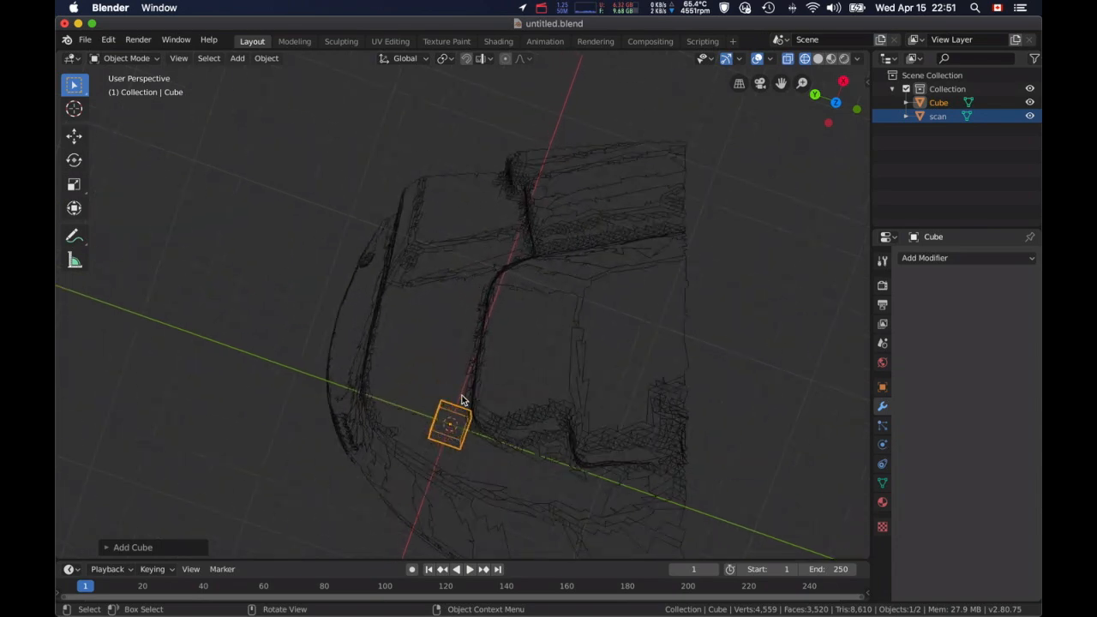
Move the cube from the origin onto the scan surface and rotate it toward the surface's slope.
key("g")
left_click(464, 342)
middle_click_drag(445, 406, 437, 383, "shift")
key("g")
left_click(422, 362)
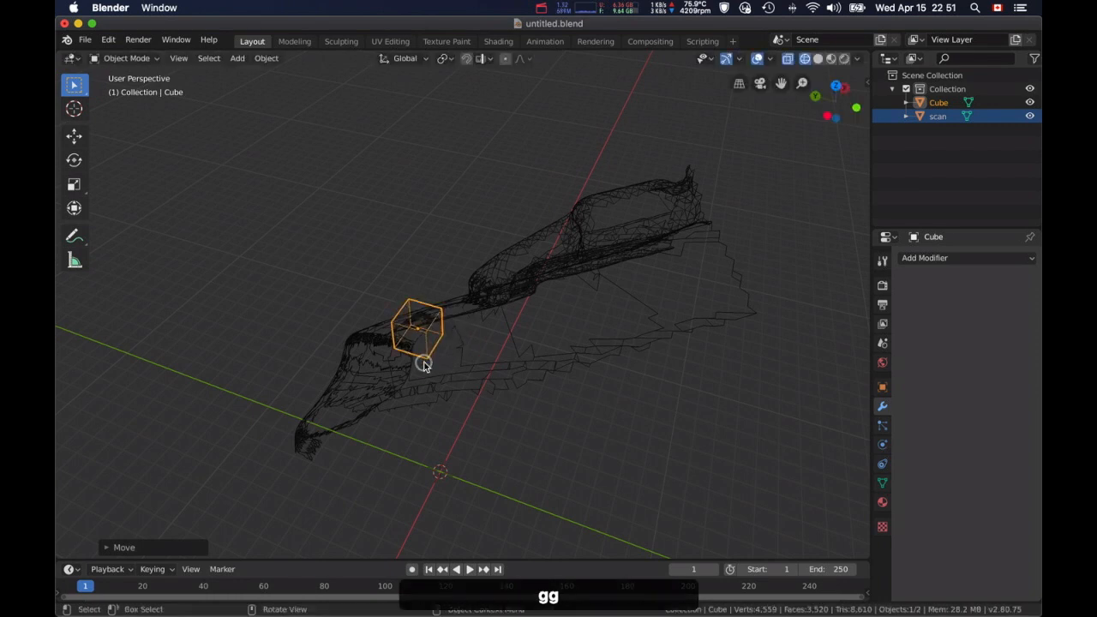
key("r")
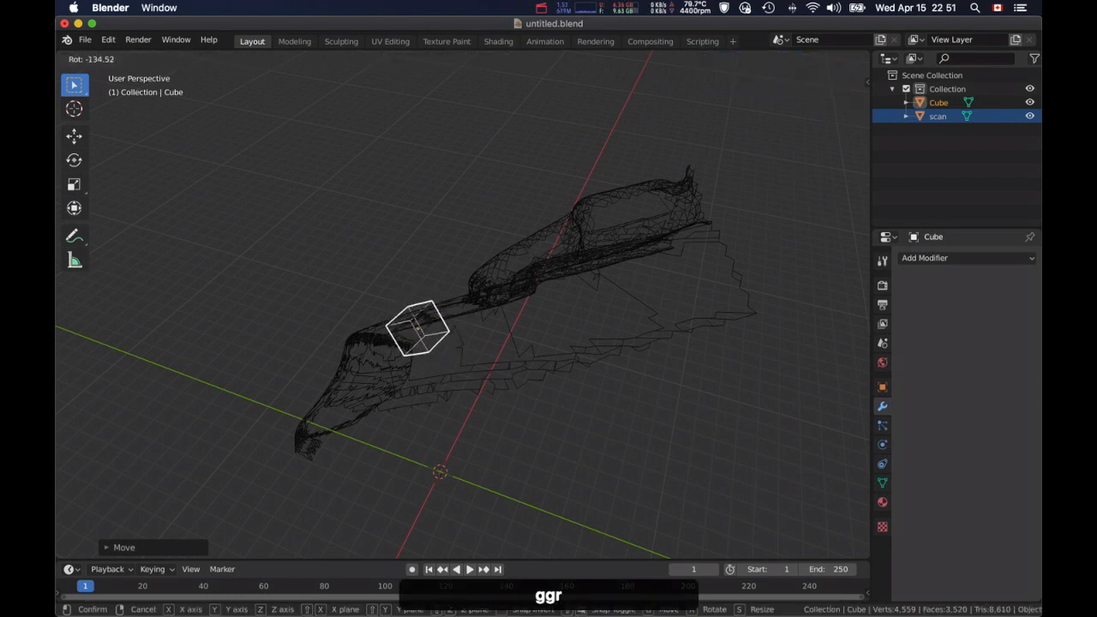
left_click(433, 347)
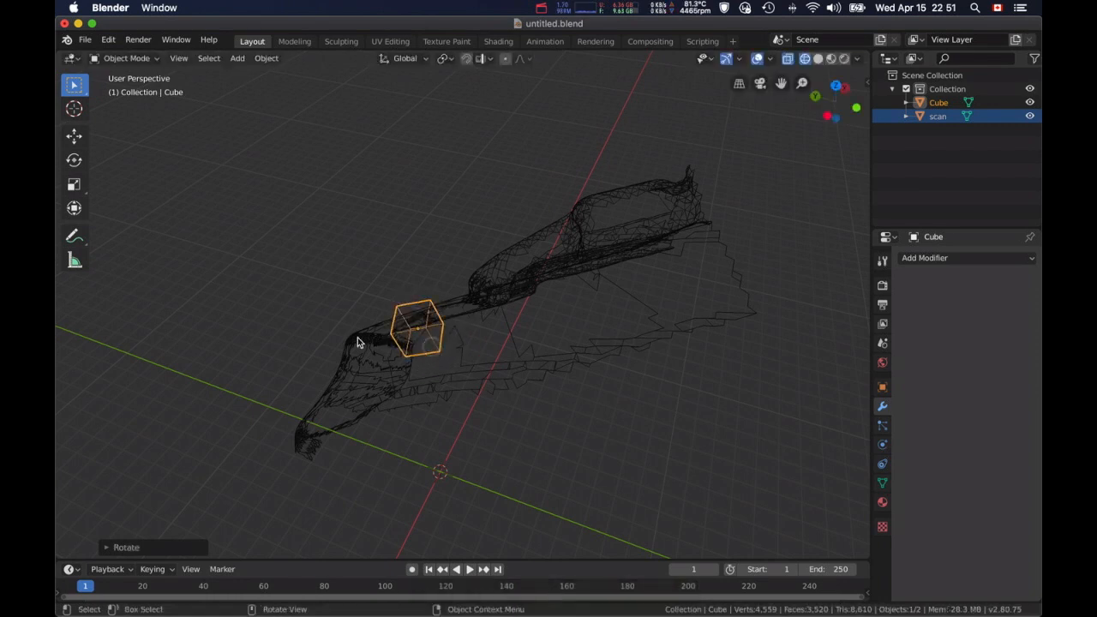
Refine the cube's position and rotation from a side view so it lines up with the tilted scan.
key("g")
mouse_move(394, 331)
middle_mouse_down()
mouse_move(437, 362)
mouse_move(392, 340)
middle_mouse_up()
key("r")
left_click(425, 373)
key("g")
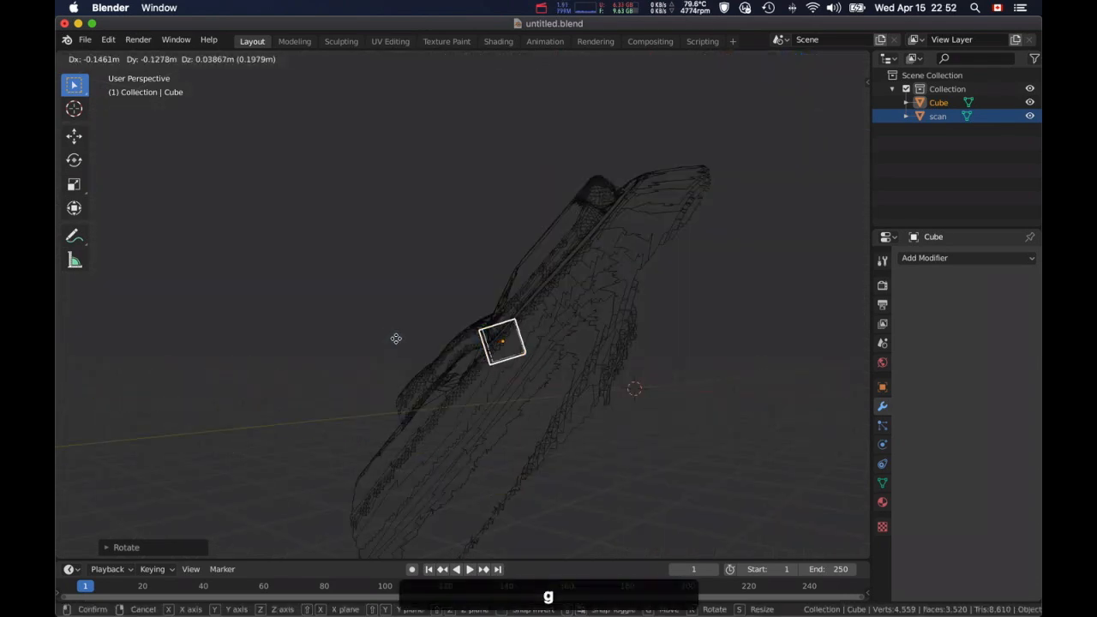
key("r")
left_click(394, 343)
middle_click_drag(394, 342, 369, 397)
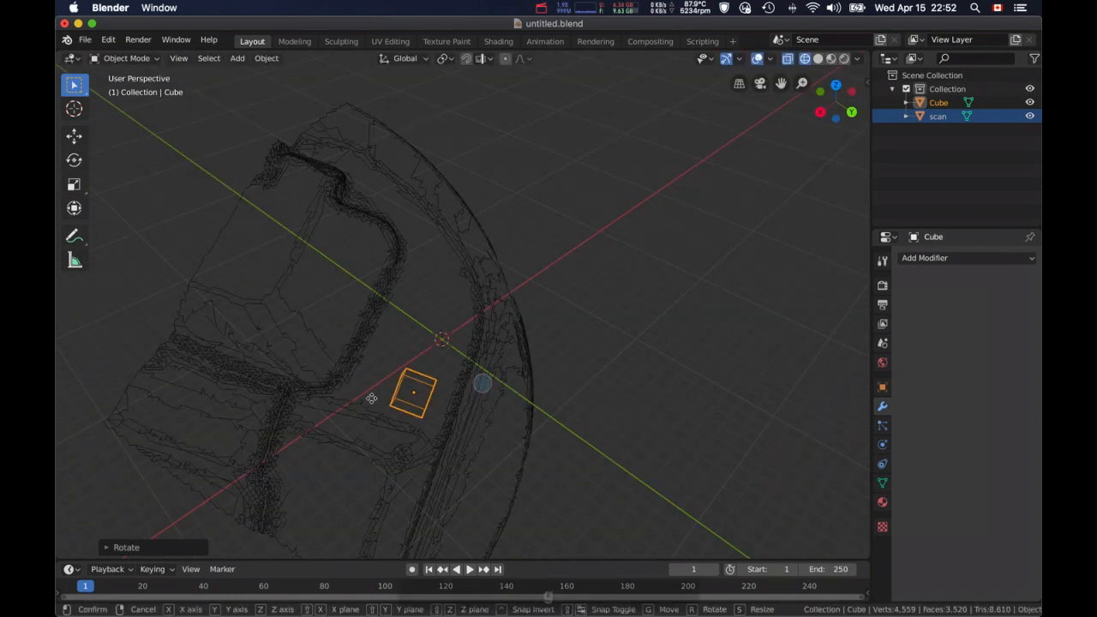
Reposition the cube over the scan and scale it up uniformly by about 7.4.
key("g")
left_click(398, 342)
key("g")
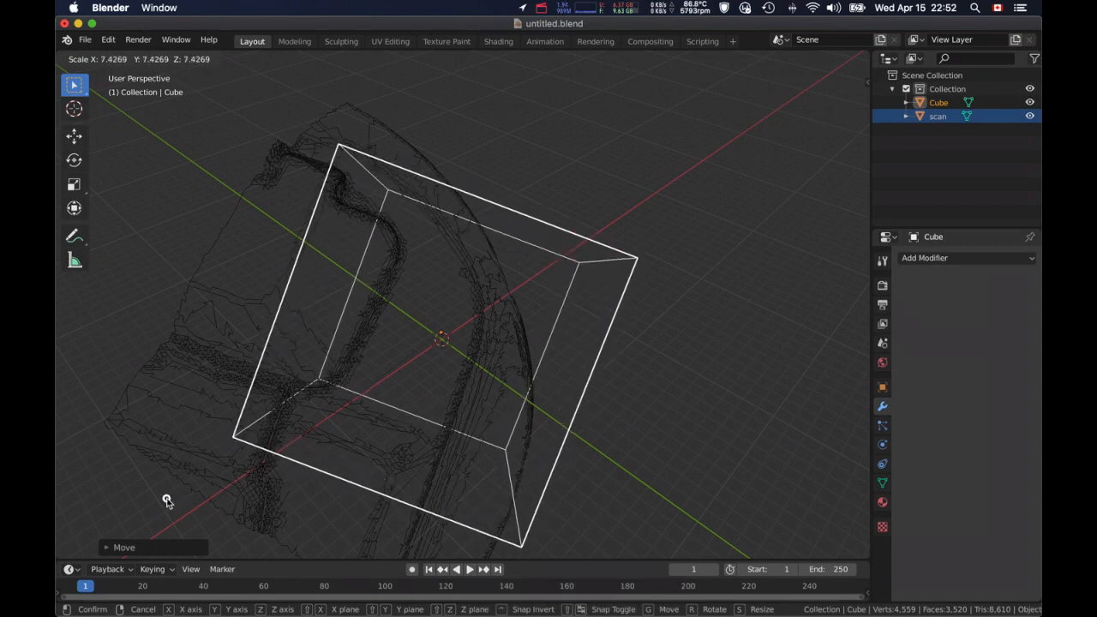
left_click(167, 500)
Put the enlarged cube in Edit Mode with face selection.
middle_click_drag(543, 409, 572, 306)
left_click(128, 58)
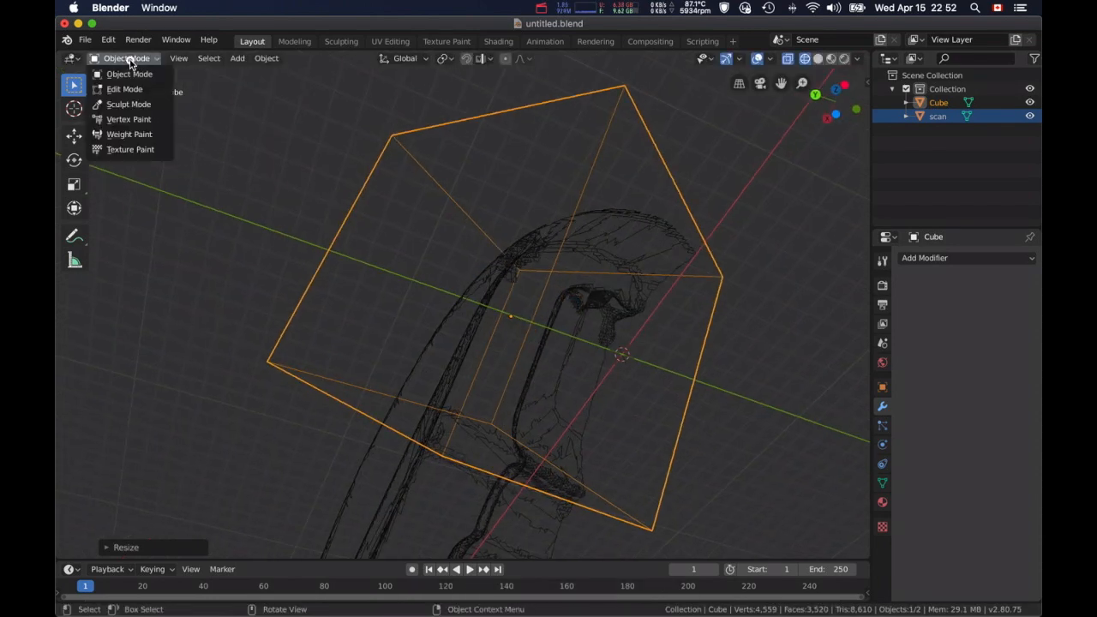
left_click(109, 79)
left_click(118, 57)
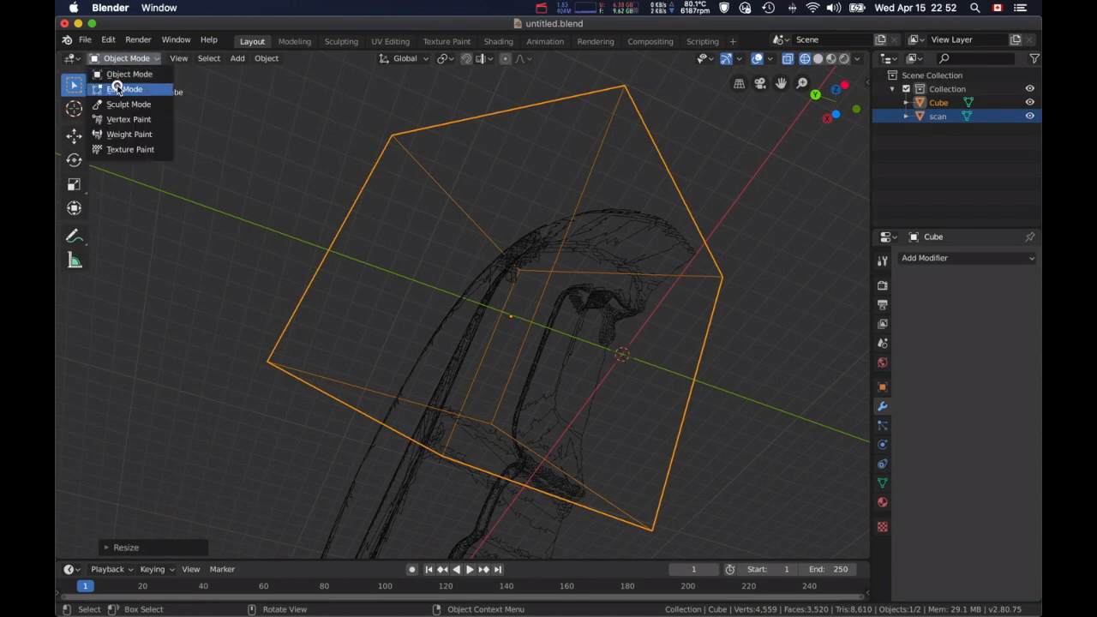
left_click(124, 89)
left_click(197, 58)
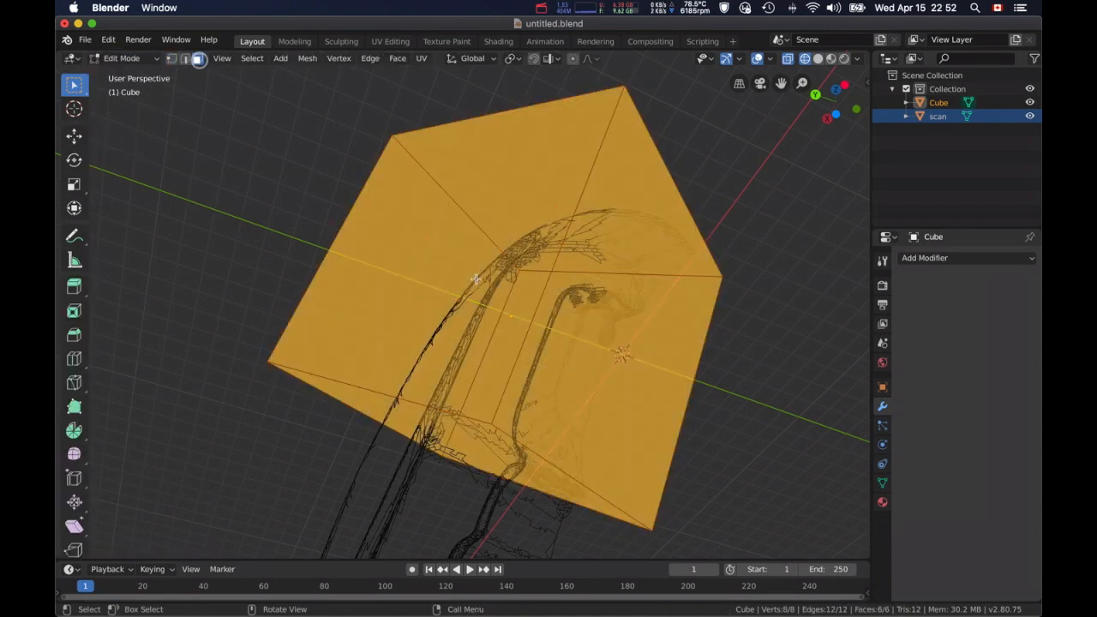
Select the cube's lower face and move it to reshape the block around the scan.
left_click(627, 352)
middle_click_drag(768, 322, 380, 333)
key("g")
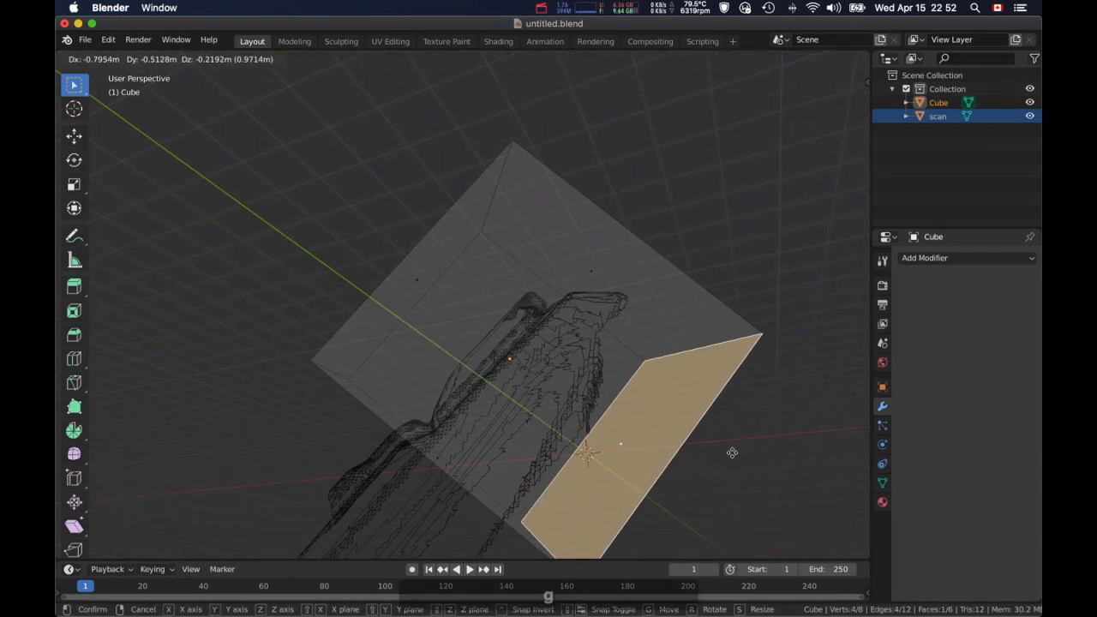
left_click(583, 383)
middle_click_drag(582, 380, 627, 401)
key("g")
left_click(638, 325)
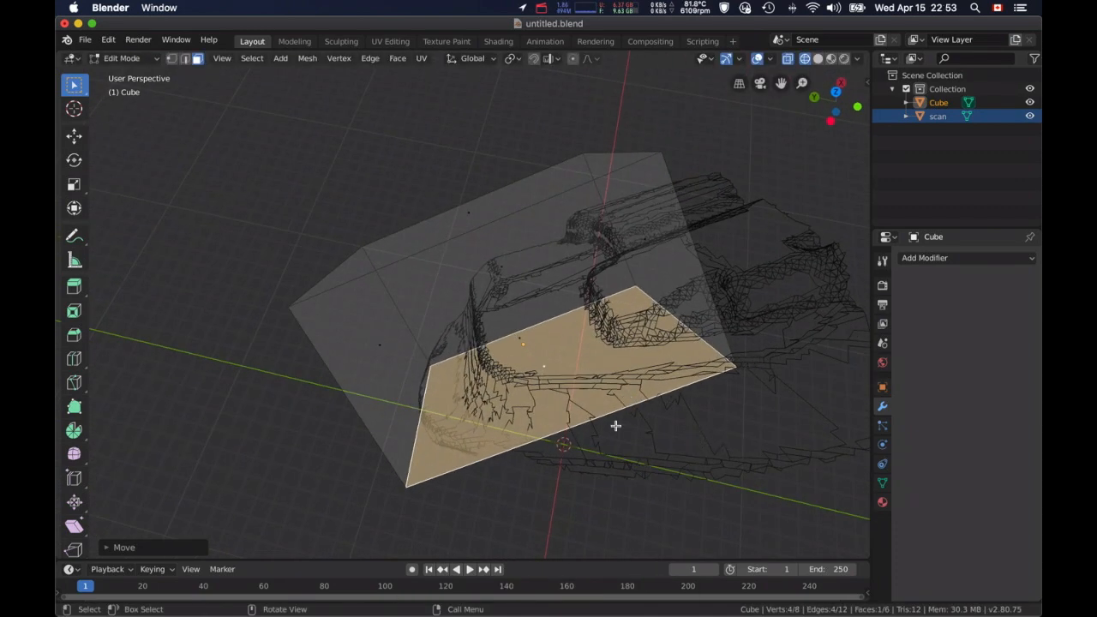
Return to Object Mode, deselect the cube and show the block and scan in Look Dev shading.
scroll(525, 410, "up", 5)
scroll(718, 340, "down", 8)
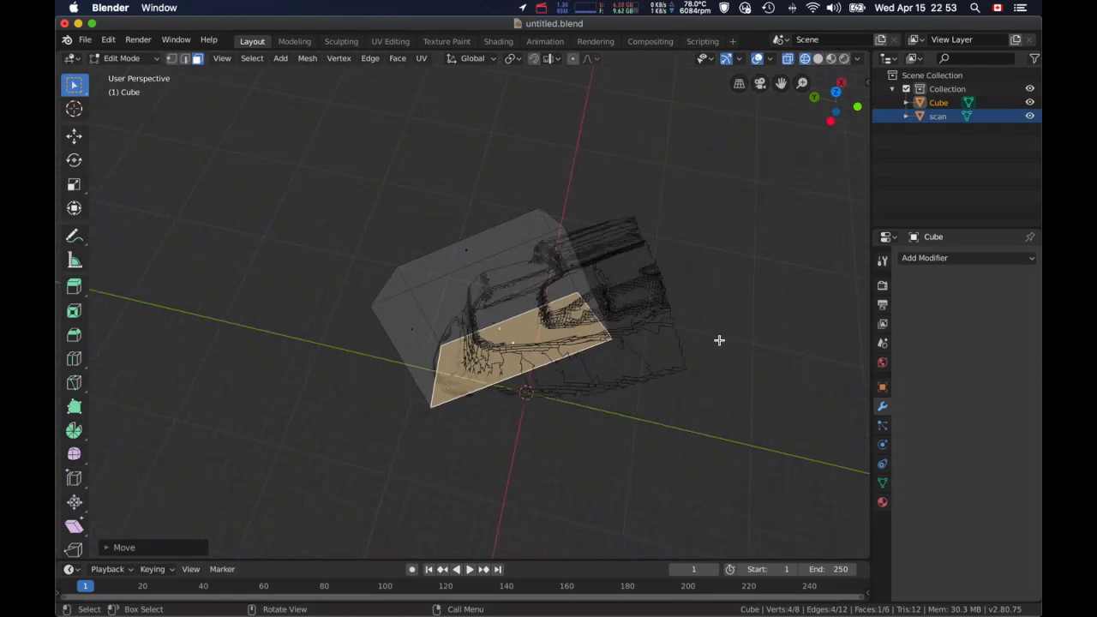
key("Tab")
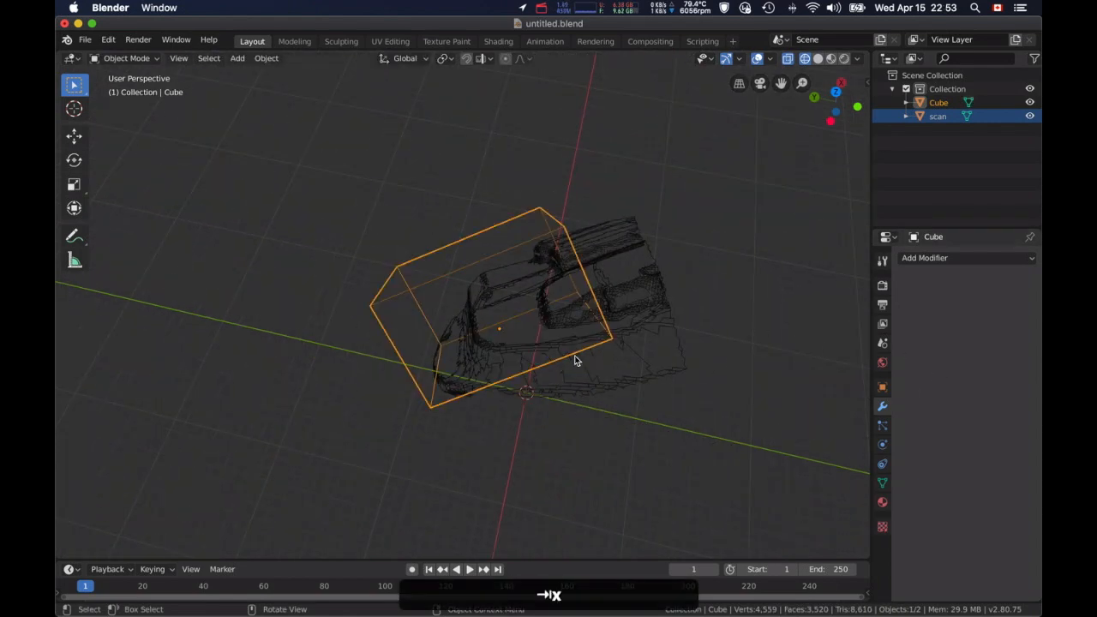
key("x")
key("z")
left_click(721, 268)
key("z")
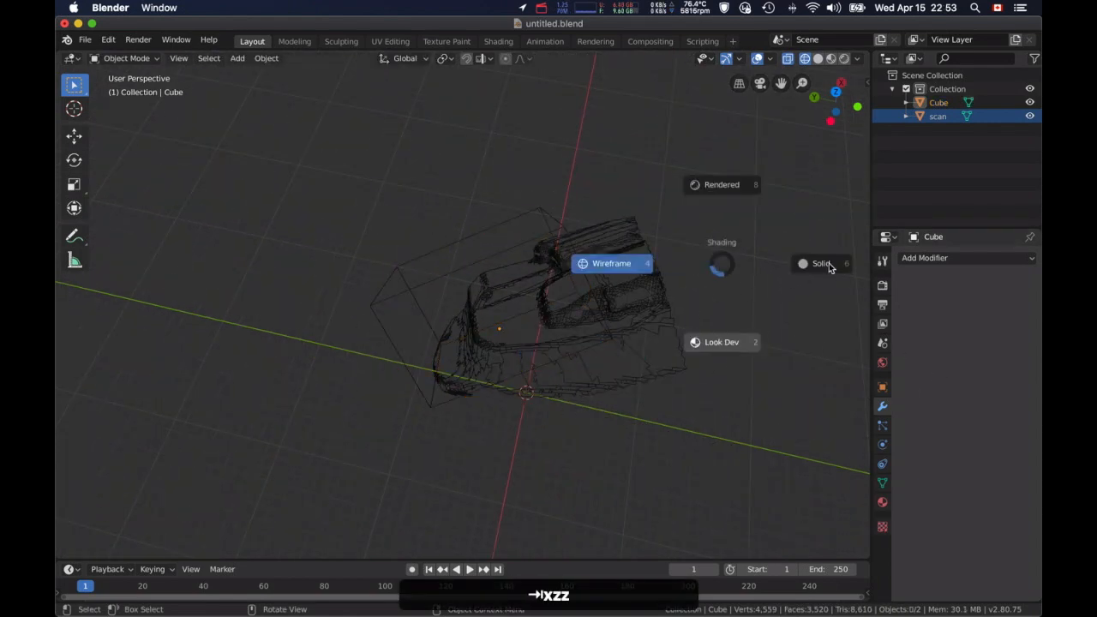
left_click(820, 272)
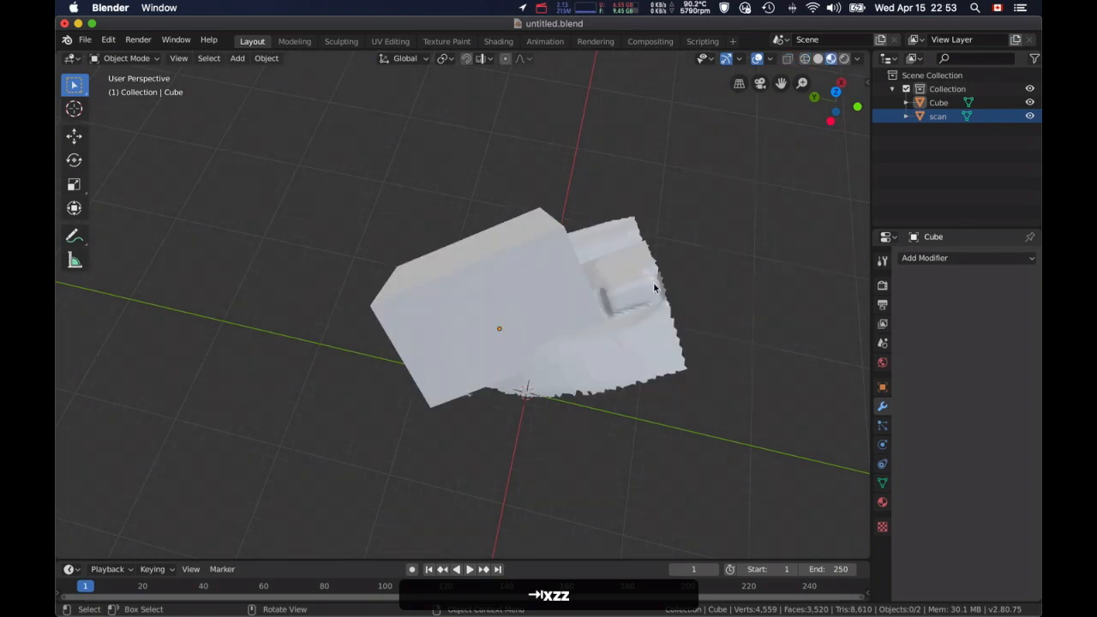
Select the cube and add a Boolean modifier set to Difference with the scan as its object.
middle_click_drag(654, 288, 737, 215)
left_click(939, 103)
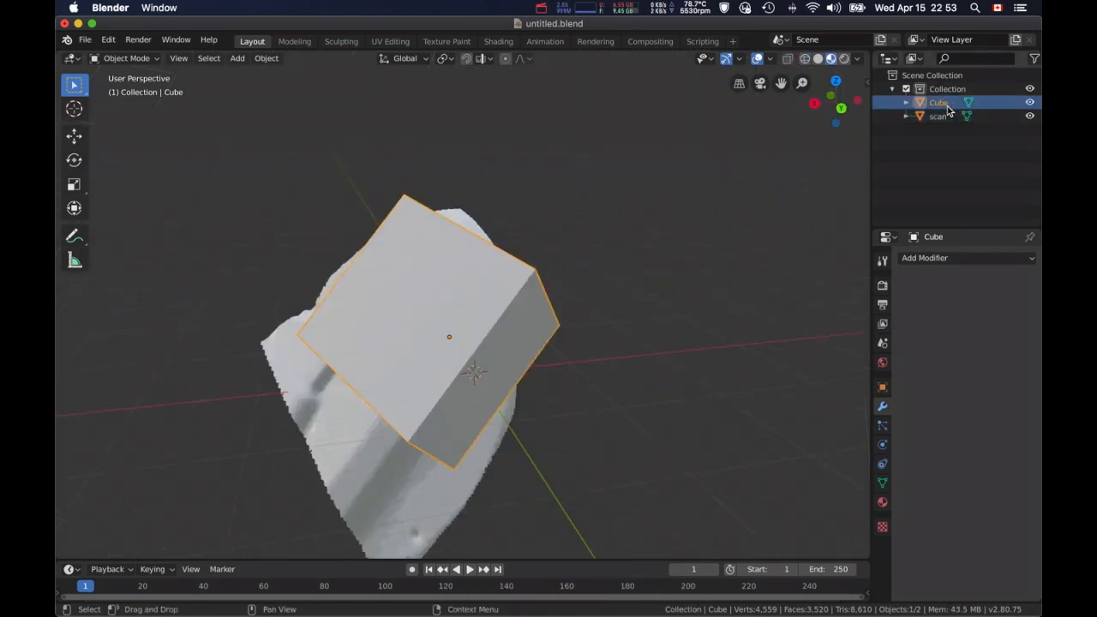
left_click(934, 258)
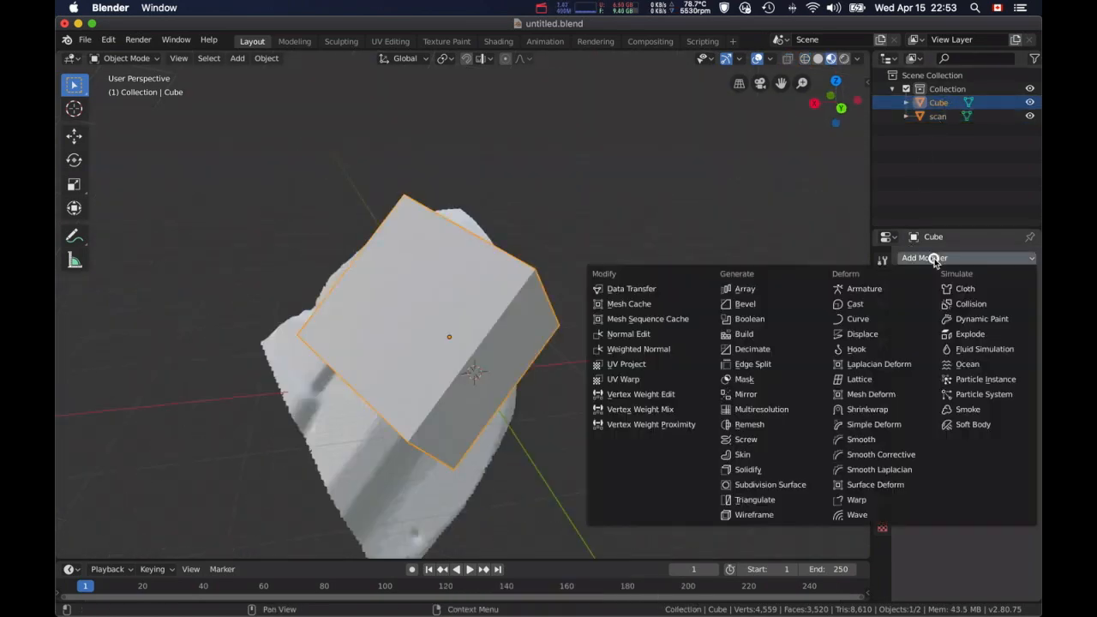
left_click(760, 320)
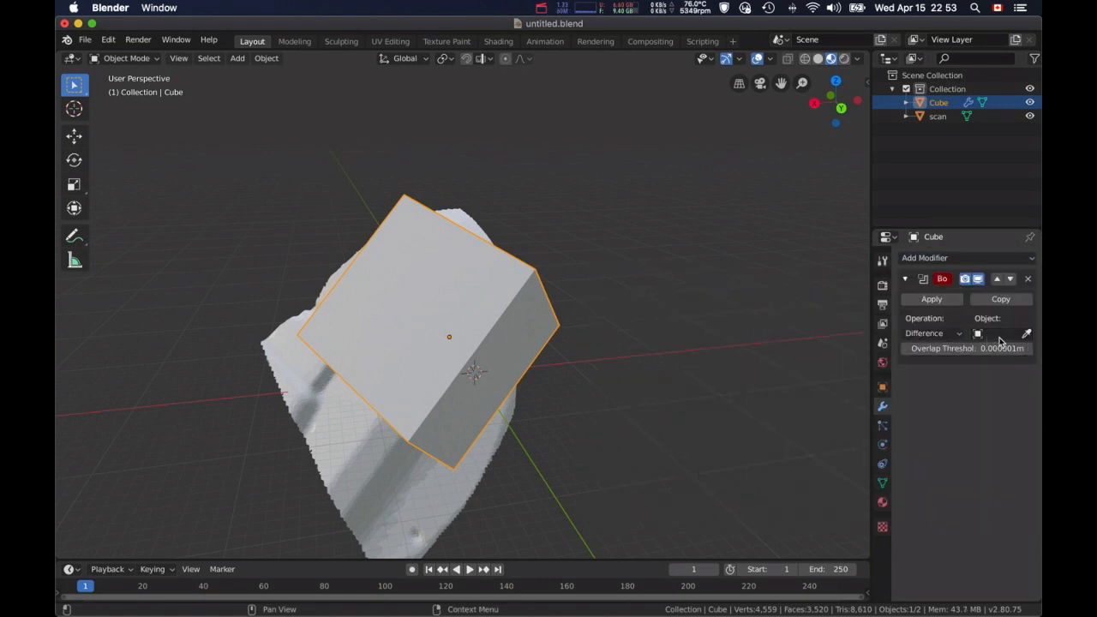
left_click(999, 333)
left_click(931, 353)
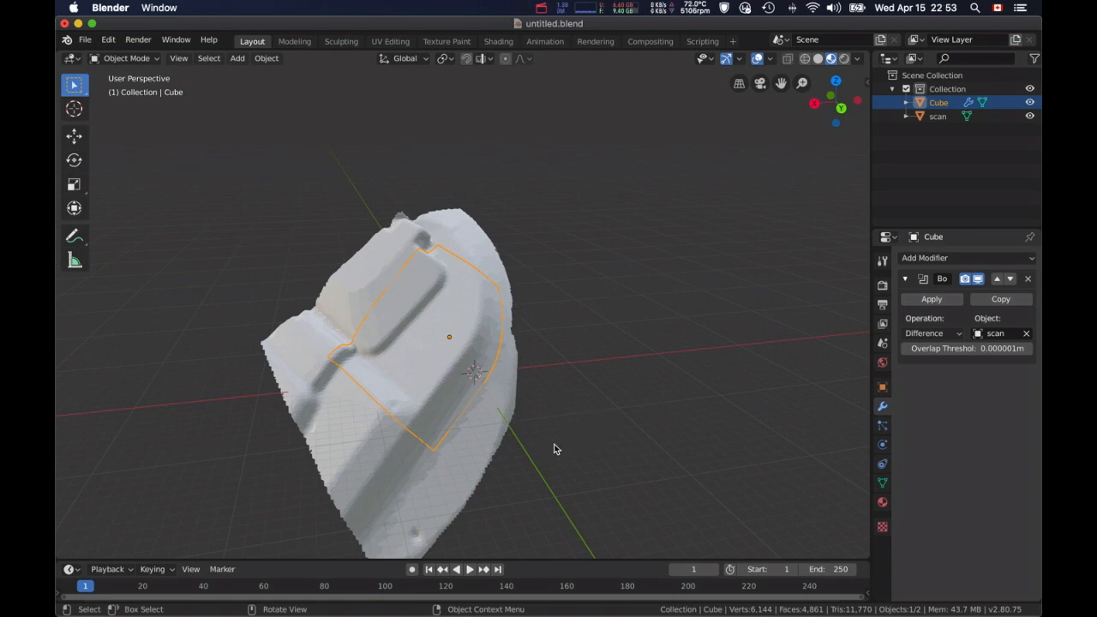
Try the Intersect operation in the cube's Boolean modifier, then set it back to Difference.
left_click(929, 334)
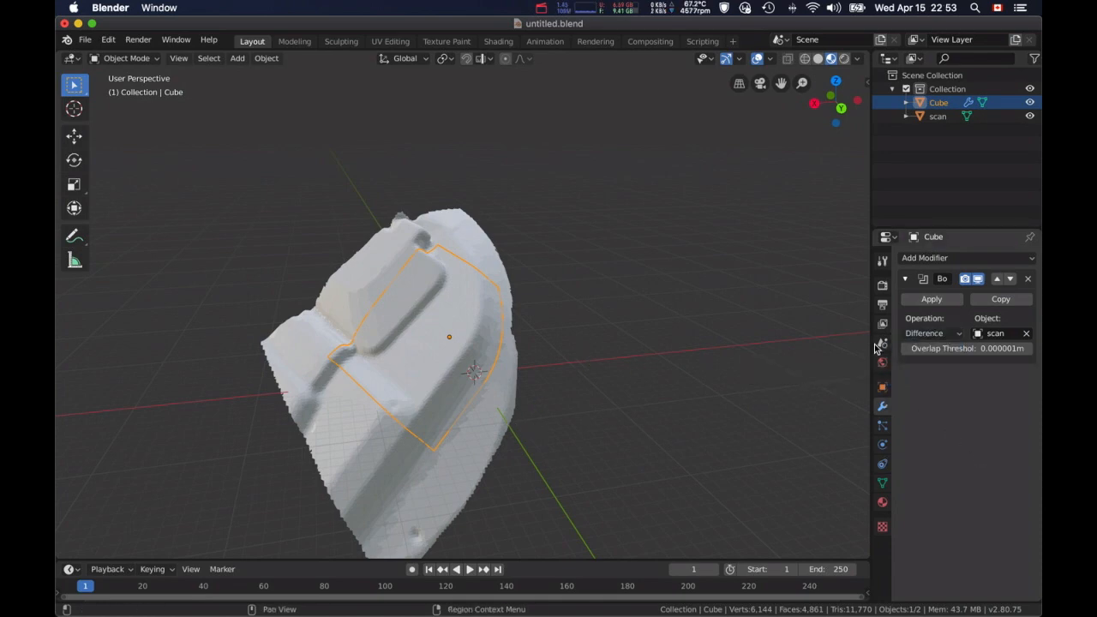
middle_click_drag(531, 487, 949, 301)
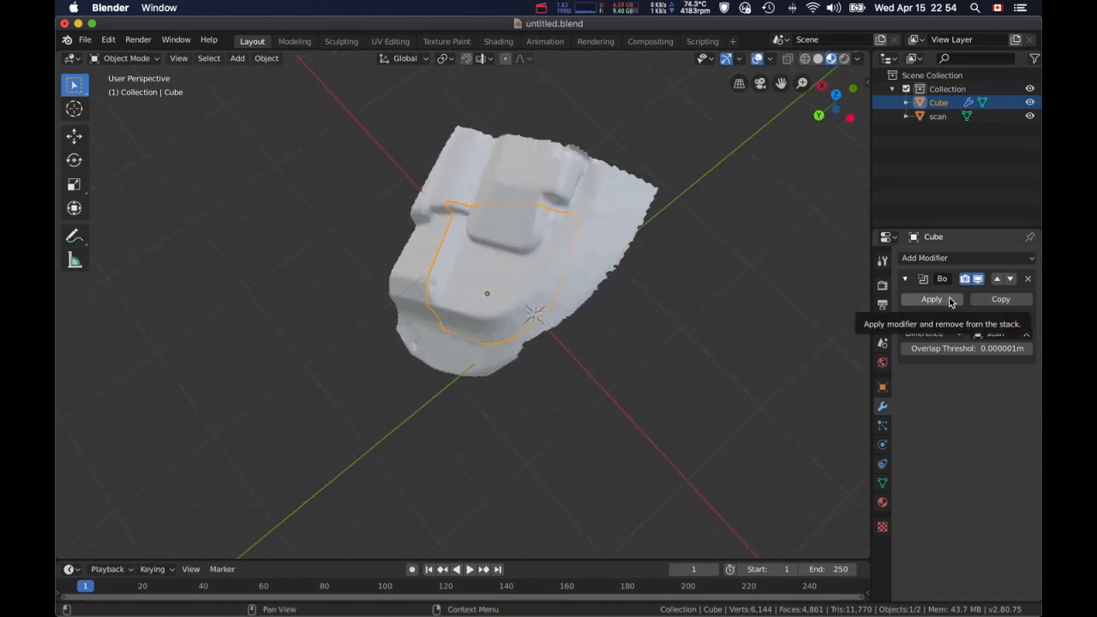
middle_click_drag(493, 391, 441, 299)
middle_click_drag(553, 273, 517, 264)
left_click(932, 333)
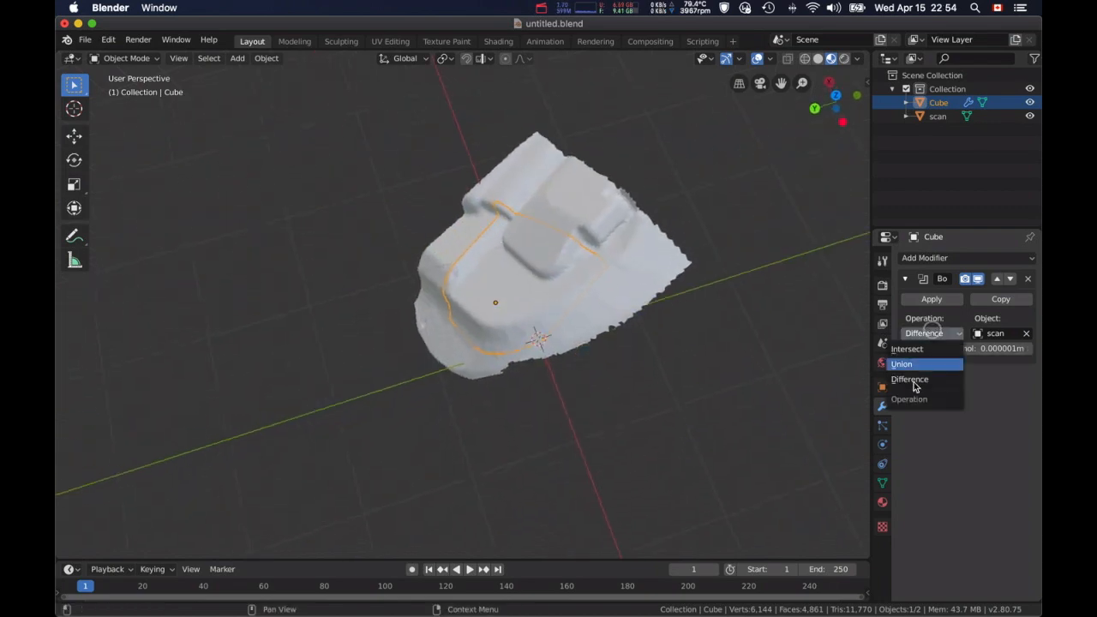
left_click(910, 351)
mouse_move(533, 363)
middle_mouse_down()
mouse_move(445, 277)
mouse_move(513, 358)
middle_mouse_up()
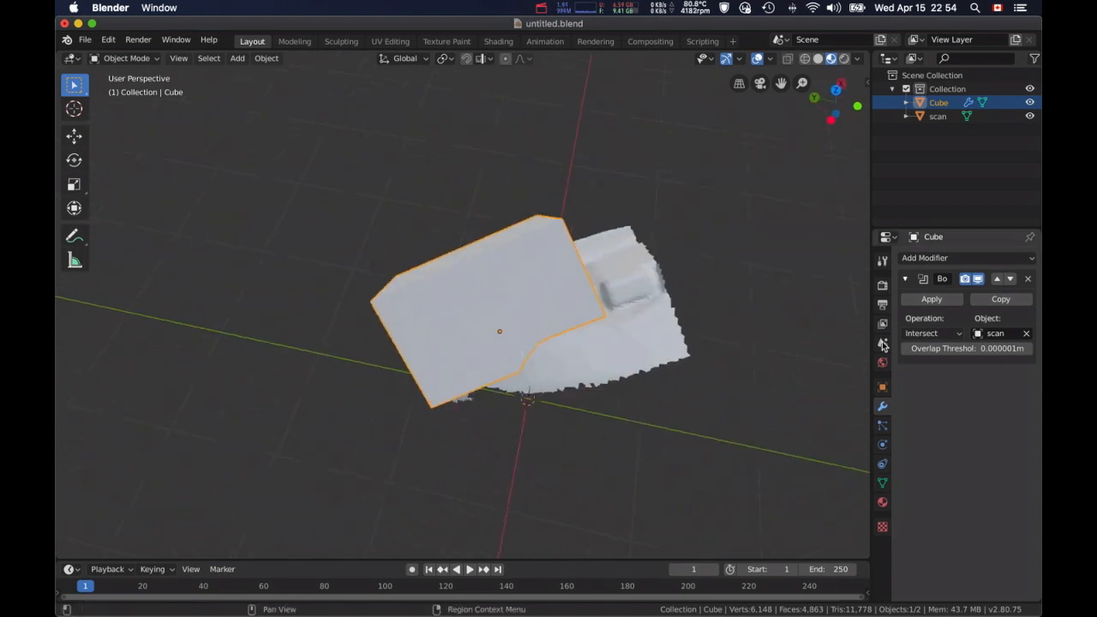
left_click(926, 333)
left_click(908, 347)
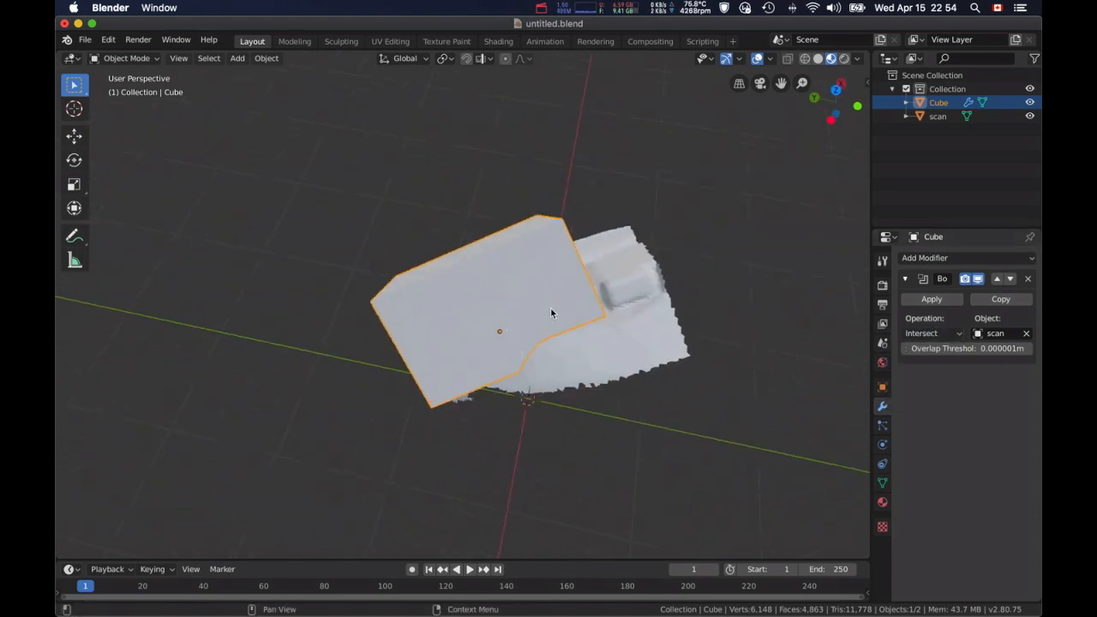
left_click(931, 334)
left_click(924, 382)
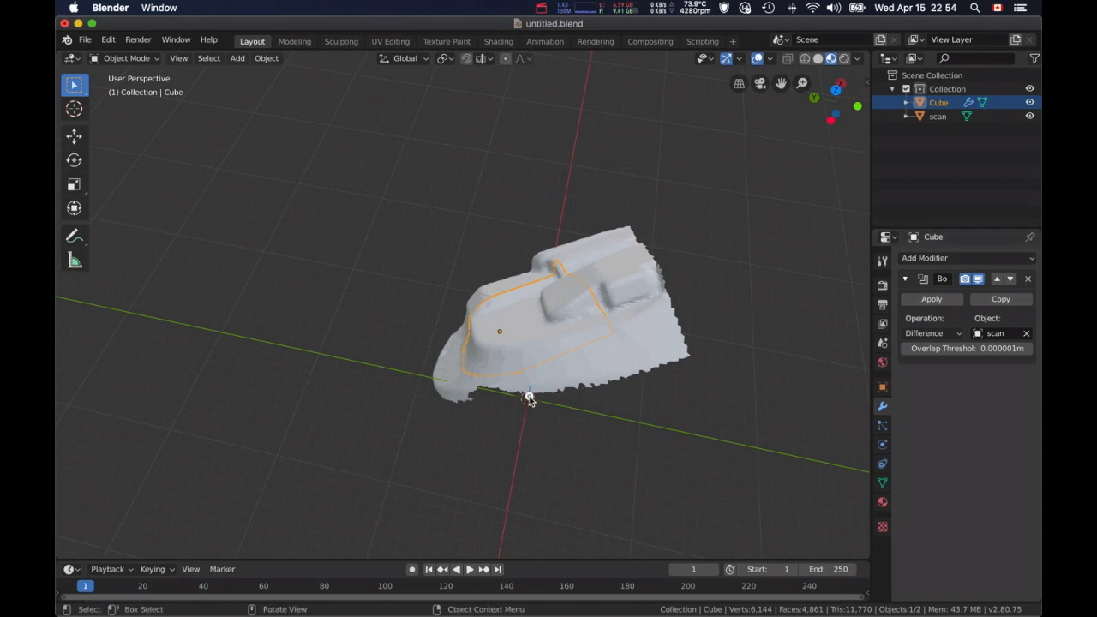
Apply the Boolean modifier to the cube and hide the scan to view the cut block alone.
mouse_move(529, 398)
middle_mouse_down()
mouse_move(493, 325)
mouse_move(540, 382)
mouse_move(538, 411)
middle_mouse_up()
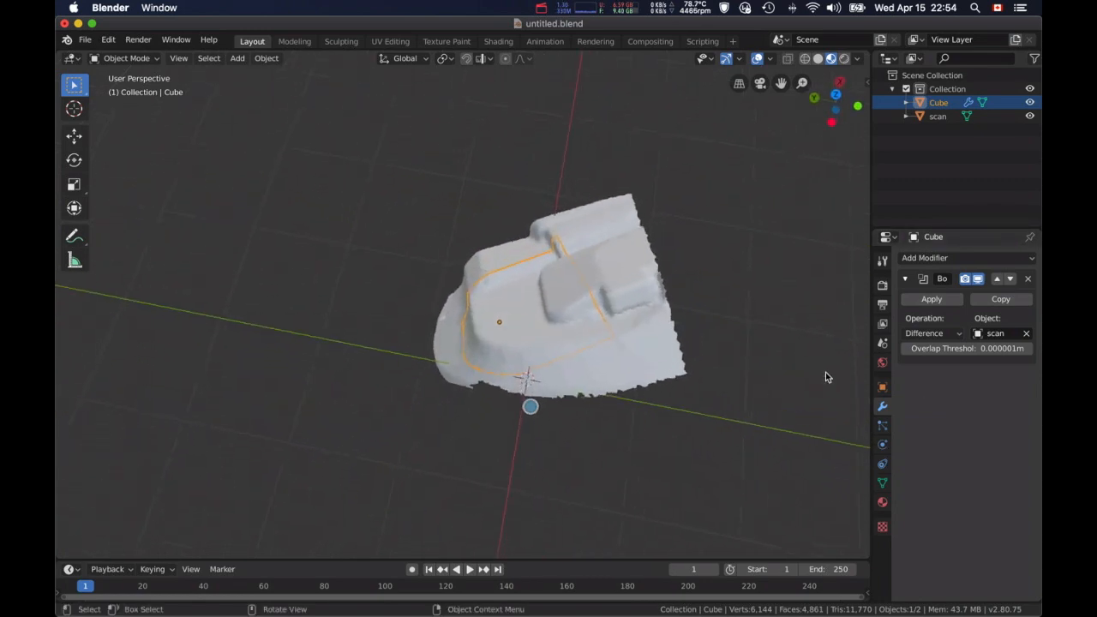
left_click(931, 299)
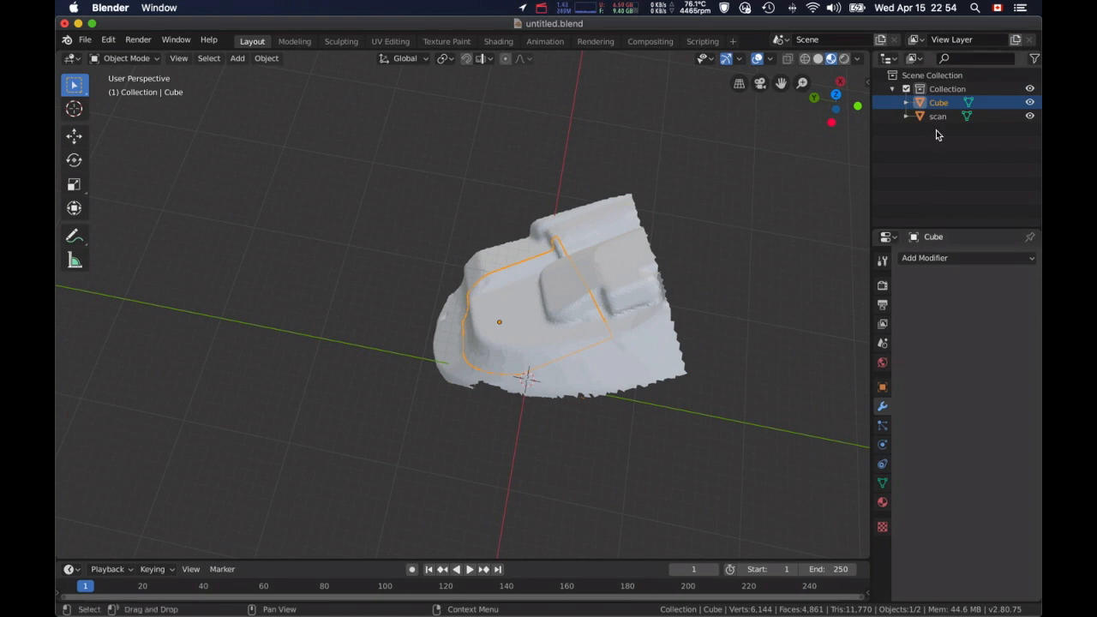
left_click(1029, 117)
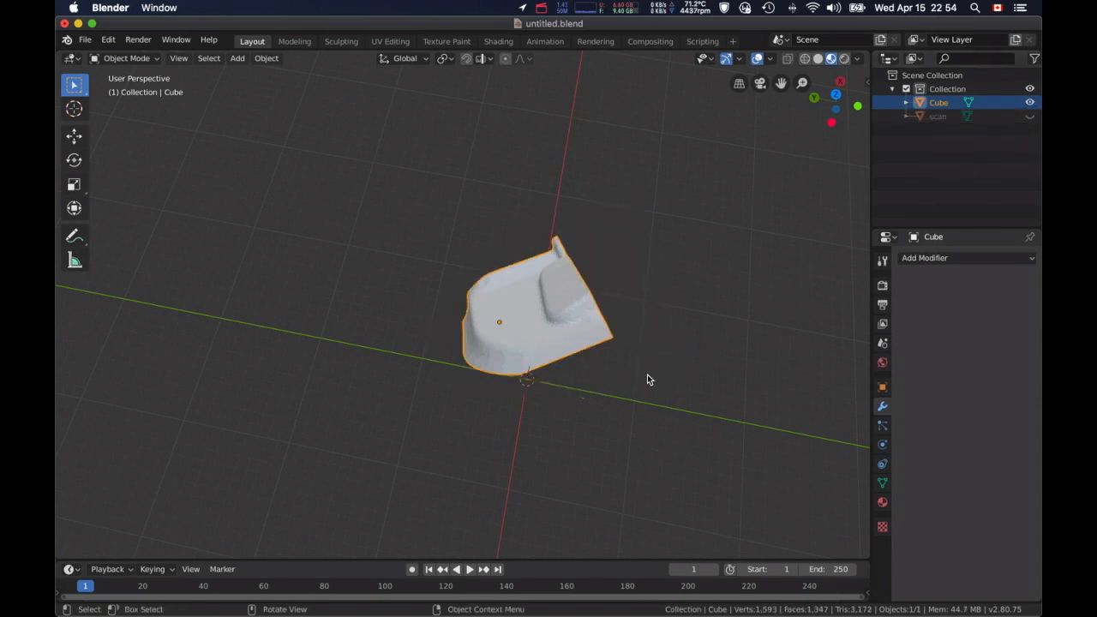
middle_click_drag(649, 377, 323, 389)
scroll(506, 304, "down", 3)
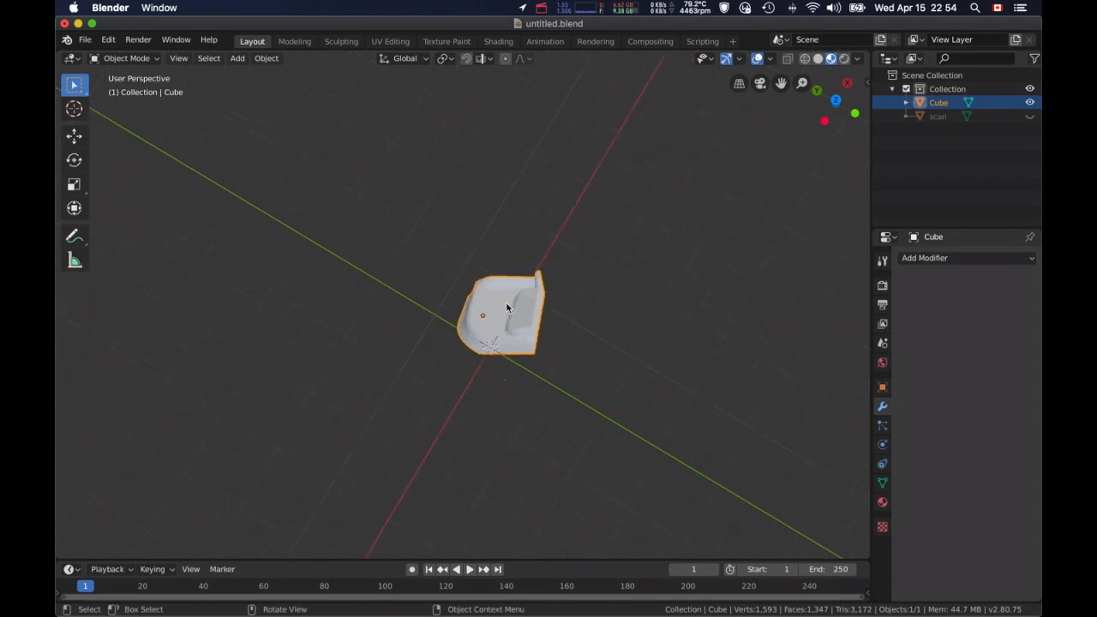
scroll(507, 303, "up", 6)
mouse_move(631, 411)
middle_mouse_down()
mouse_move(656, 443)
mouse_move(720, 438)
middle_mouse_up()
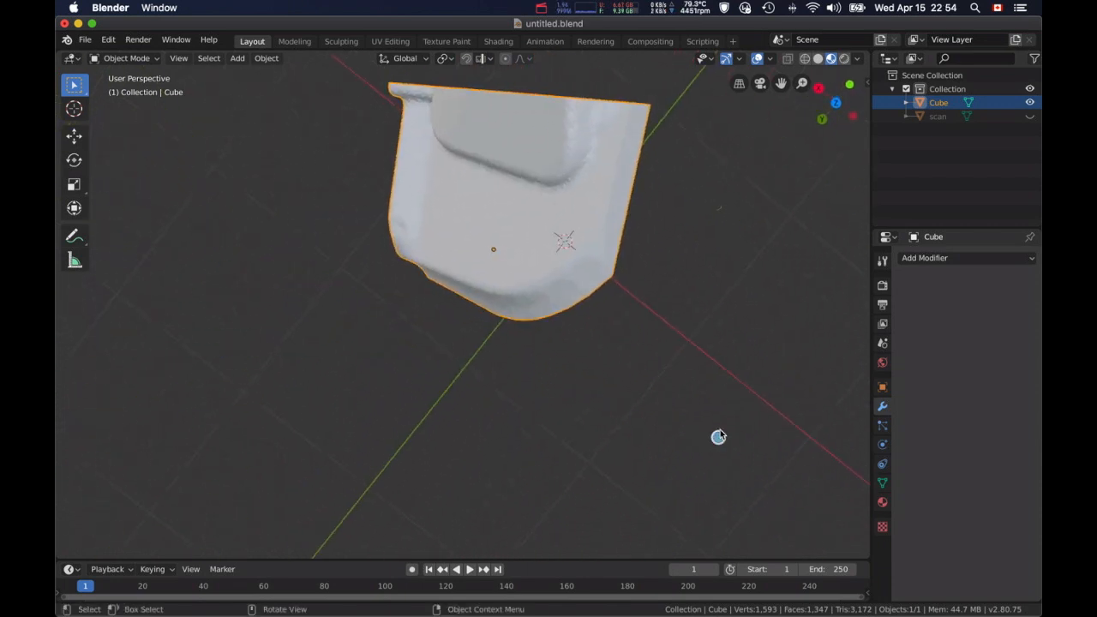
Show the cut block in Wireframe shading and enter Edit Mode with vertex selection, with the stray points beside it in view.
key("z")
left_click(710, 286)
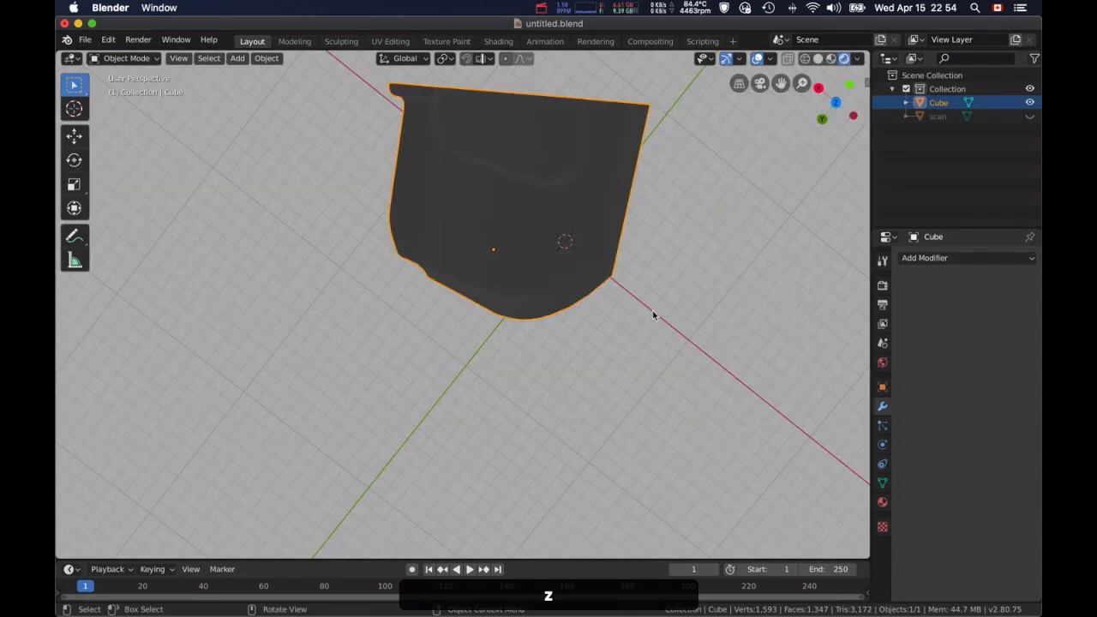
key("z")
left_click(536, 323)
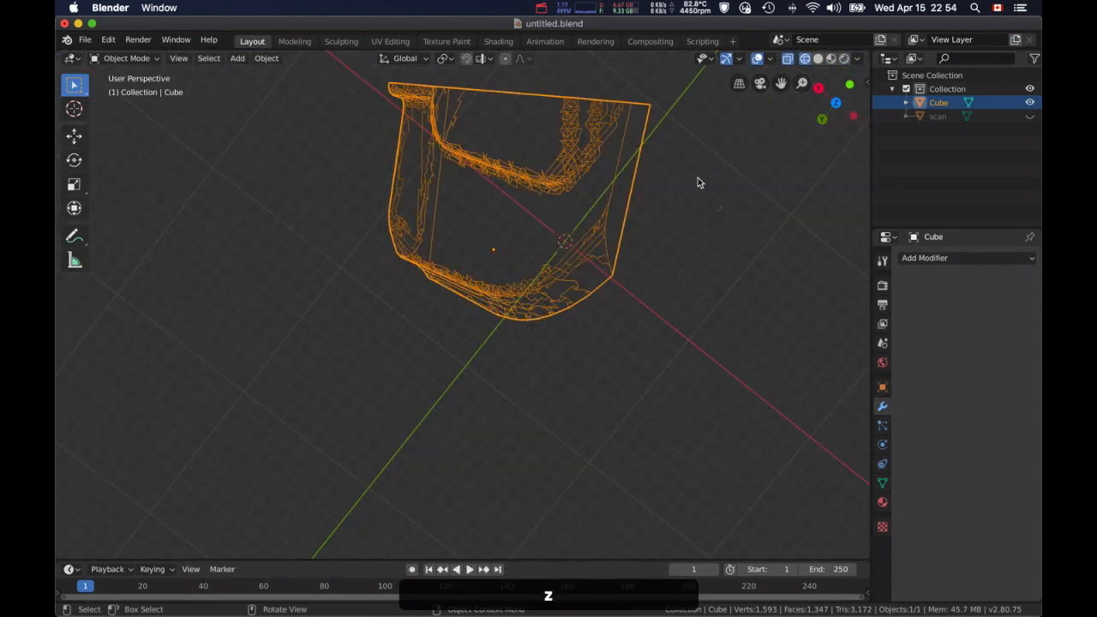
left_click_drag(694, 178, 753, 260)
key("Tab")
left_click_drag(697, 181, 752, 254)
middle_click_drag(683, 226, 594, 257, "shift")
scroll(594, 257, "up", 3)
left_click(170, 59)
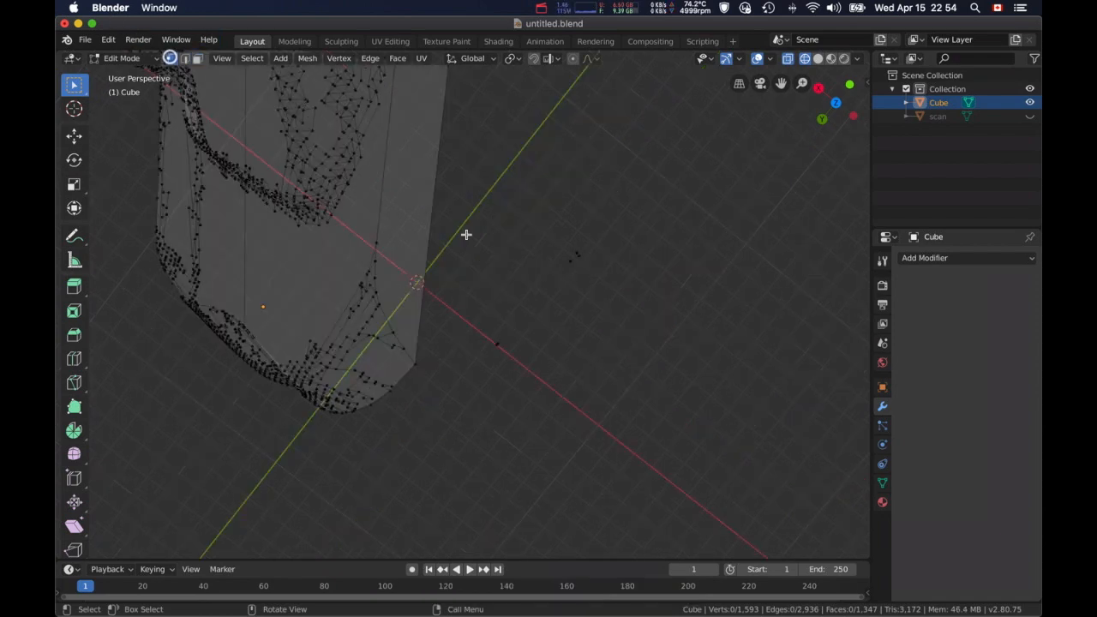
Delete the stray vertices floating beside the block and return to Object Mode.
key("x")
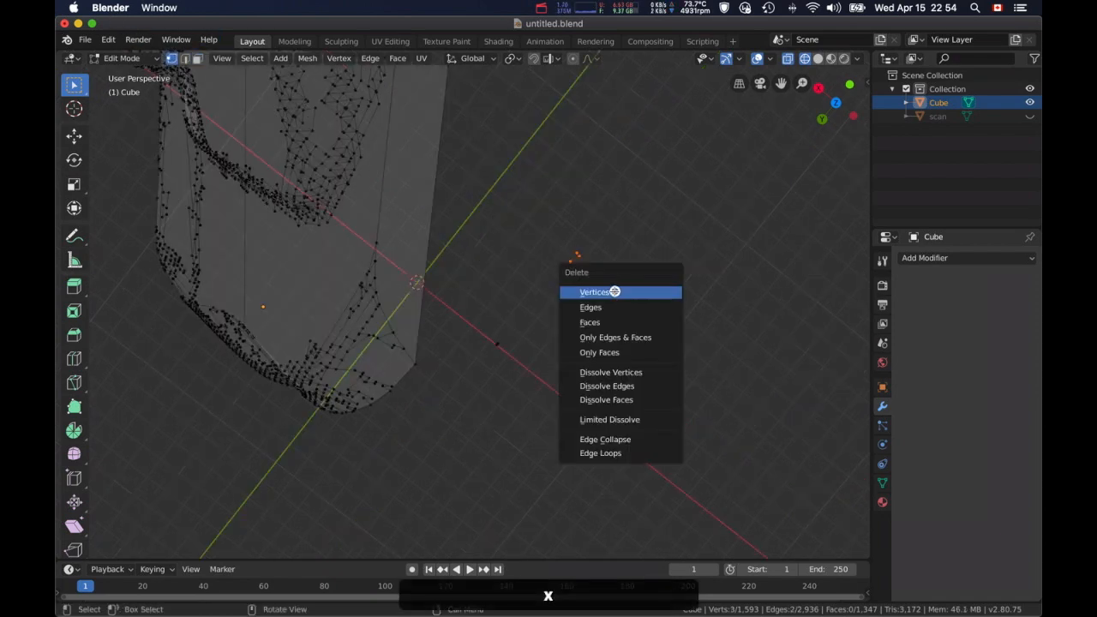
left_click(613, 294)
left_click(496, 344)
key("x")
left_click(517, 379)
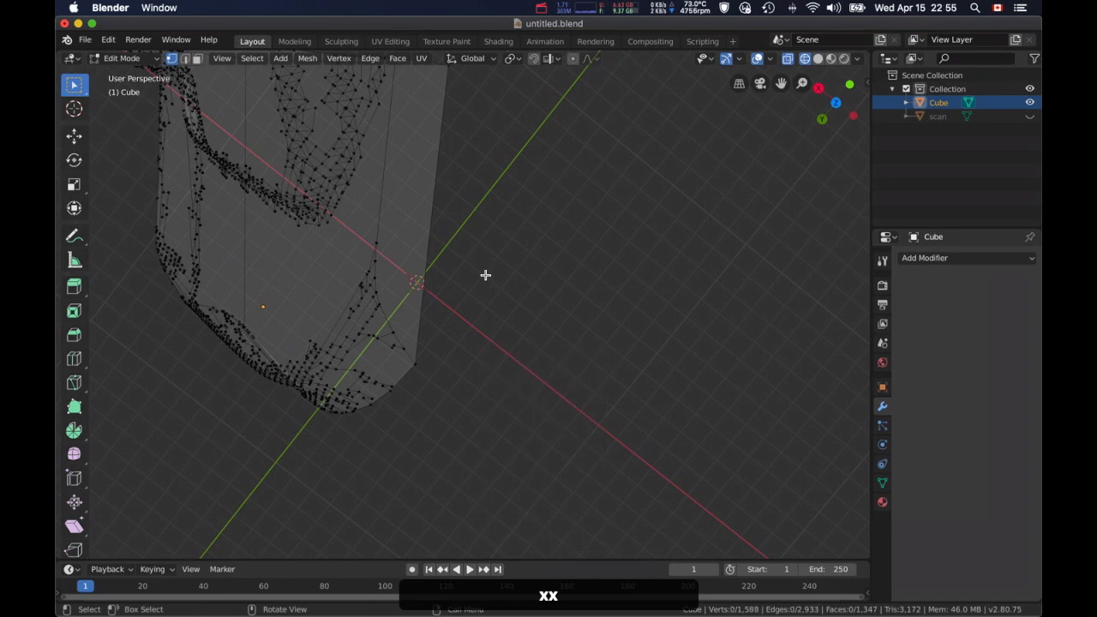
scroll(485, 257, "down", 5)
middle_click_drag(485, 231, 442, 334)
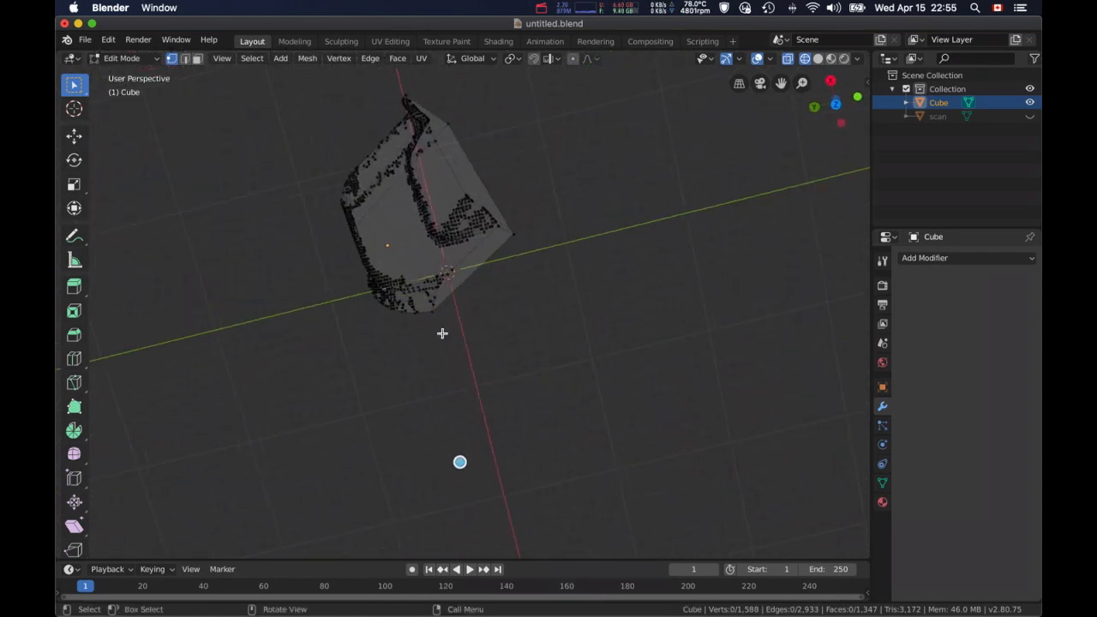
key("Tab")
Examine the block's wireframe from several sides and up close along the scanned surface edges.
middle_click_drag(227, 155, 498, 286)
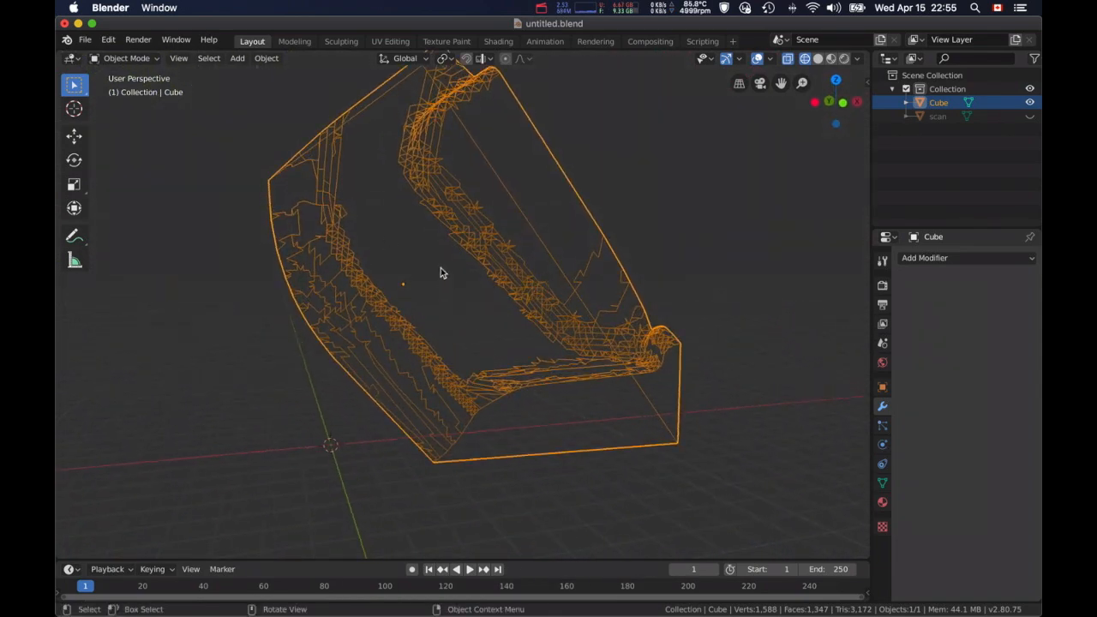
middle_click_drag(522, 232, 510, 279)
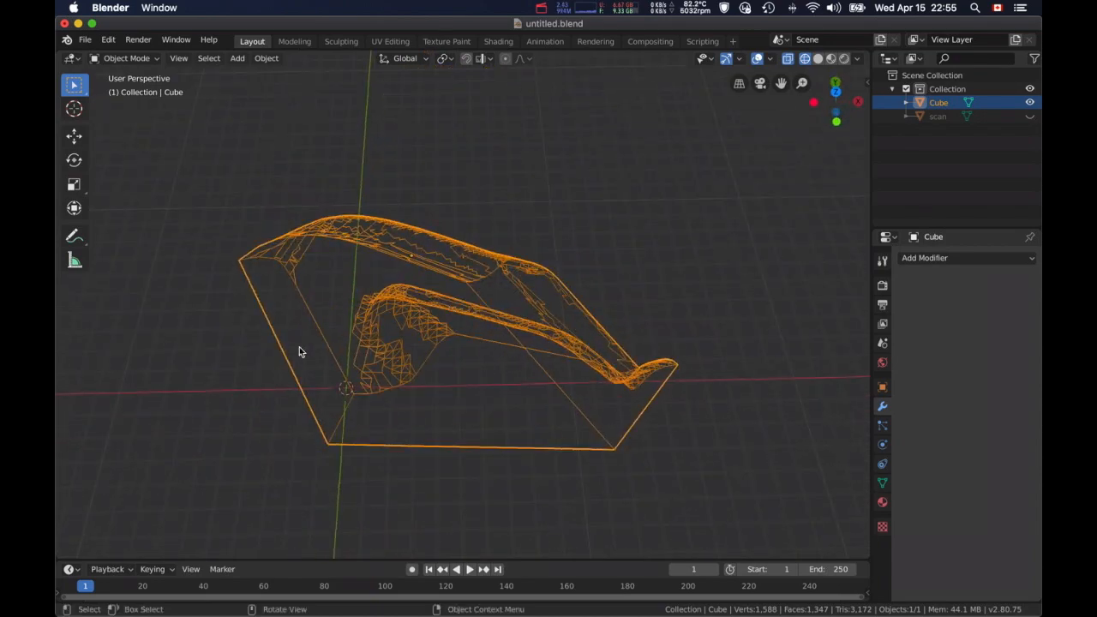
middle_click_drag(274, 311, 447, 346)
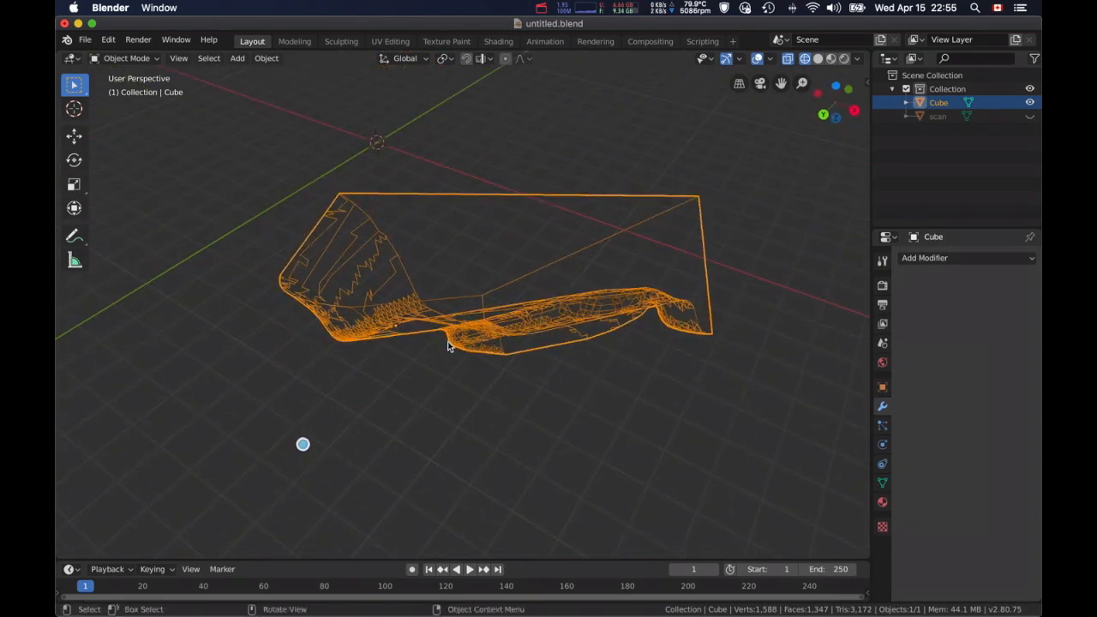
middle_click_drag(557, 329, 421, 245)
scroll(472, 331, "down", 2)
scroll(445, 334, "up", 5)
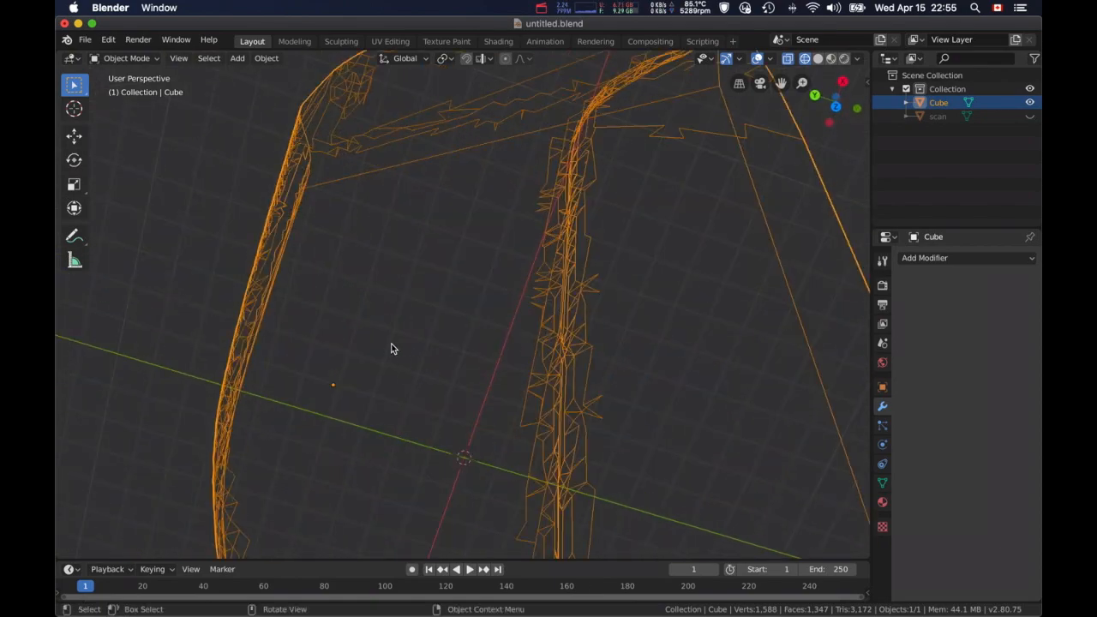
scroll(381, 378, "down", 3)
middle_click_drag(381, 379, 343, 346)
scroll(420, 367, "down", 3)
Display the cut block in Solid shading and view its scanned surface from above.
key("z")
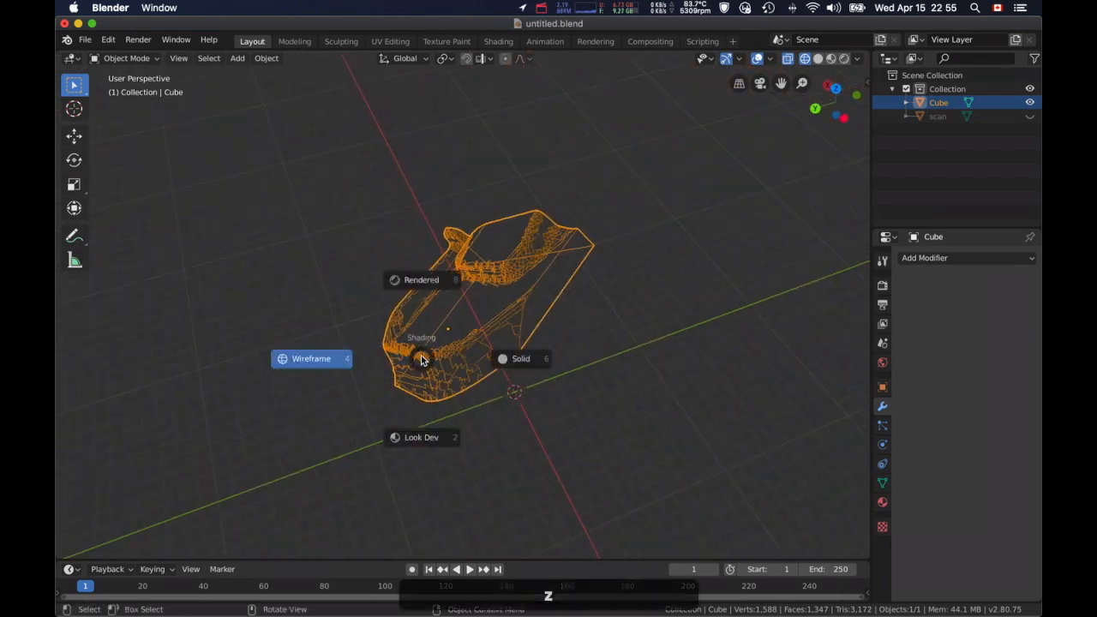
left_click(510, 366)
middle_click_drag(540, 352, 247, 101)
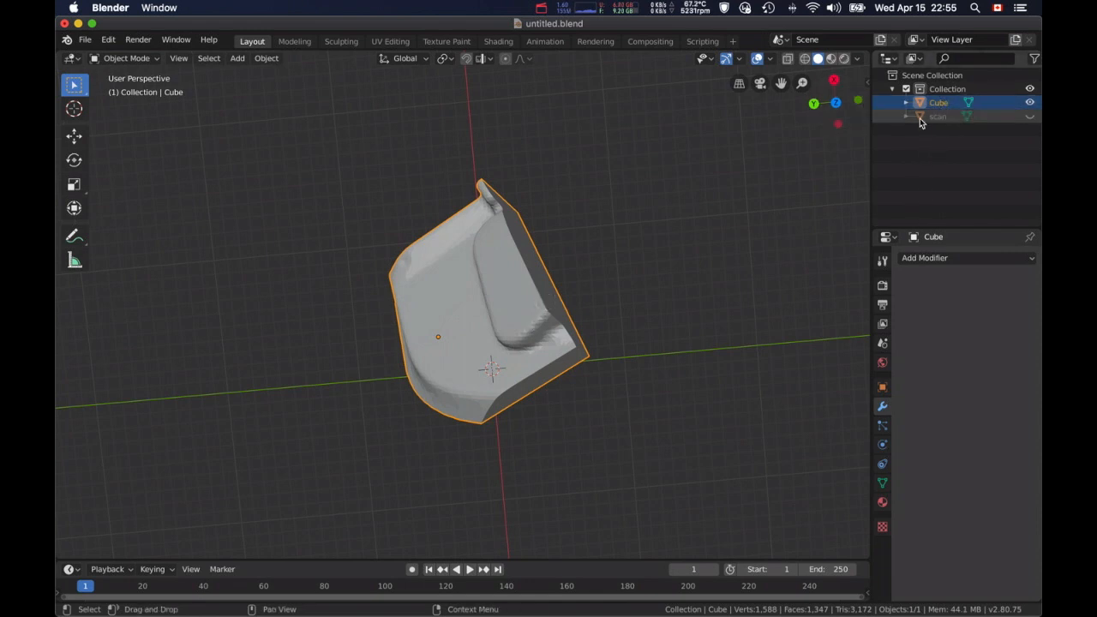
Export only the selected block as untitled.stl to the files folder, with Selection Only enabled.
left_click(84, 41)
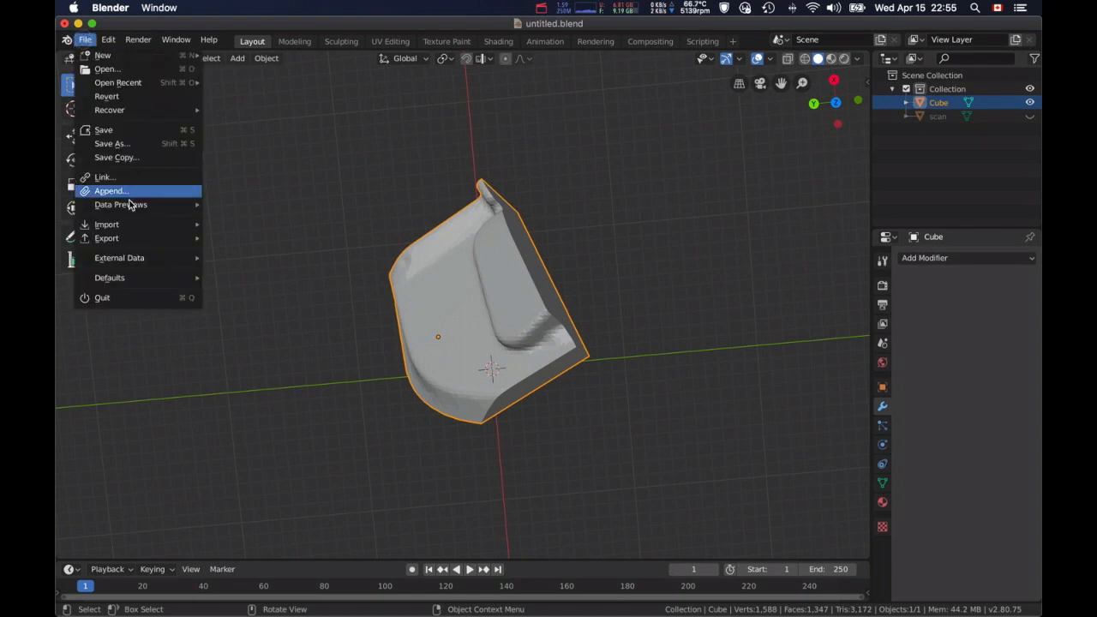
mouse_move(142, 246)
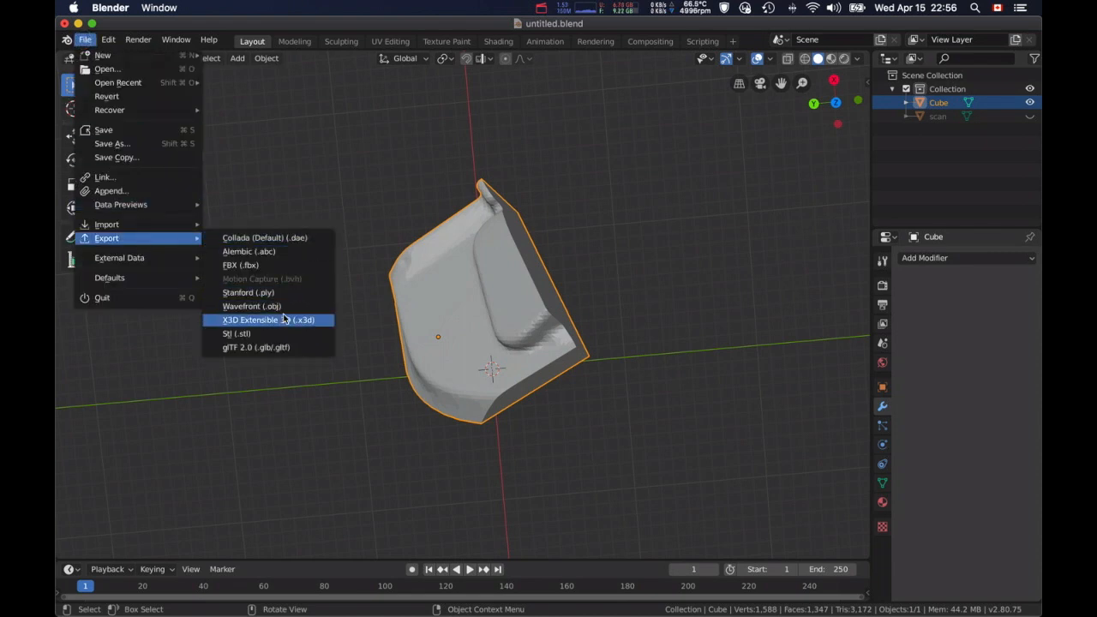
left_click(239, 333)
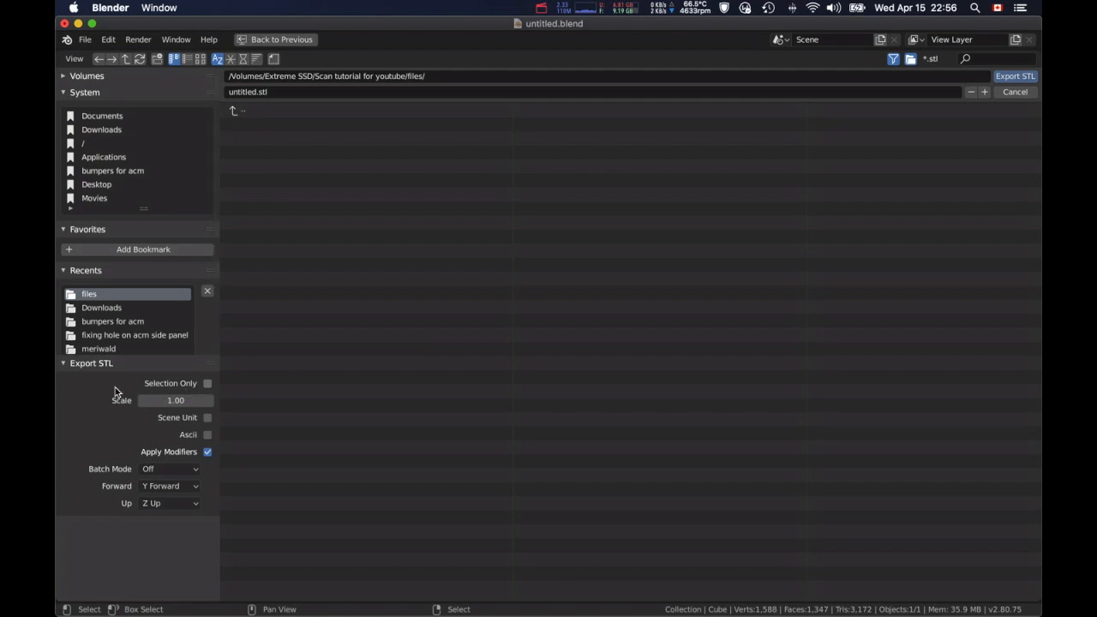
left_click(207, 385)
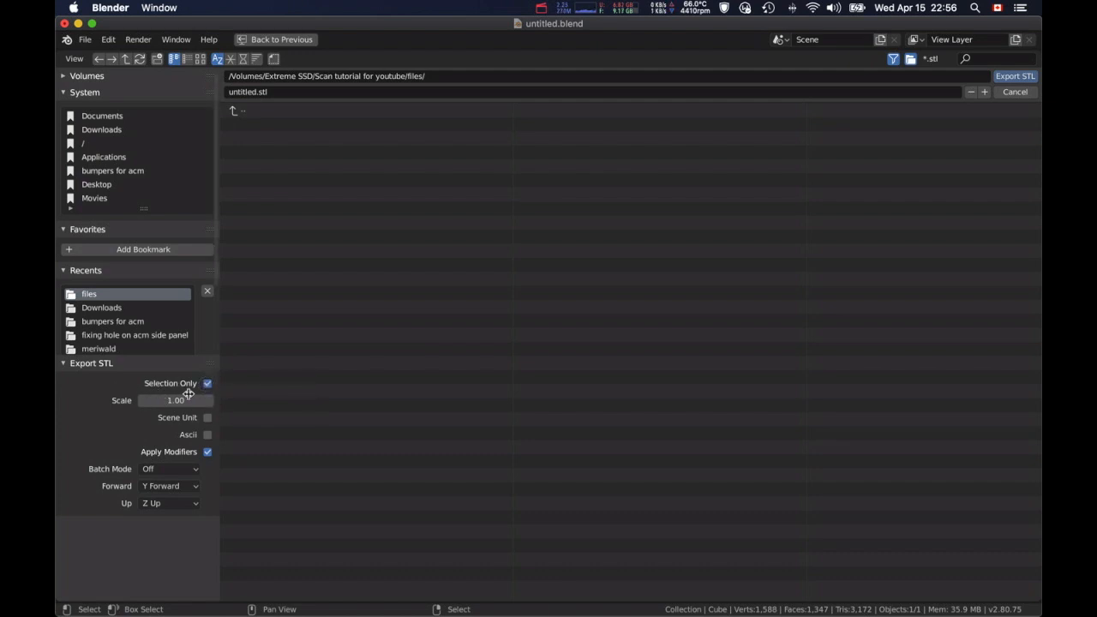
left_click(1015, 77)
Switch to Fusion 360 and turn off design history capture for the untitled design, accepting removal of the timeline.
mouse_move(473, 610)
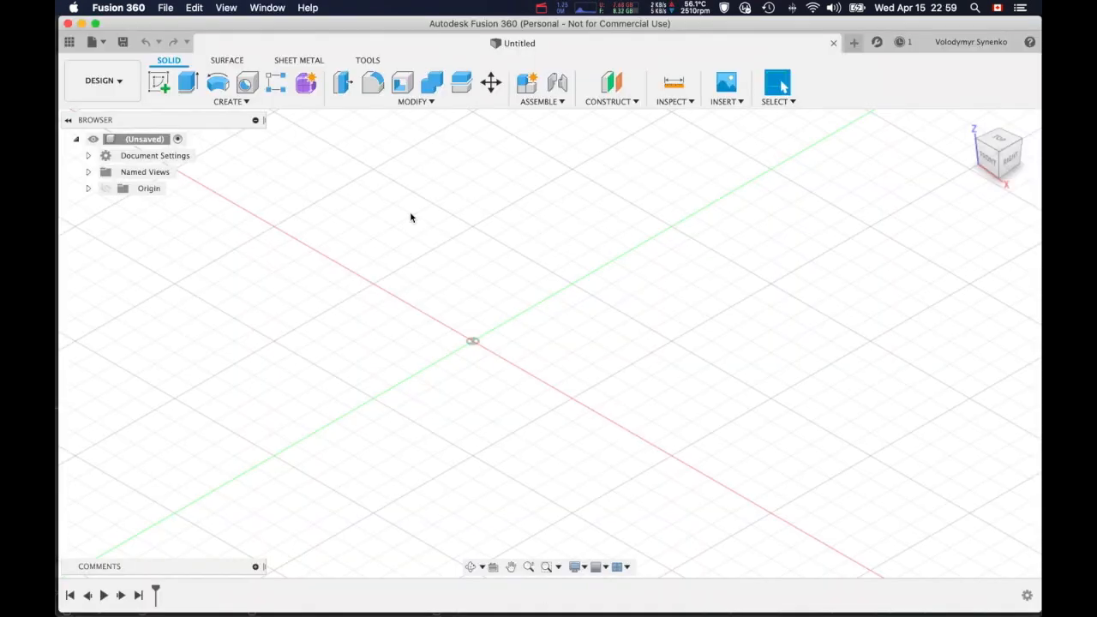
right_click(142, 138)
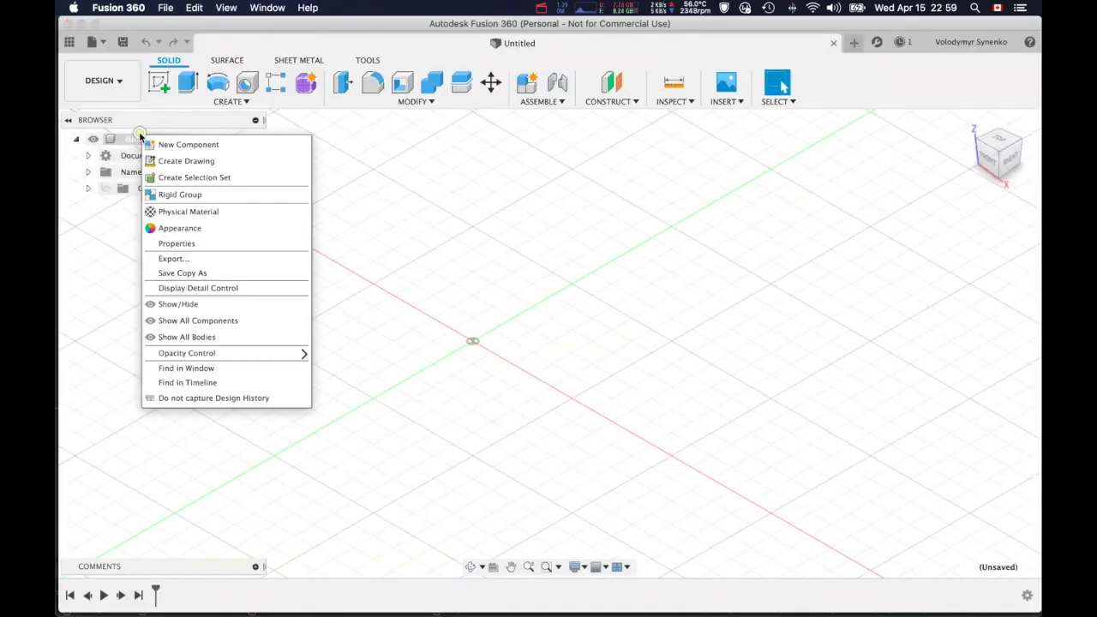
left_click(236, 399)
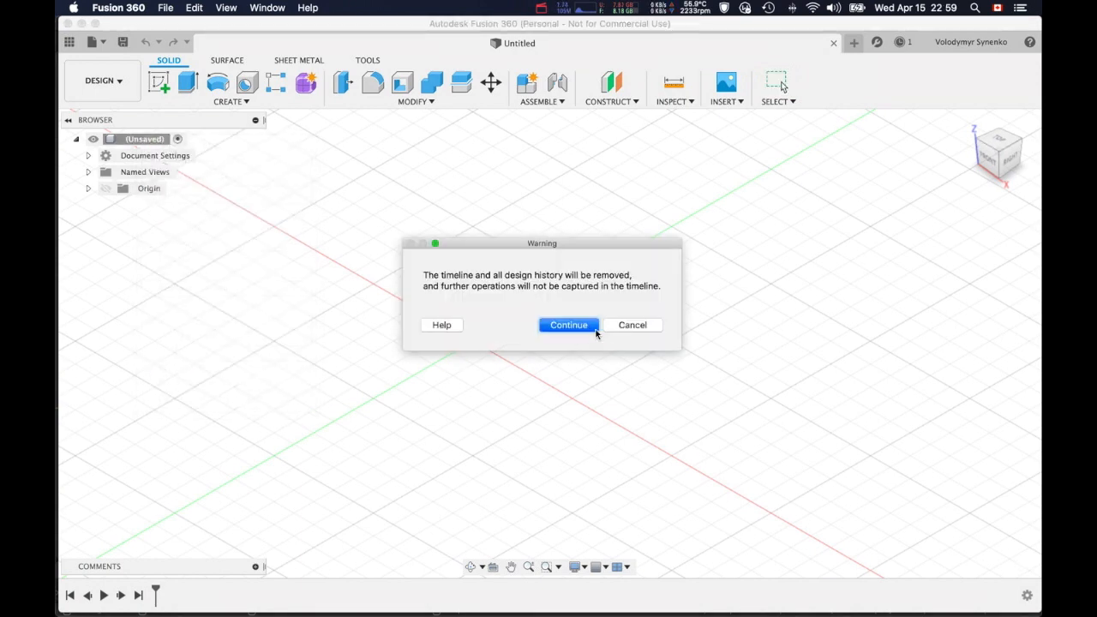
left_click(579, 332)
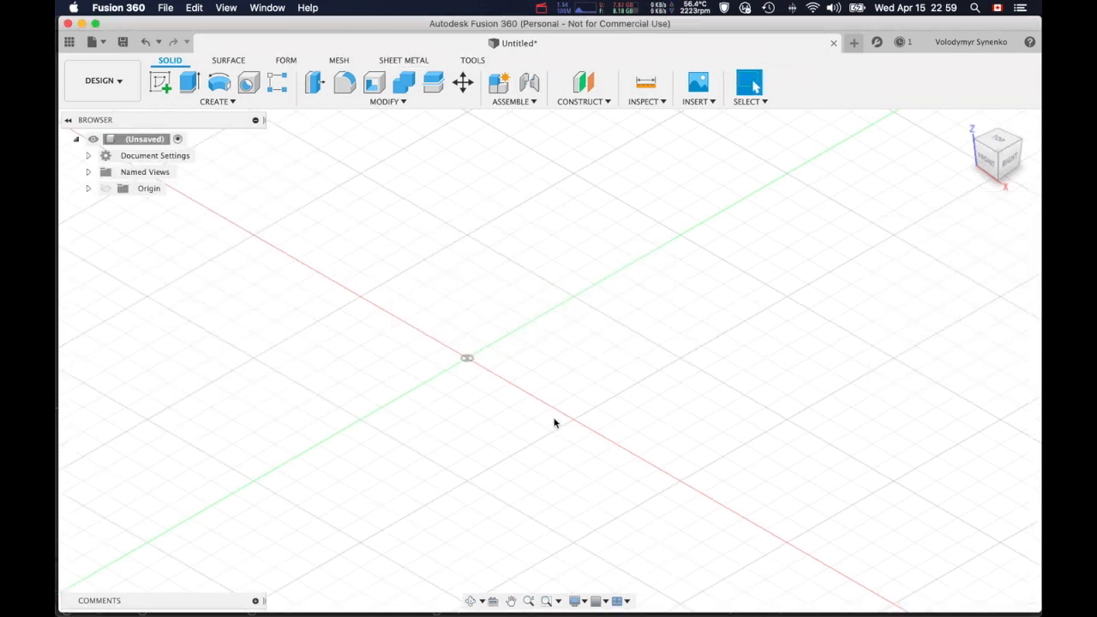
Insert untitled.stl from the files folder as a mesh and accept its placement.
left_click(692, 101)
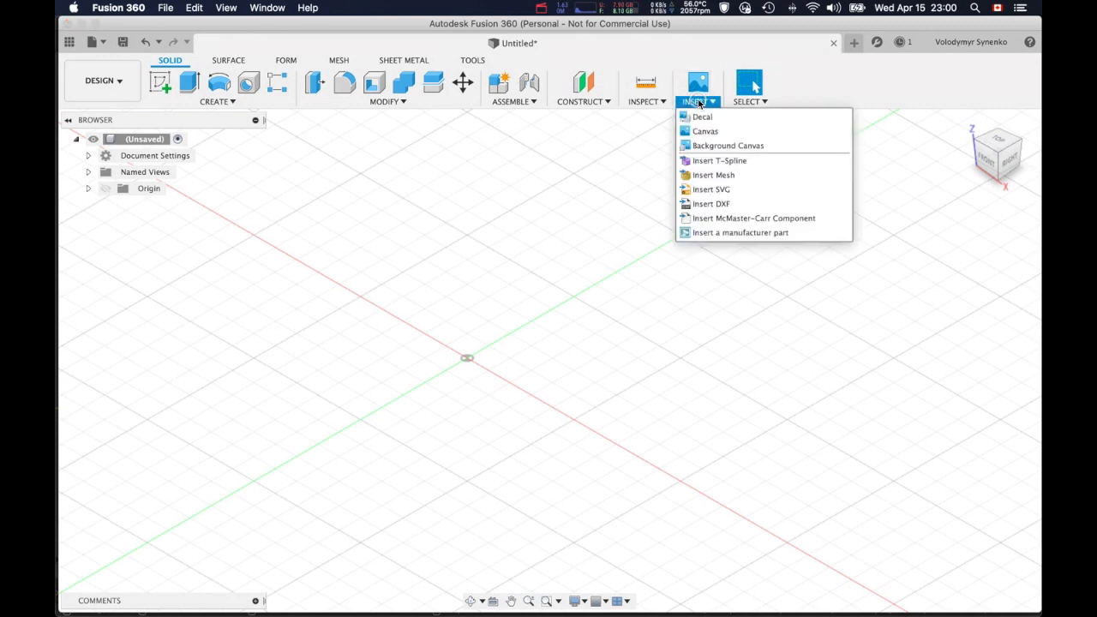
left_click(705, 175)
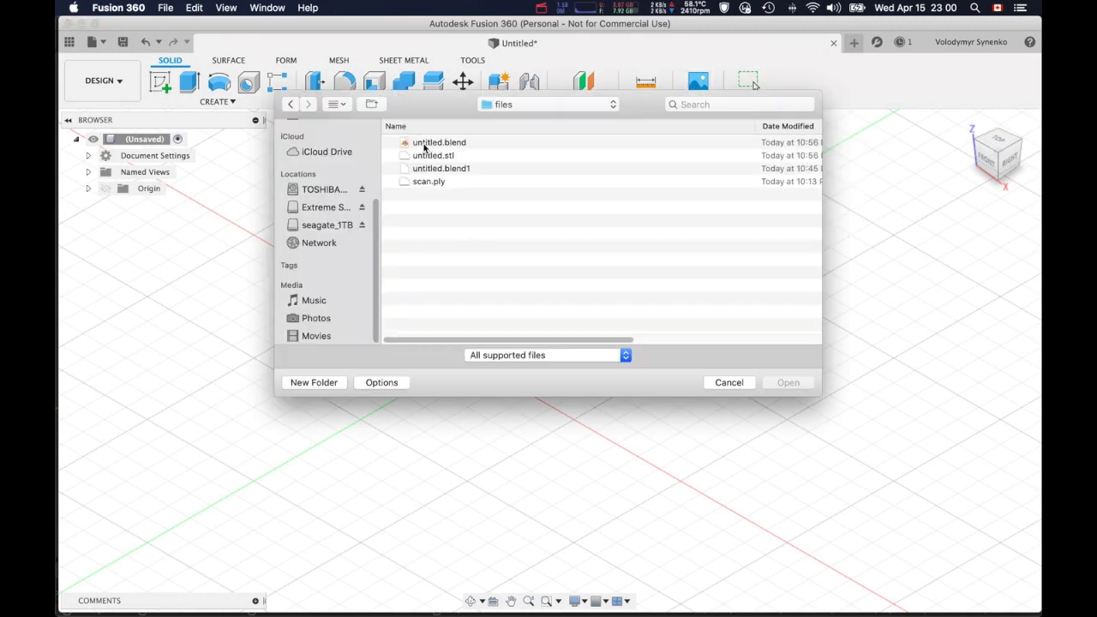
left_click(447, 155)
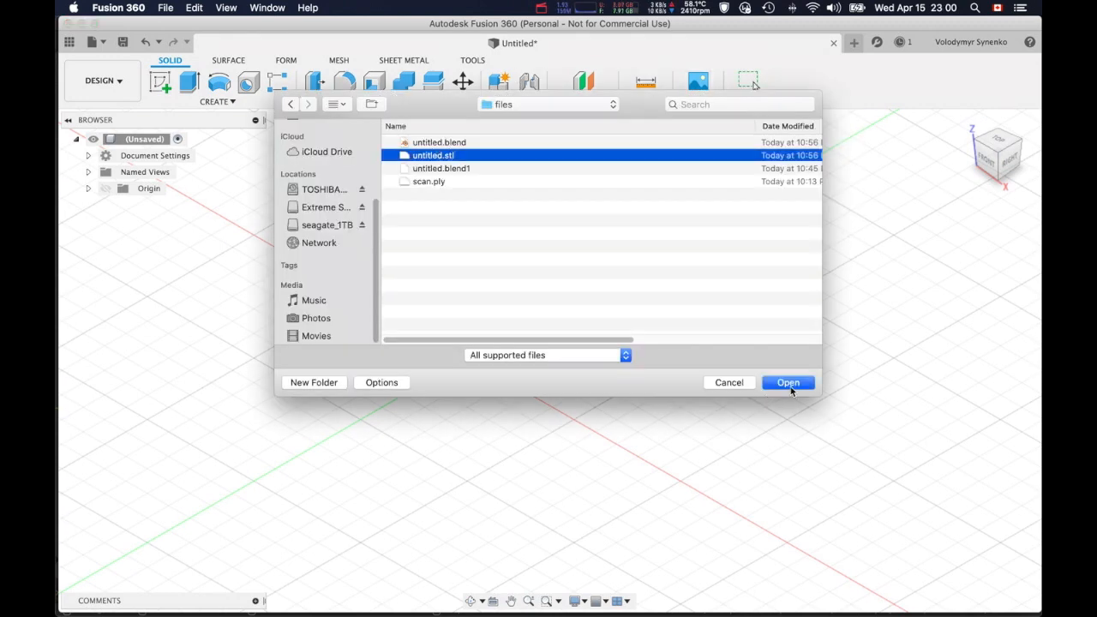
left_click(790, 388)
left_click(967, 369)
Measure the distance between two mesh points at the ends of the straight inner recess edge.
middle_click_drag(728, 428, 499, 299, "shift")
key("i")
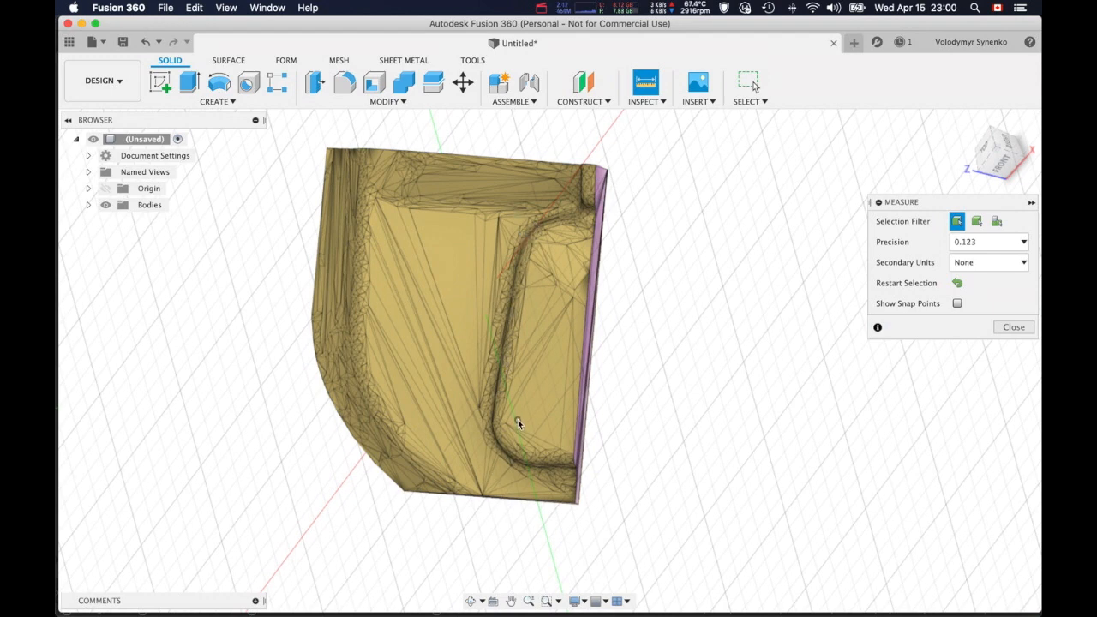
left_click(530, 234)
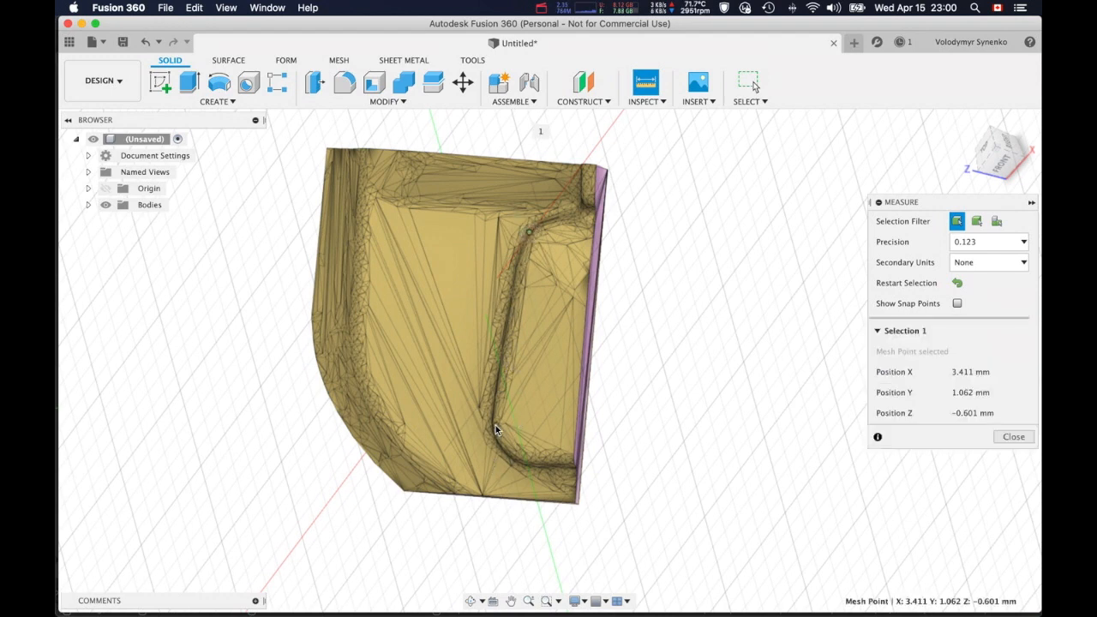
left_click(493, 427)
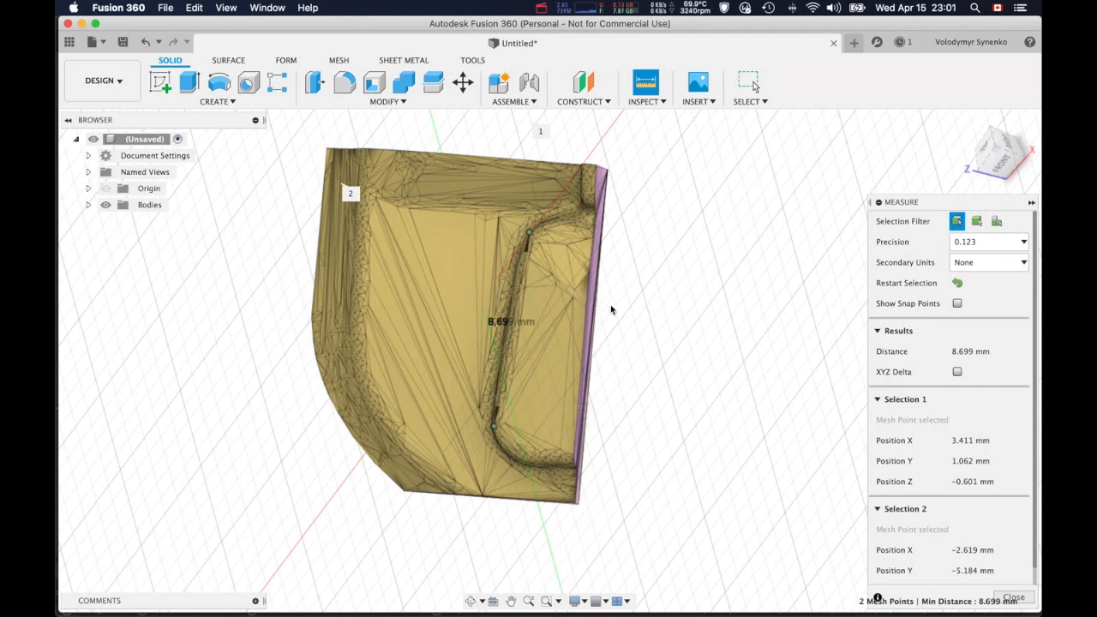
left_click(1028, 598)
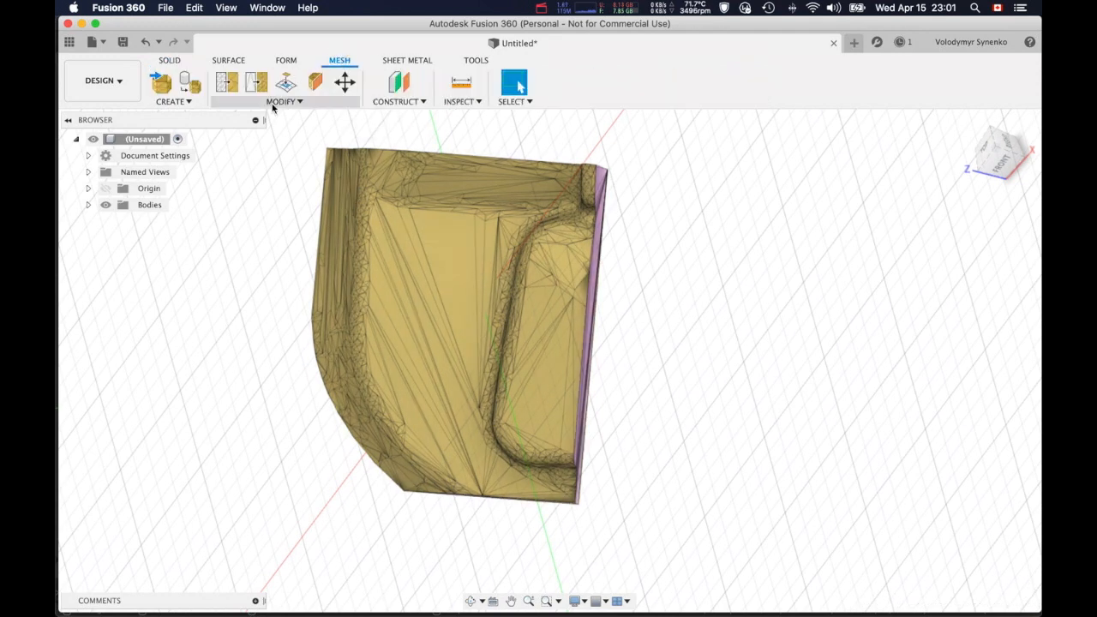
Scale the imported mesh body uniformly by a factor of 10.
left_click(272, 100)
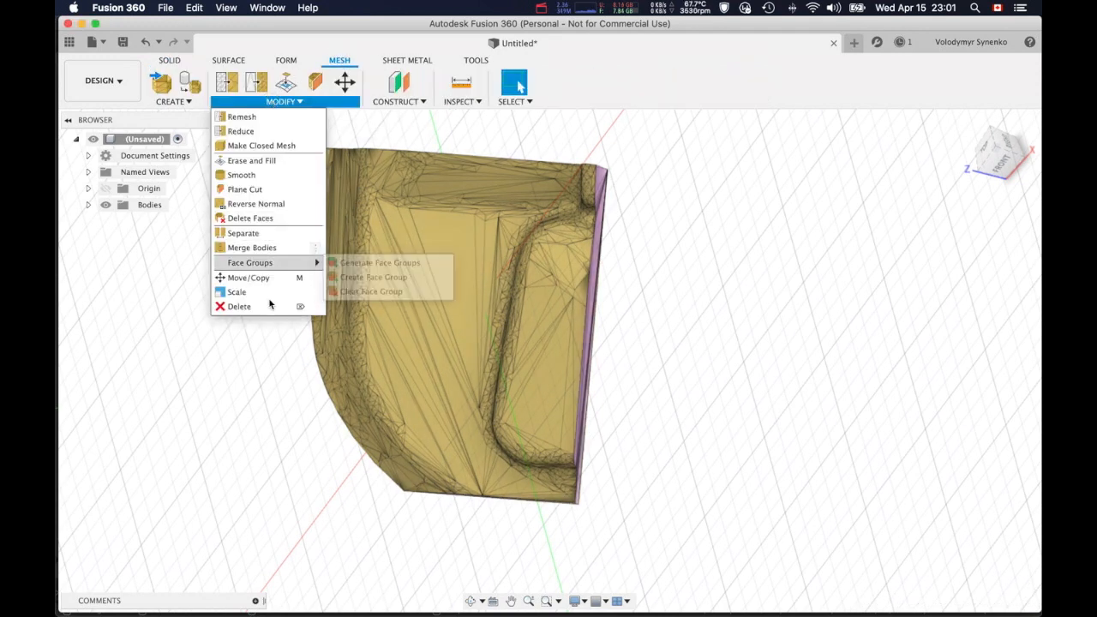
left_click(264, 292)
left_click(455, 287)
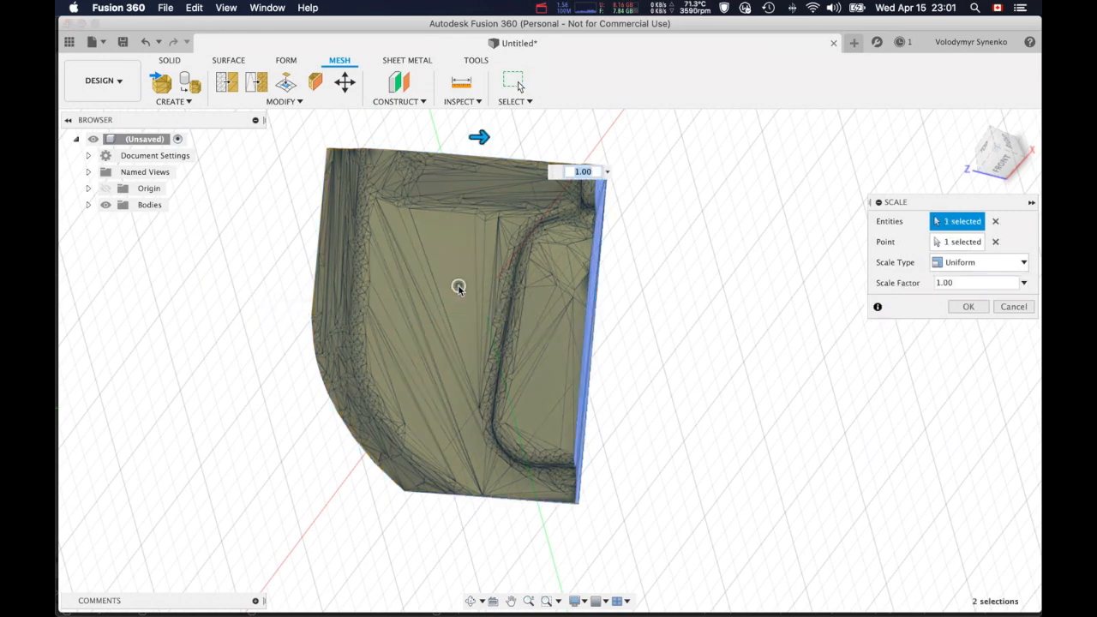
left_click(956, 285)
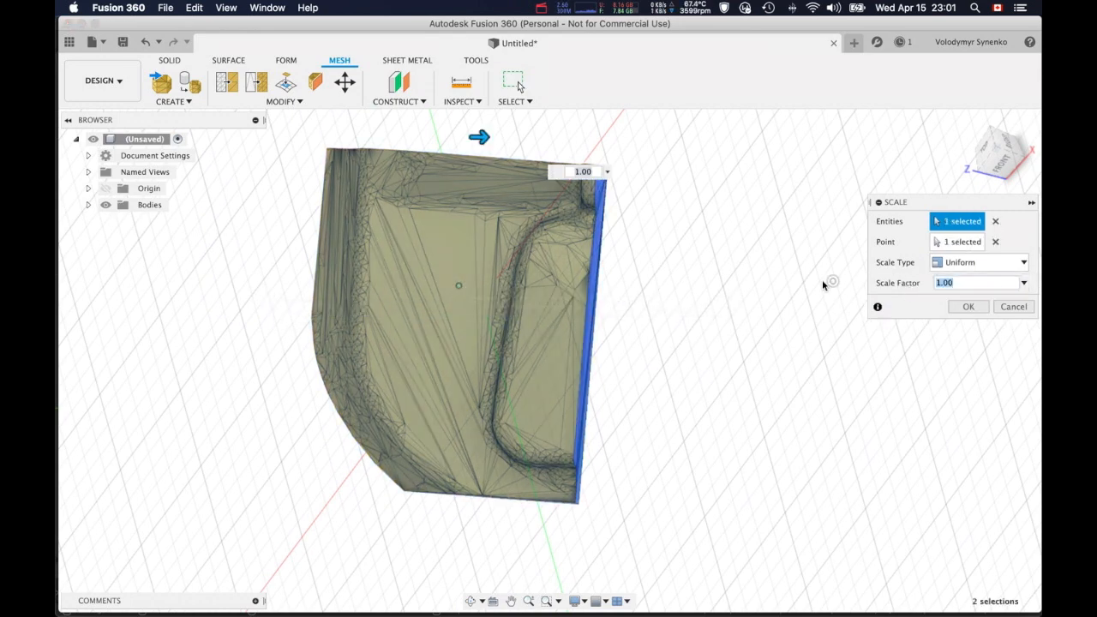
type("10")
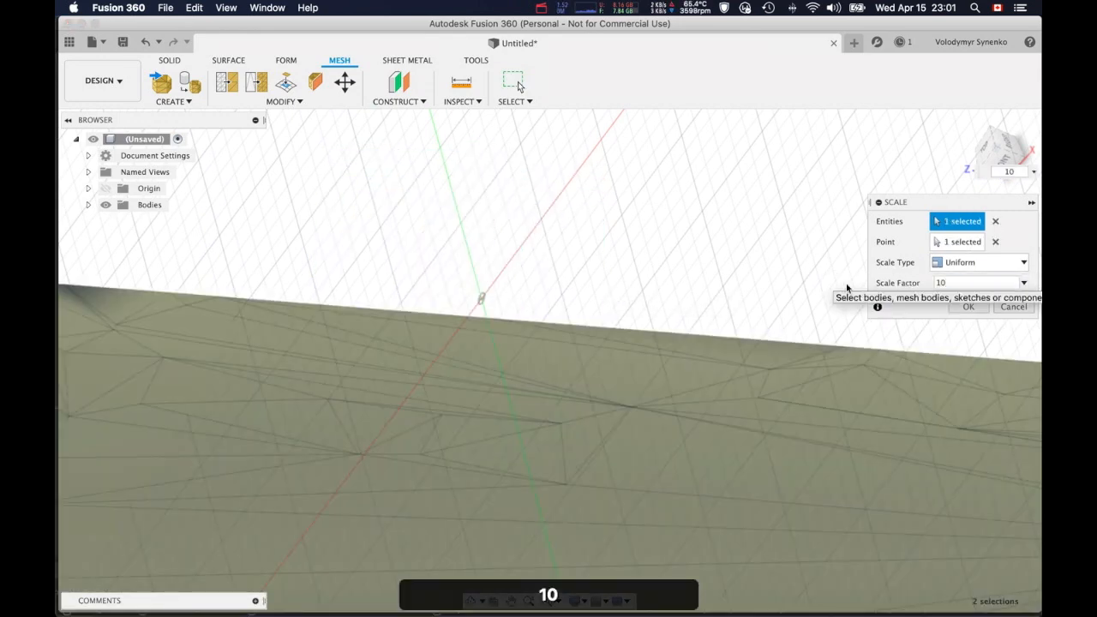
left_click(968, 307)
Measure the enlarged mesh between the two ends of the straight inner recess edge.
scroll(660, 464, "down", 5)
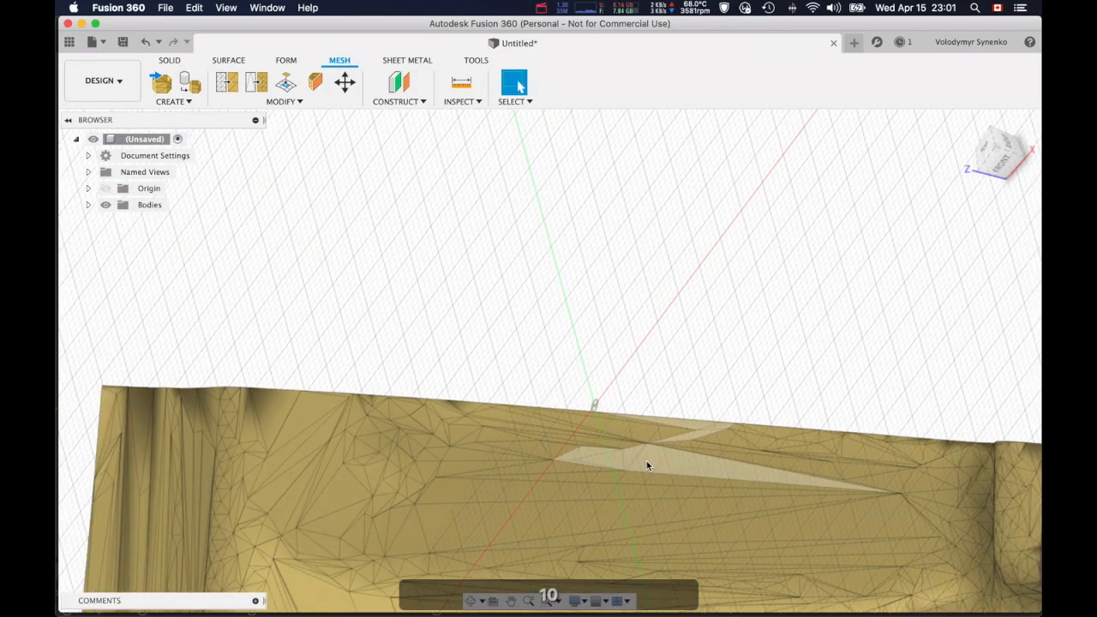
scroll(645, 467, "down", 5)
middle_click_drag(623, 536, 540, 221)
scroll(486, 204, "down", 3)
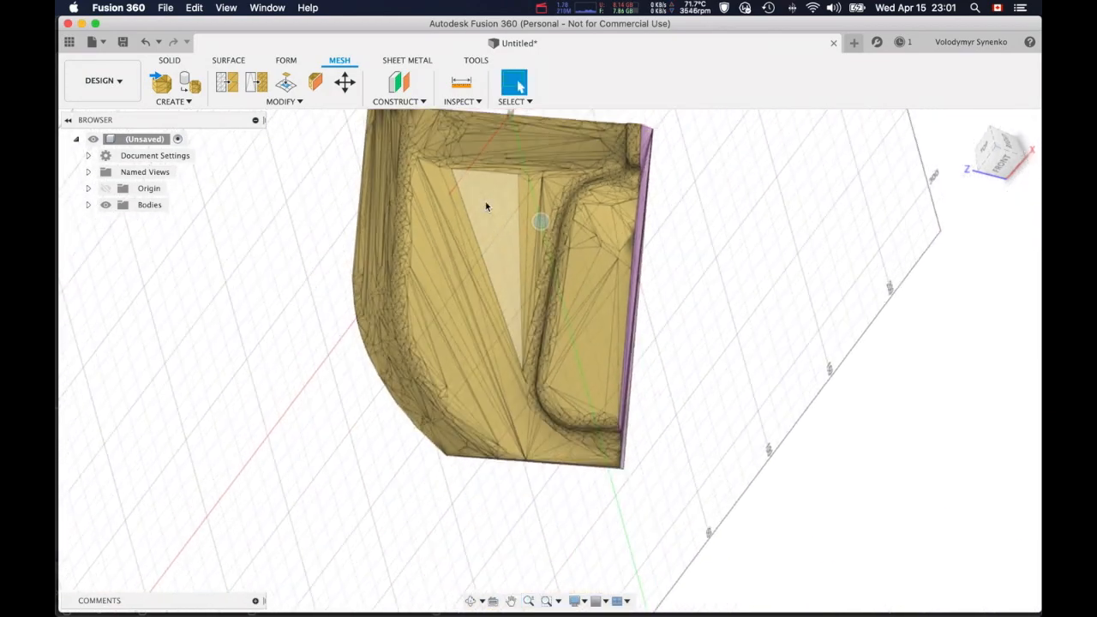
key("i")
left_click(563, 200)
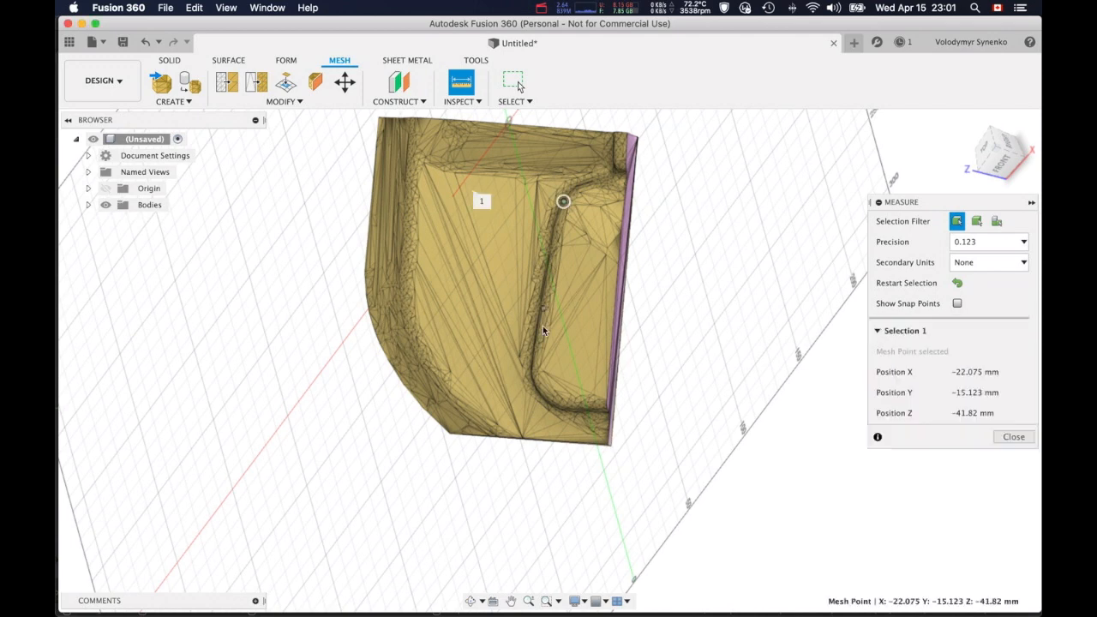
left_click(533, 370)
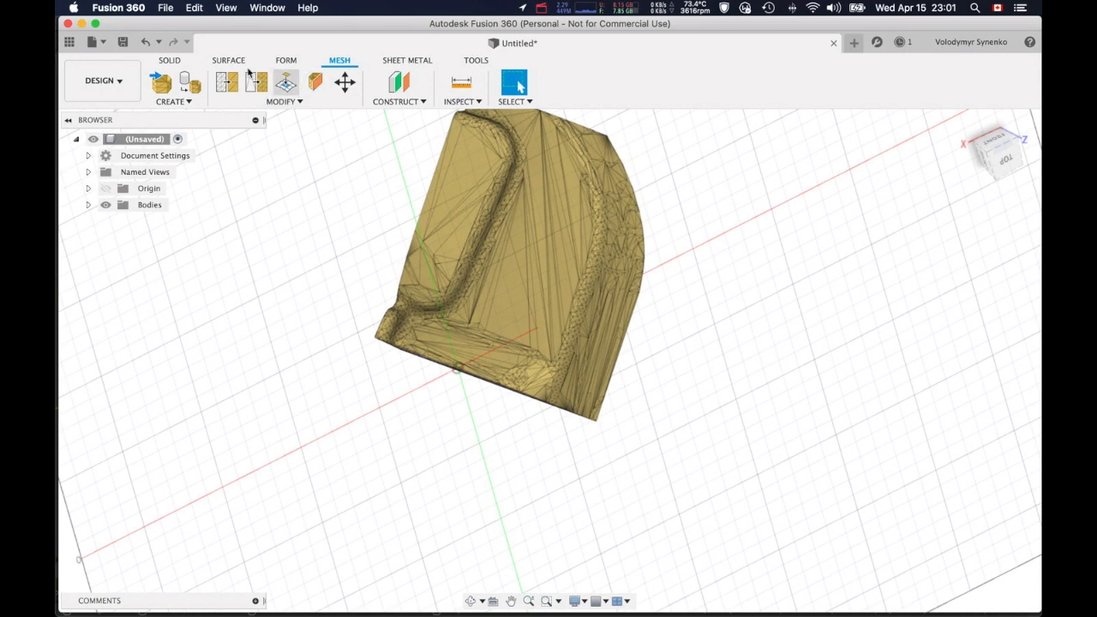
Convert the scaled mesh to a solid body with Mesh to BRep.
left_click(229, 61)
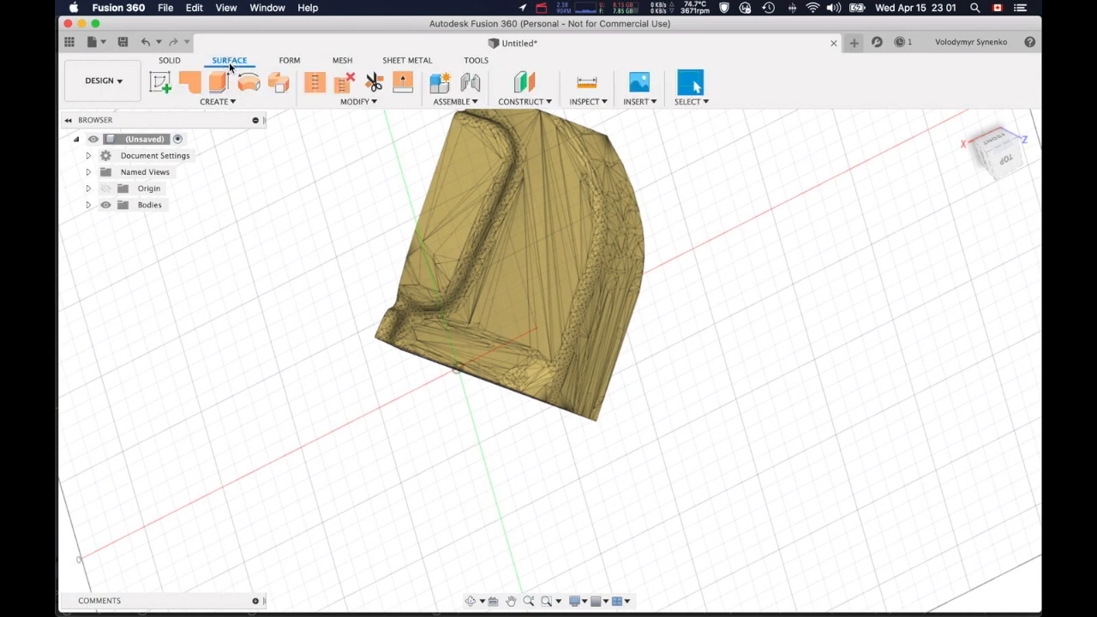
left_click(330, 103)
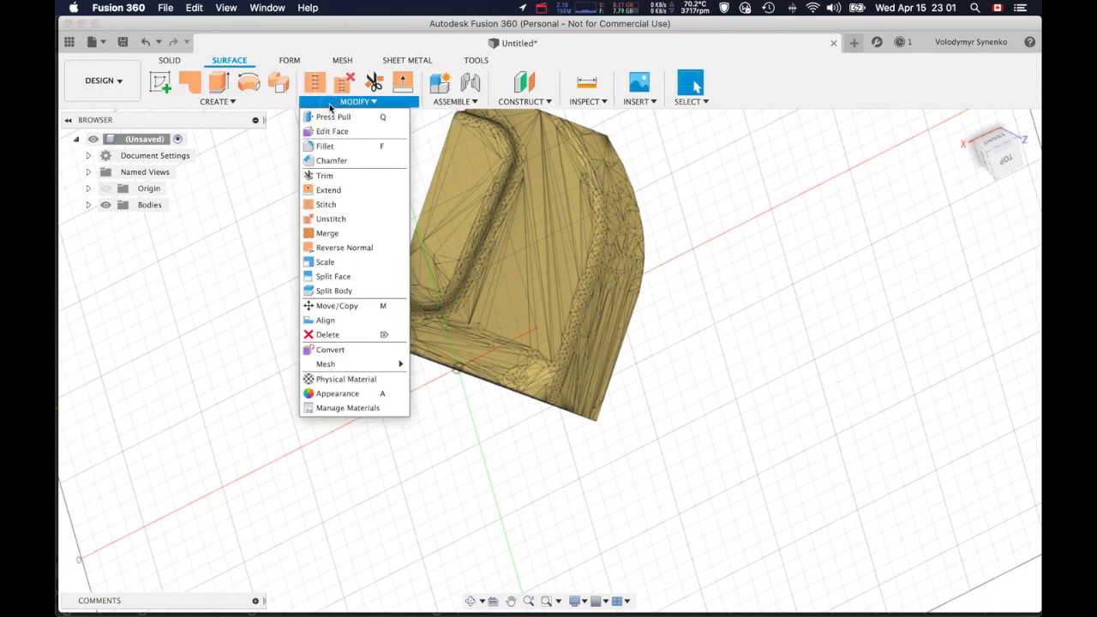
mouse_move(332, 365)
left_click(448, 363)
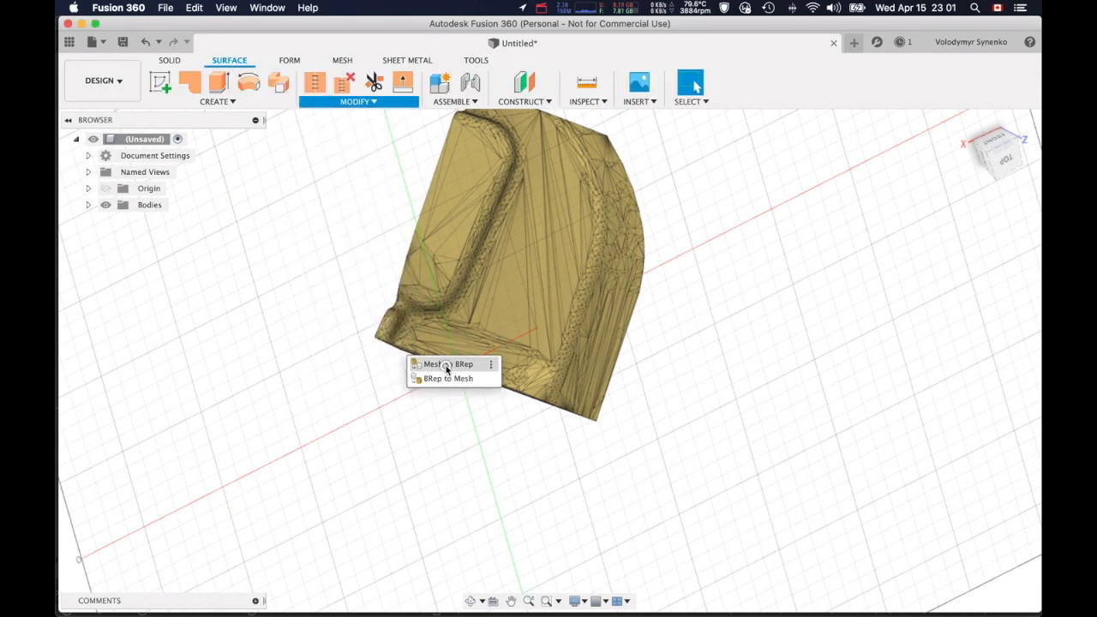
left_click(466, 289)
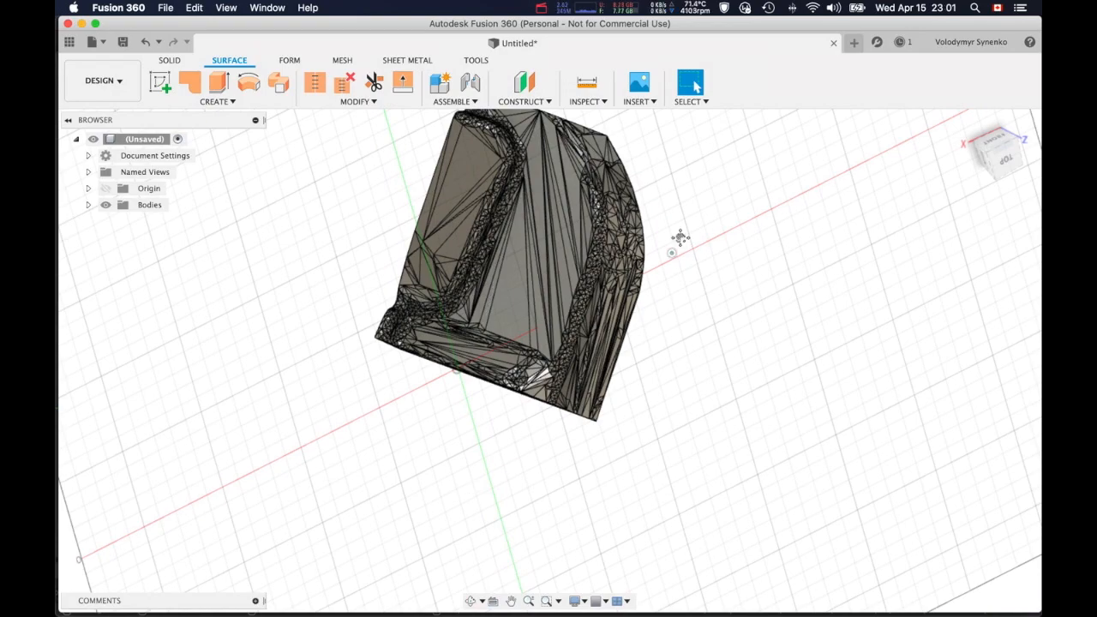
Examine the converted body's faceted faces from several sides and up close along the curved rim and recess edges.
middle_click_drag(679, 237, 555, 477, "shift")
middle_click_drag(468, 377, 748, 422, "shift")
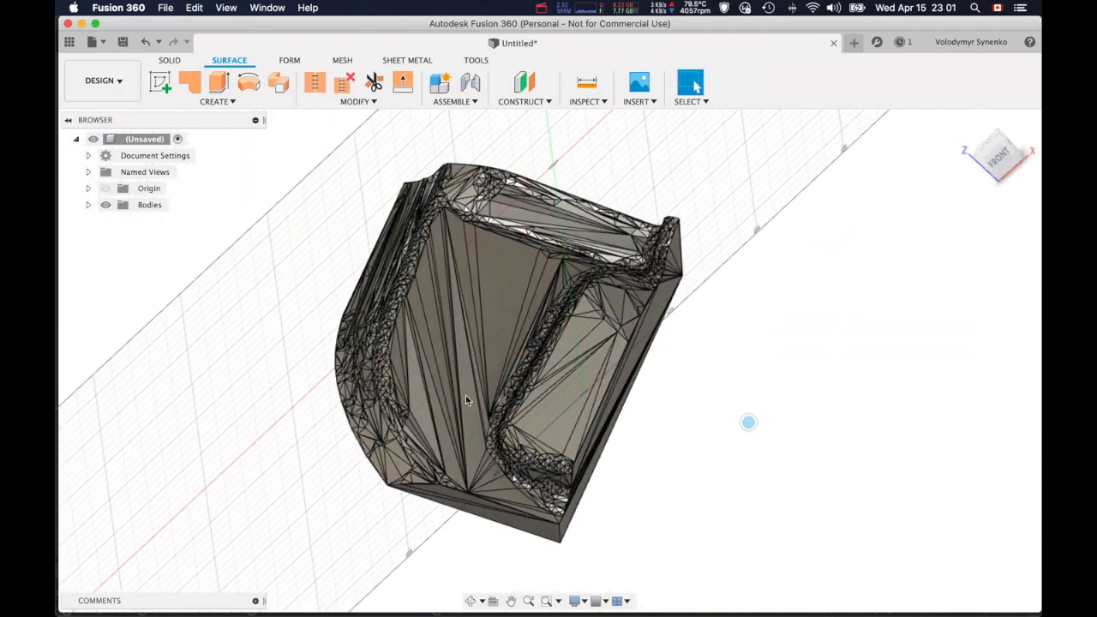
middle_click_drag(467, 400, 438, 386, "shift")
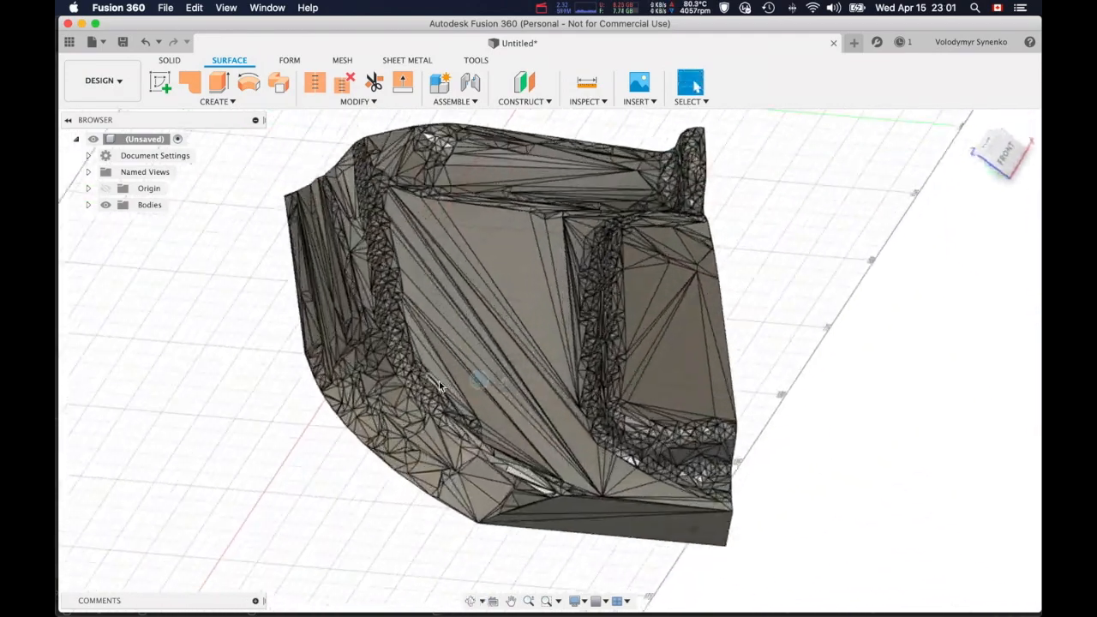
scroll(420, 429, "up", 5)
middle_click_drag(493, 463, 658, 388, "shift")
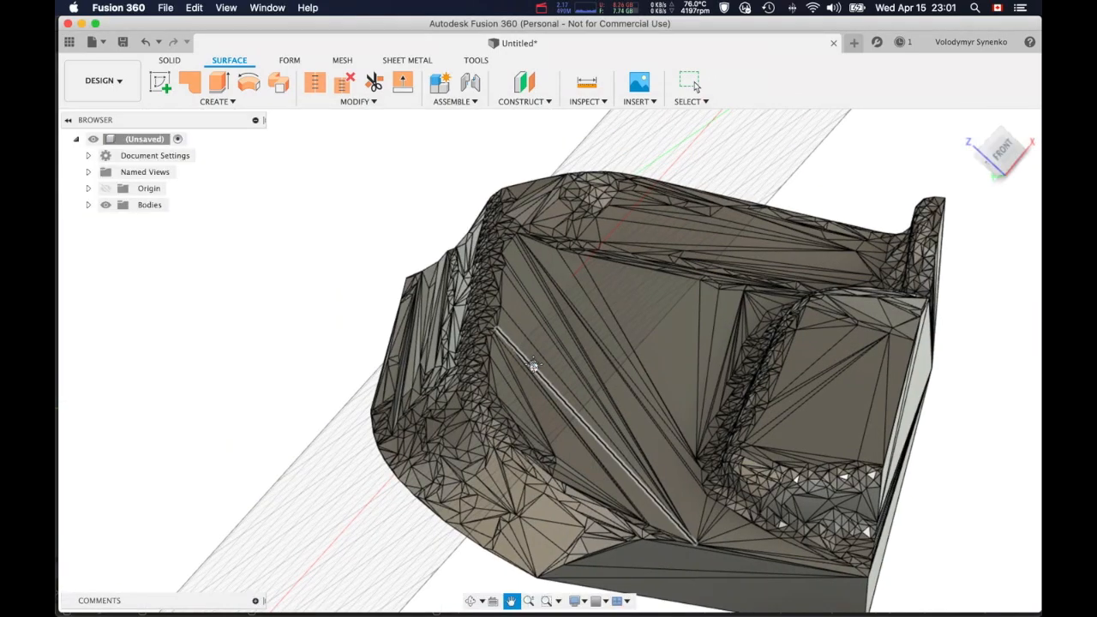
middle_click_drag(549, 360, 557, 377, "shift")
middle_click_drag(485, 428, 427, 294, "shift")
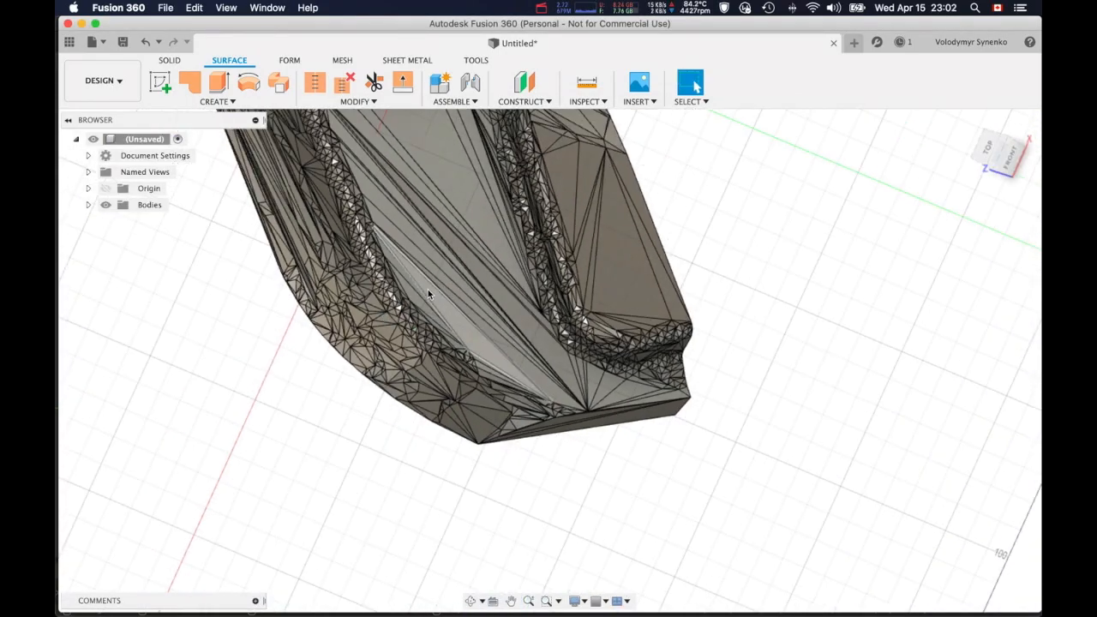
scroll(430, 293, "up", 5)
scroll(430, 294, "down", 6)
middle_click_drag(432, 223, 465, 341)
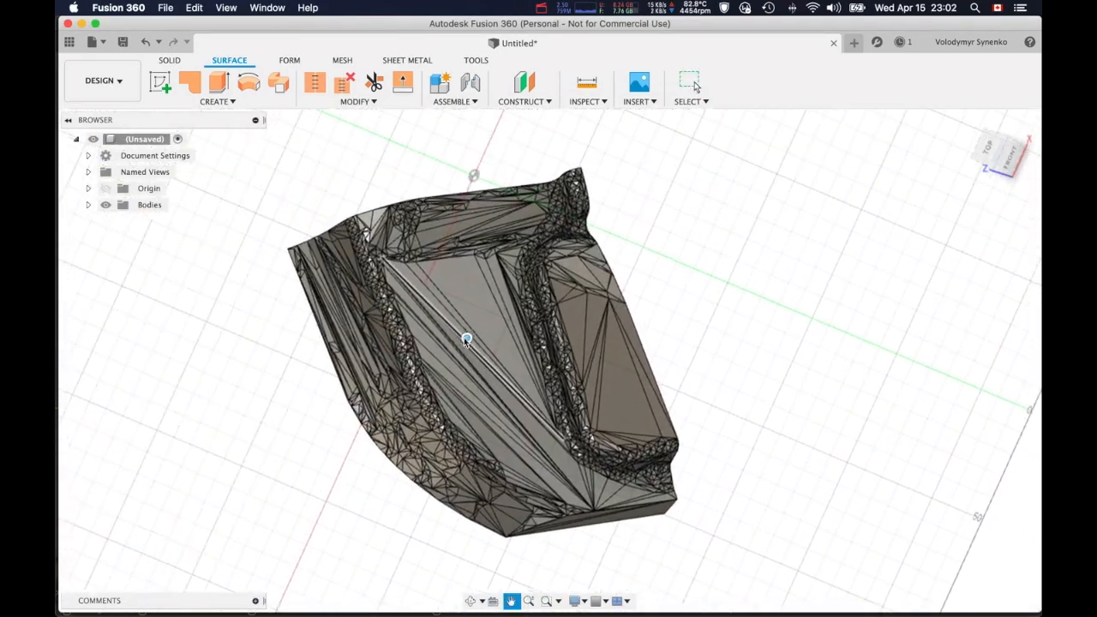
scroll(465, 340, "up", 5)
scroll(455, 430, "down", 6)
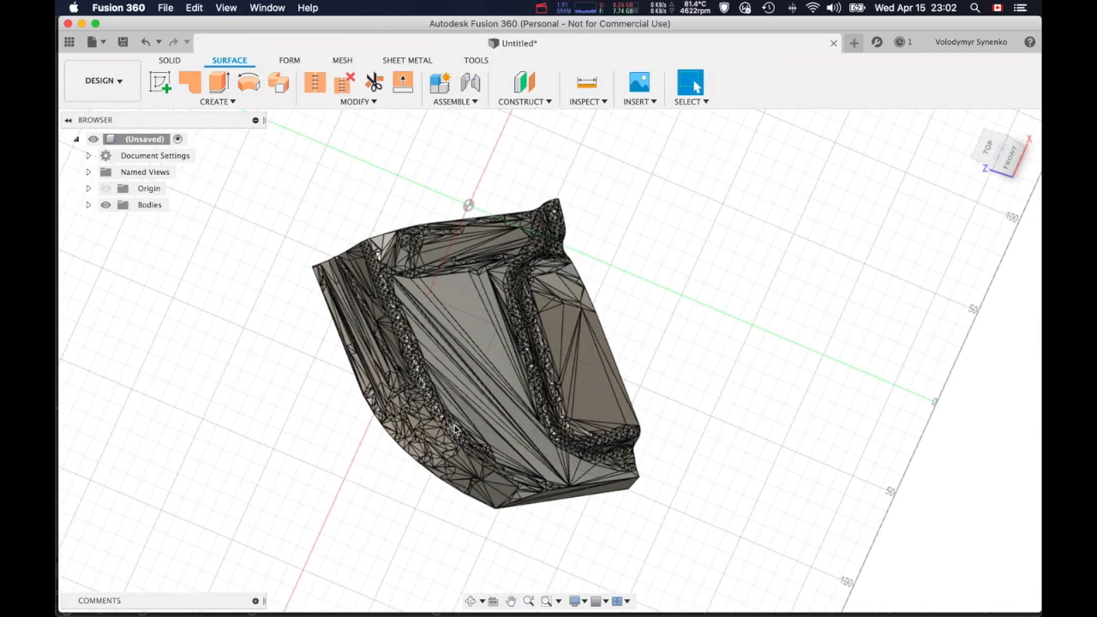
scroll(455, 430, "up", 5)
mouse_move(455, 430)
middle_mouse_down("shift")
mouse_move(457, 382)
mouse_move(475, 427)
middle_mouse_up("shift")
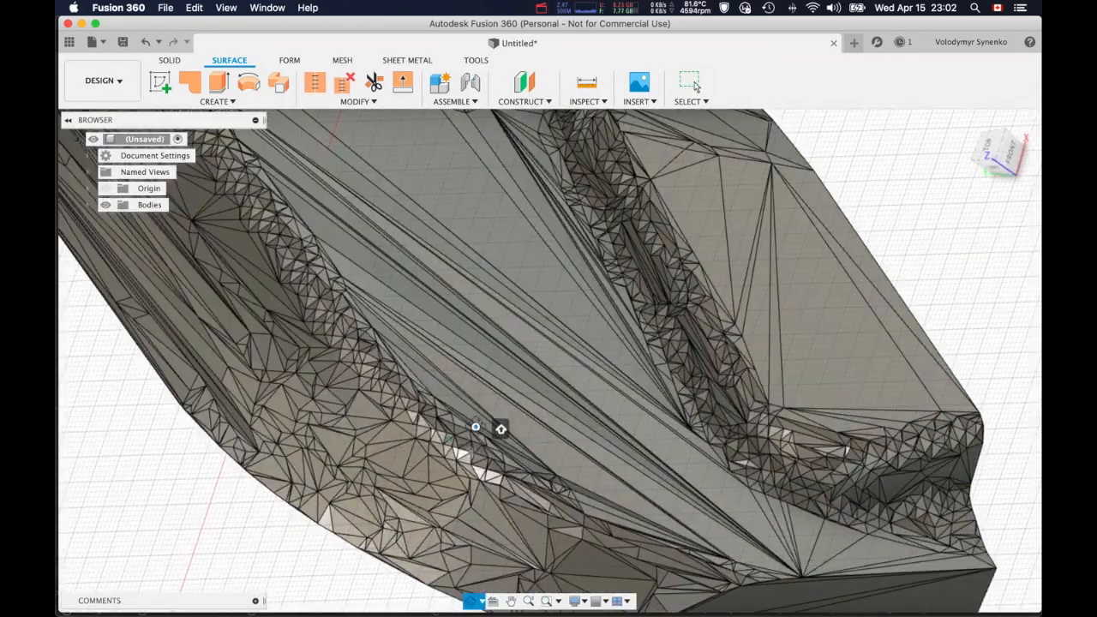
scroll(475, 427, "down", 3)
scroll(479, 427, "down", 3)
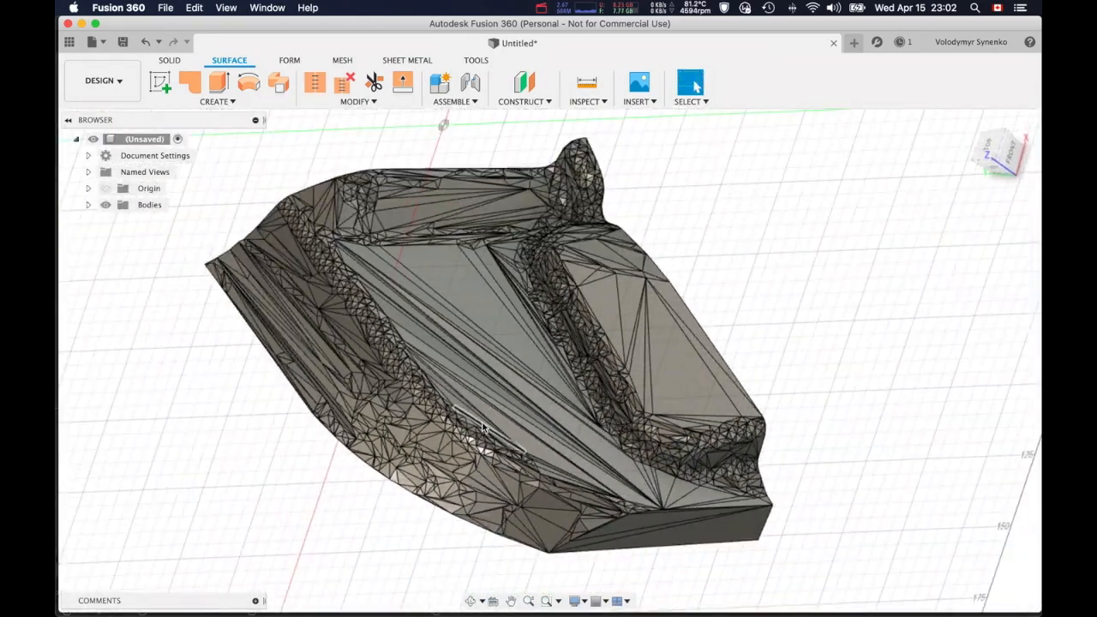
middle_click_drag(531, 415, 412, 294, "shift")
Turn Capture Design History back on for the unsaved design.
right_click(156, 142)
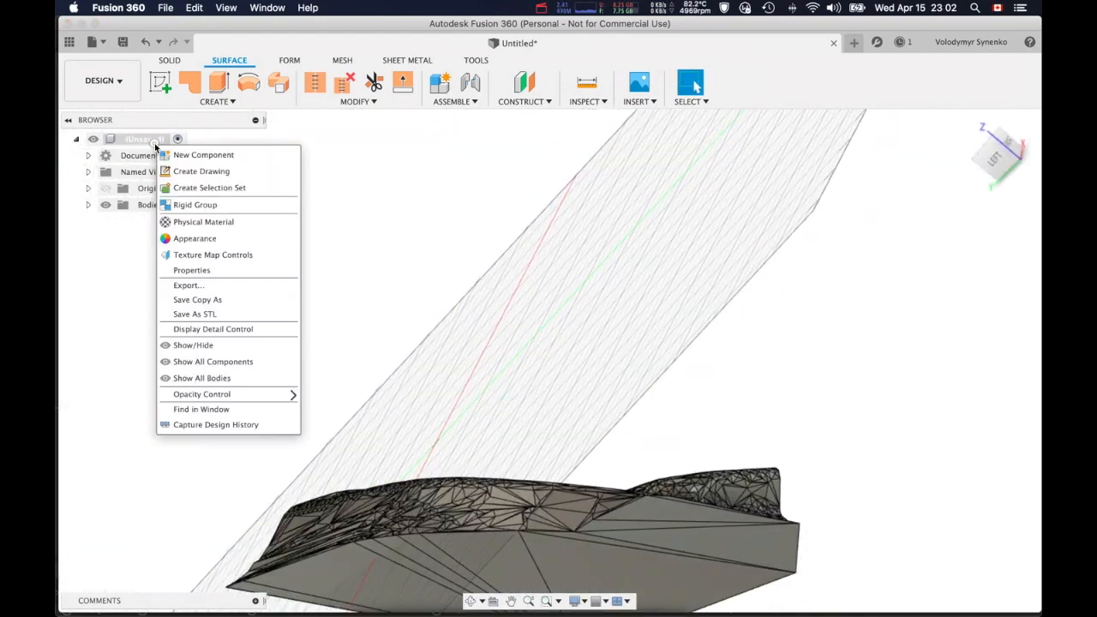
left_click(197, 424)
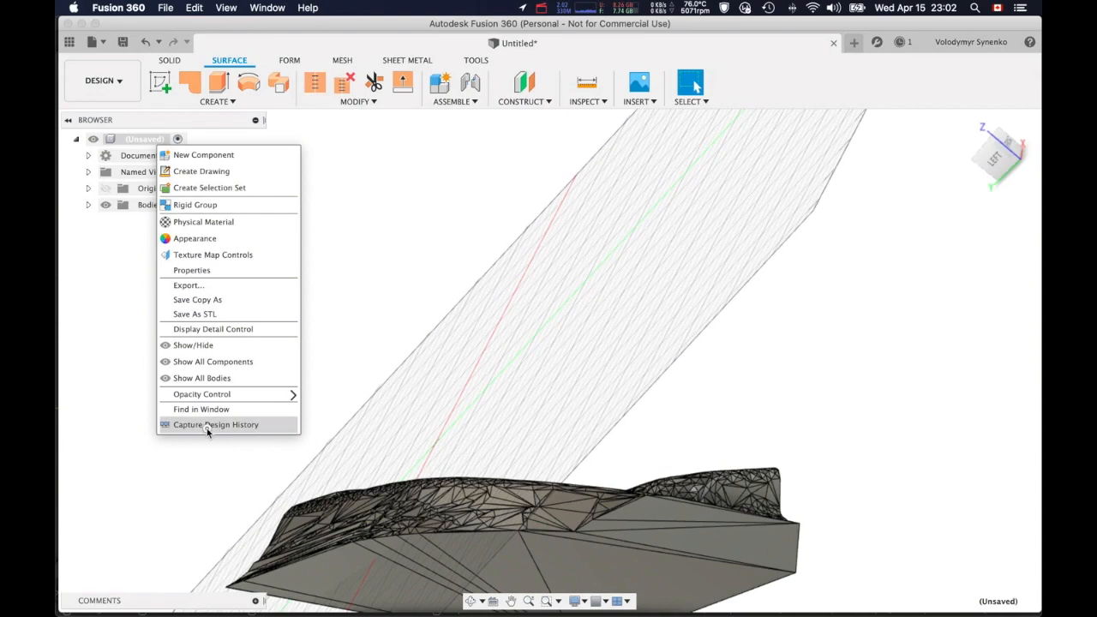
middle_click_drag(635, 341, 568, 361, "shift")
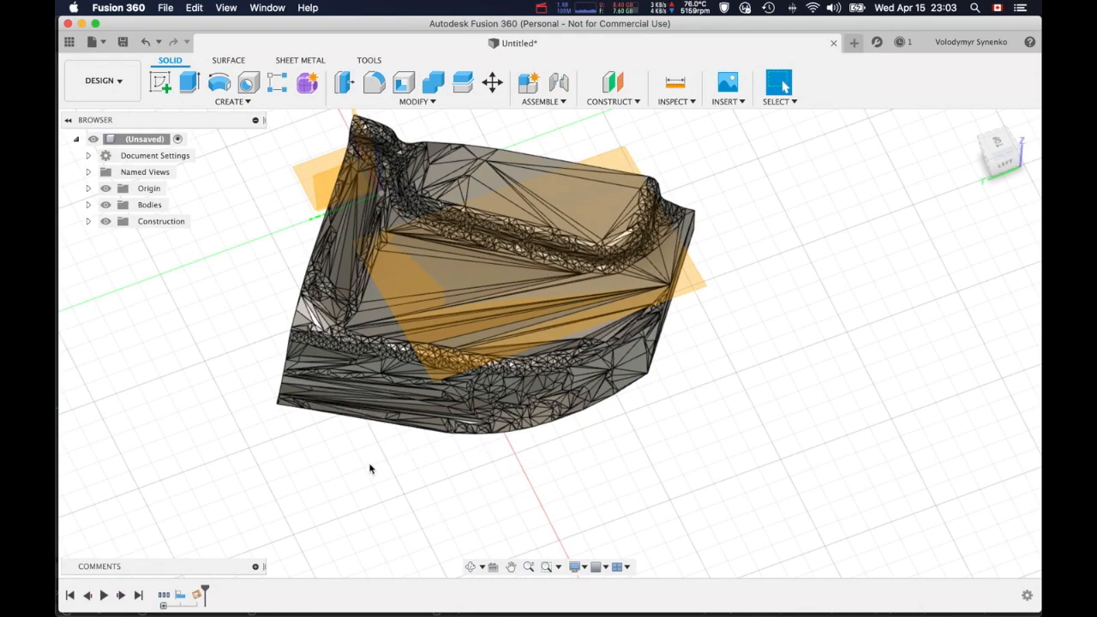
Select the solid body for Move/Copy and enable Create Copy so a duplicate is moved.
middle_click_drag(257, 396, 557, 426, "shift")
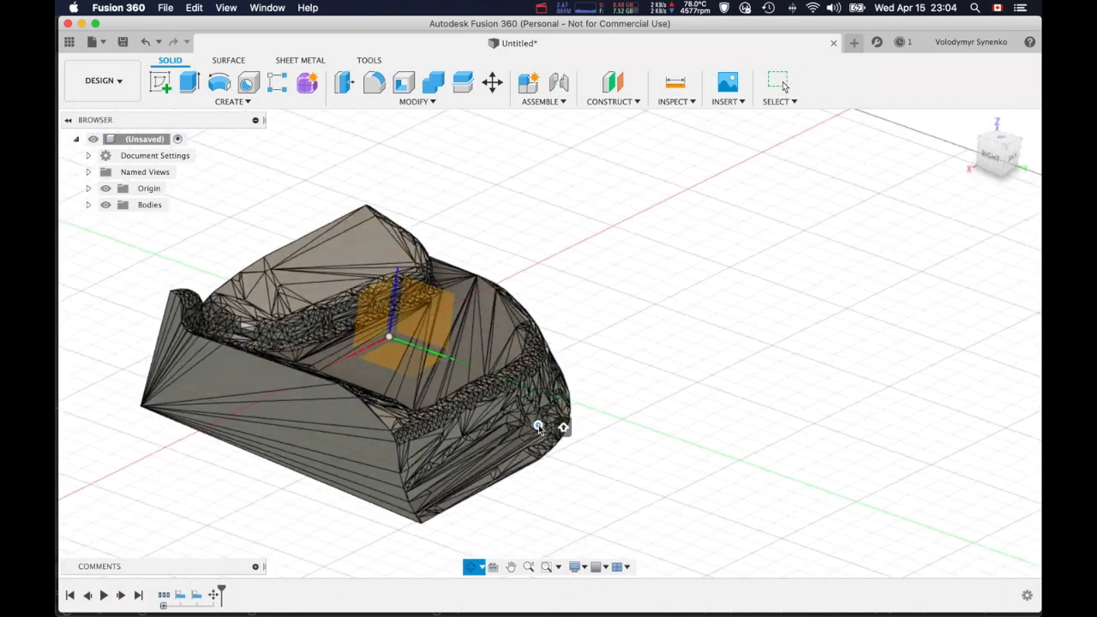
scroll(588, 370, "up", 3)
scroll(549, 398, "down", 3)
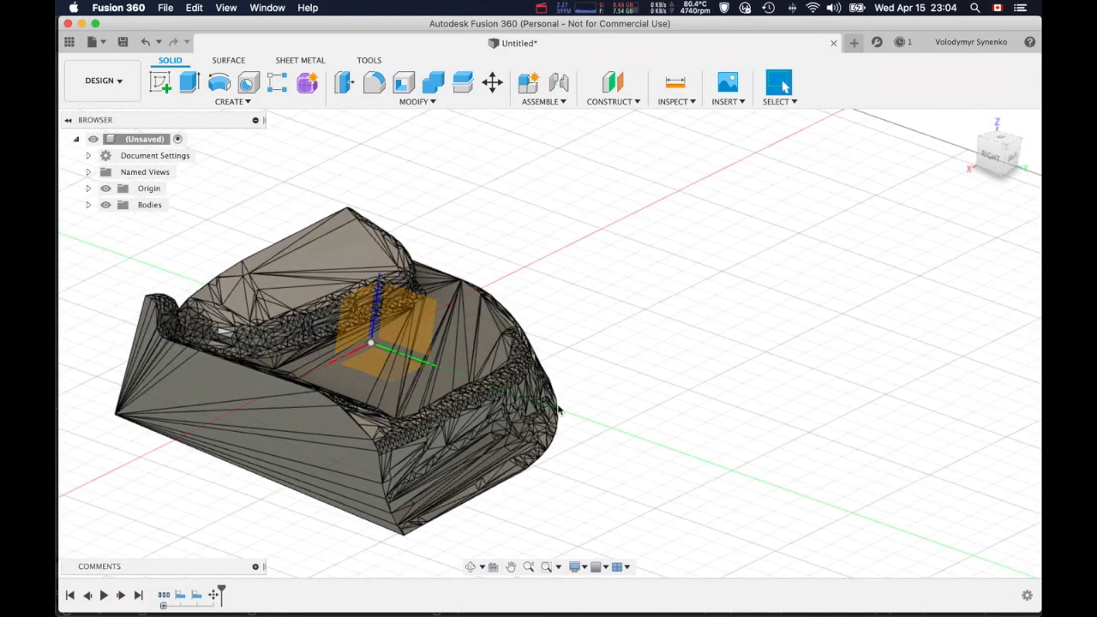
left_click(492, 81)
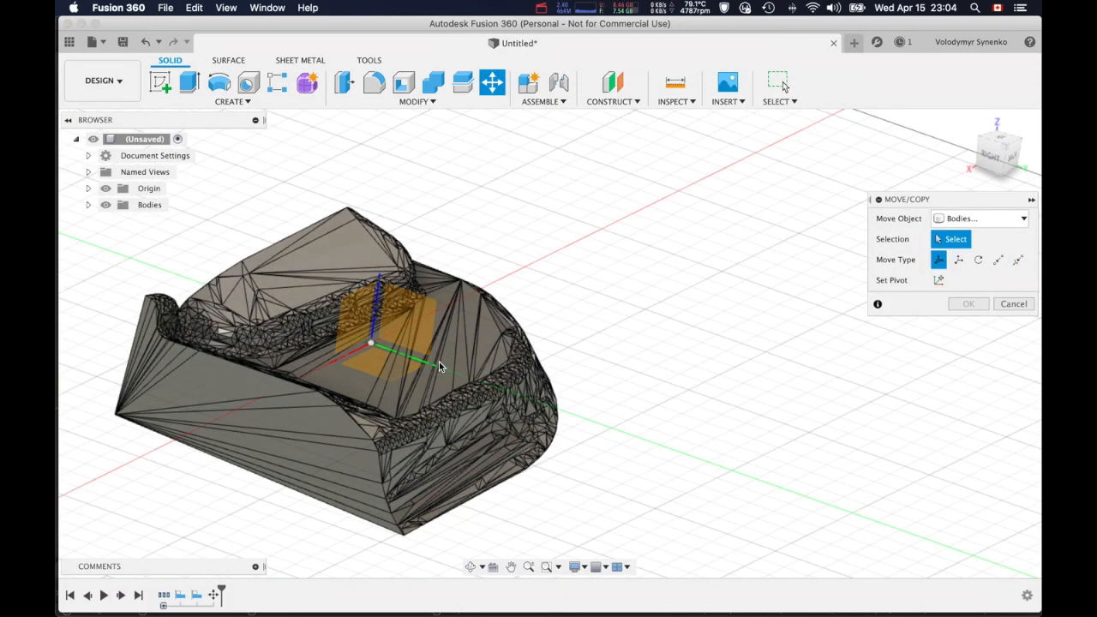
left_click(442, 368)
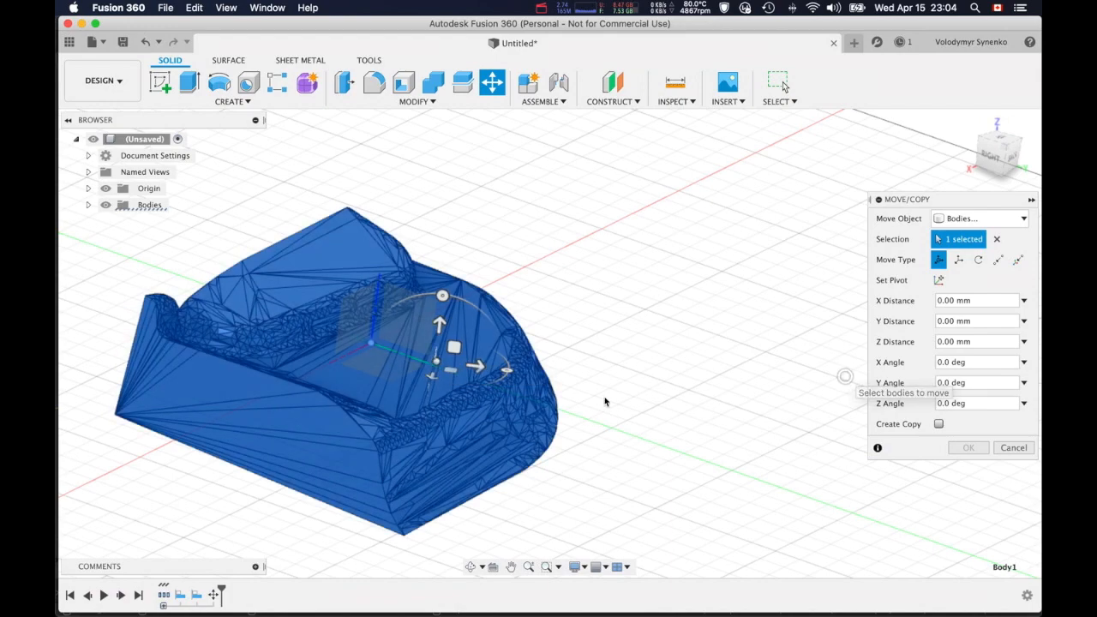
left_click(363, 382)
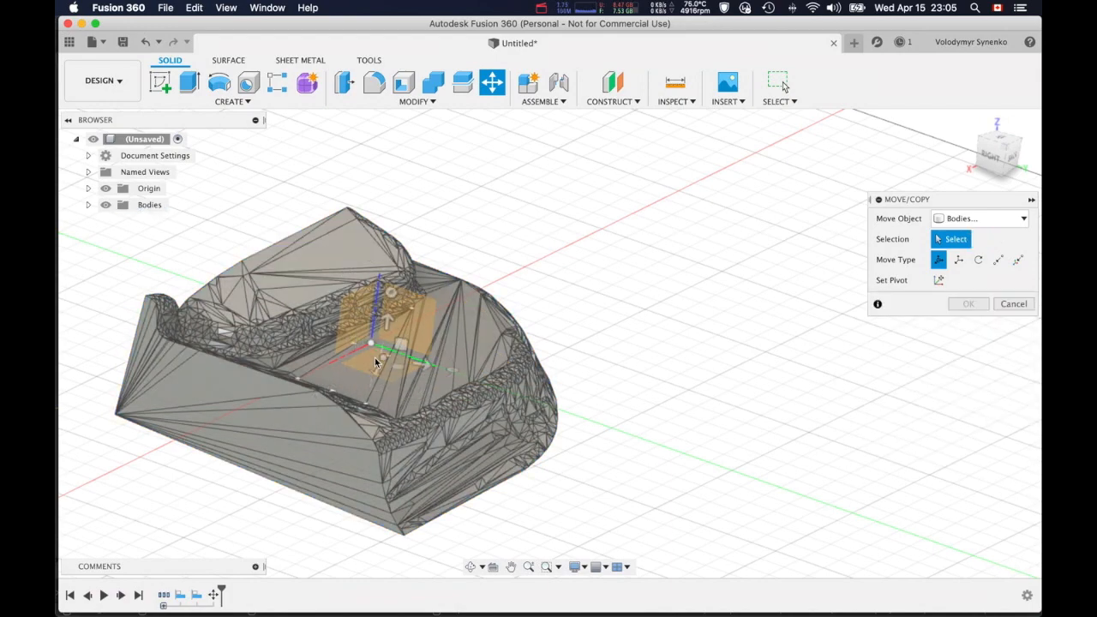
left_click(353, 376)
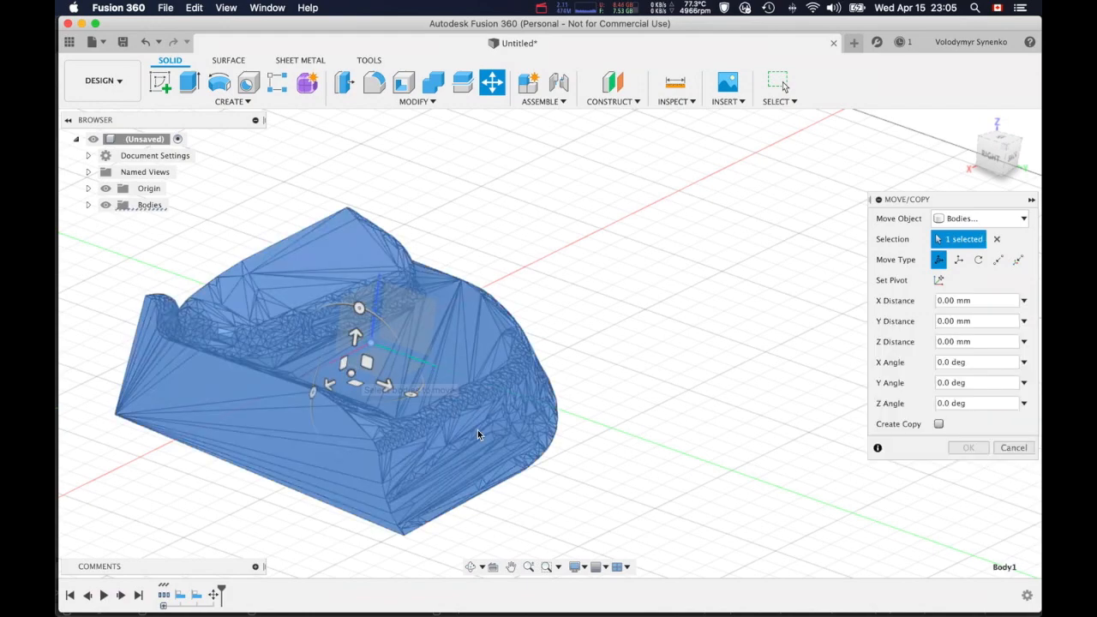
middle_click_drag(355, 377, 491, 485, "shift")
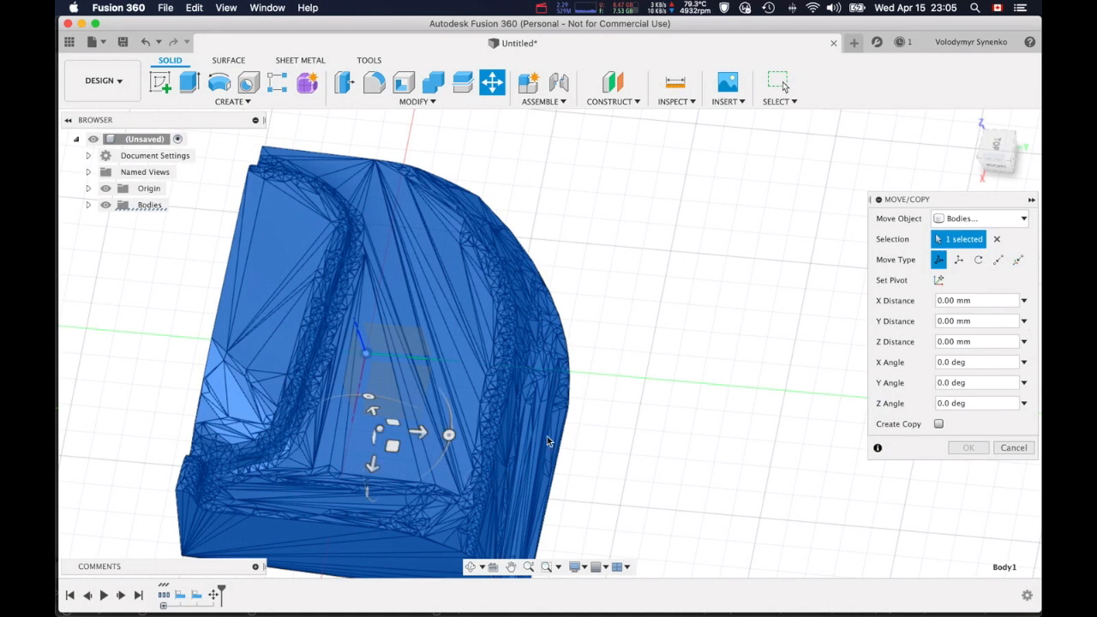
left_click(939, 423)
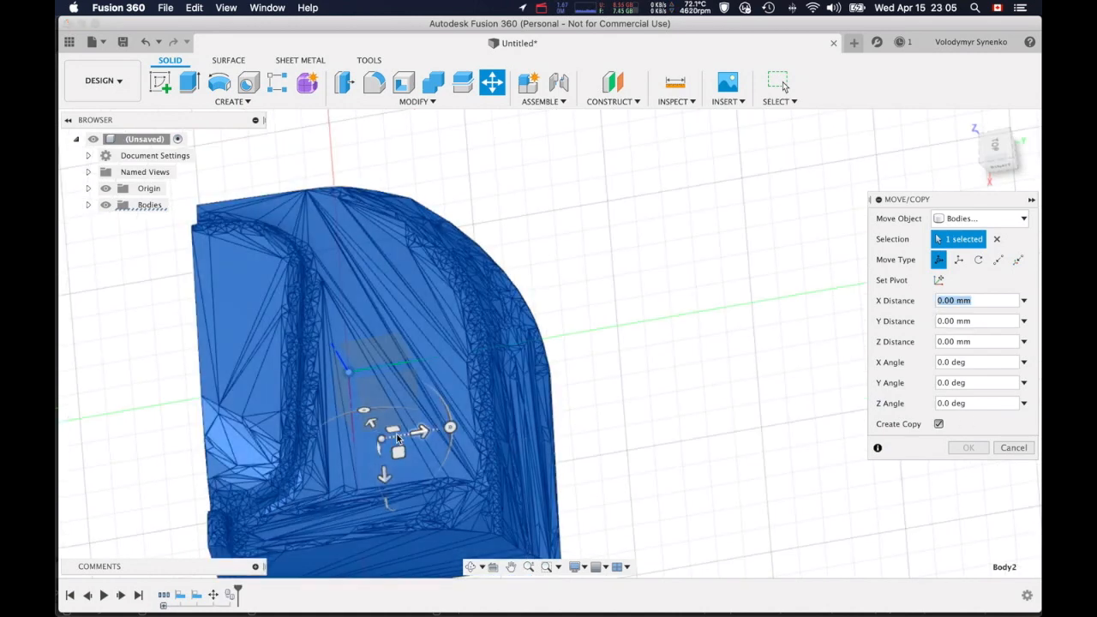
Offset the copied body 7 mm along Y and 7 mm along Z, and shift it along X too.
left_click(420, 431)
type("10")
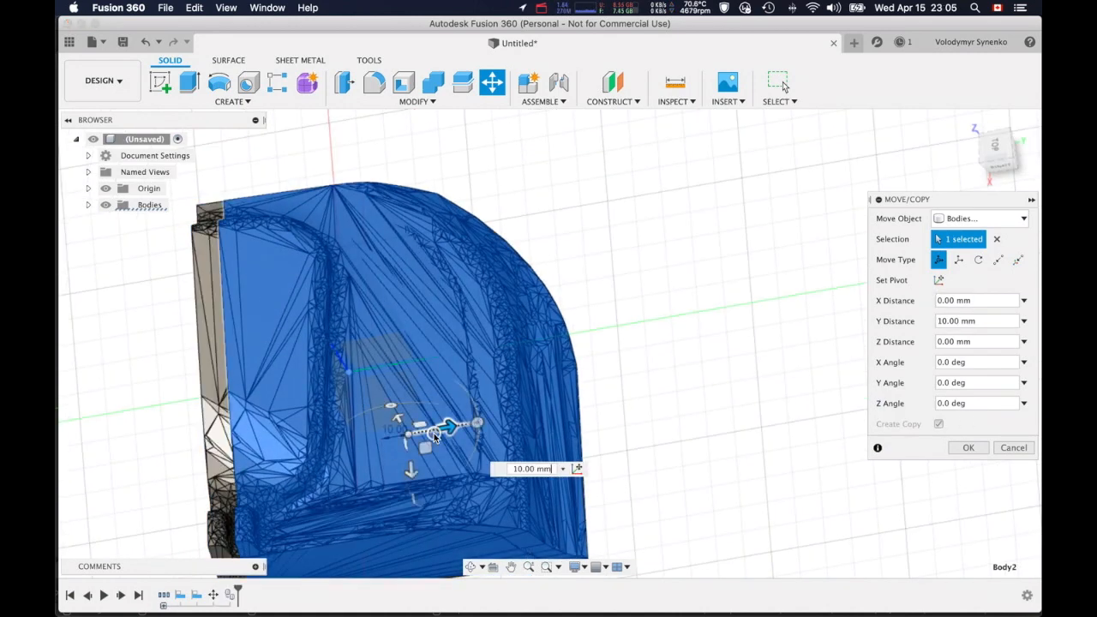
key("super+a")
type("7")
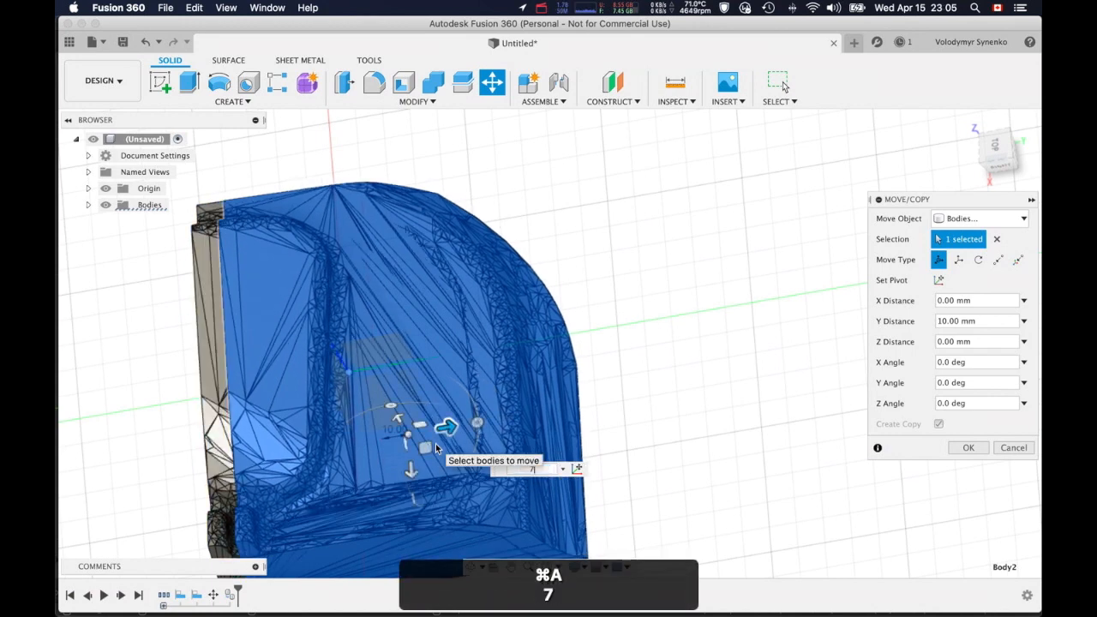
left_click_drag(399, 418, 371, 376)
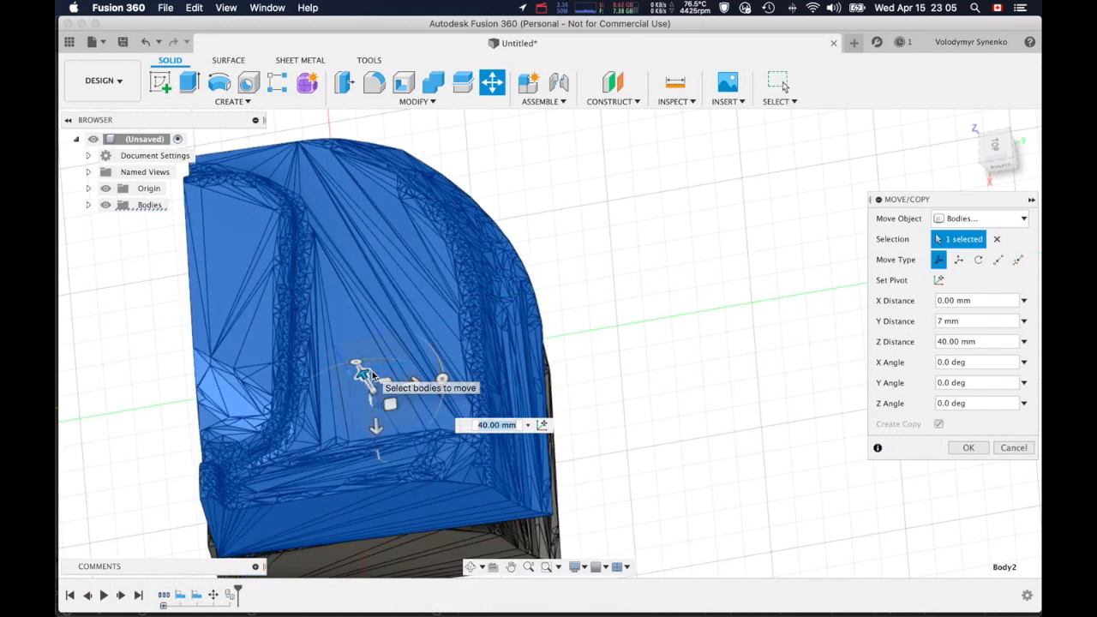
type("7")
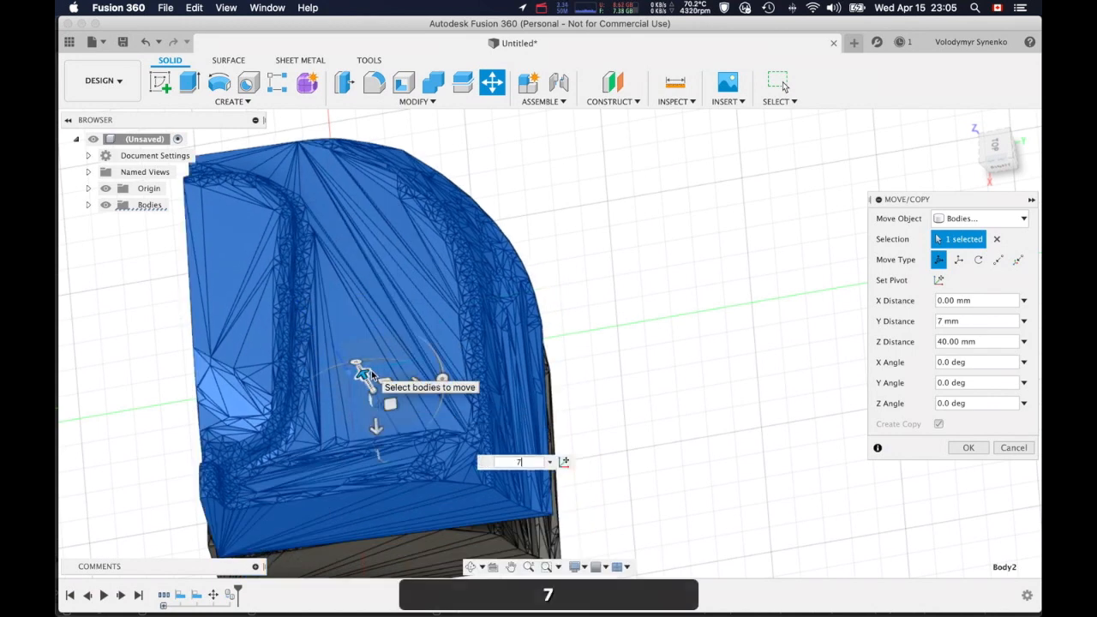
left_click(328, 447)
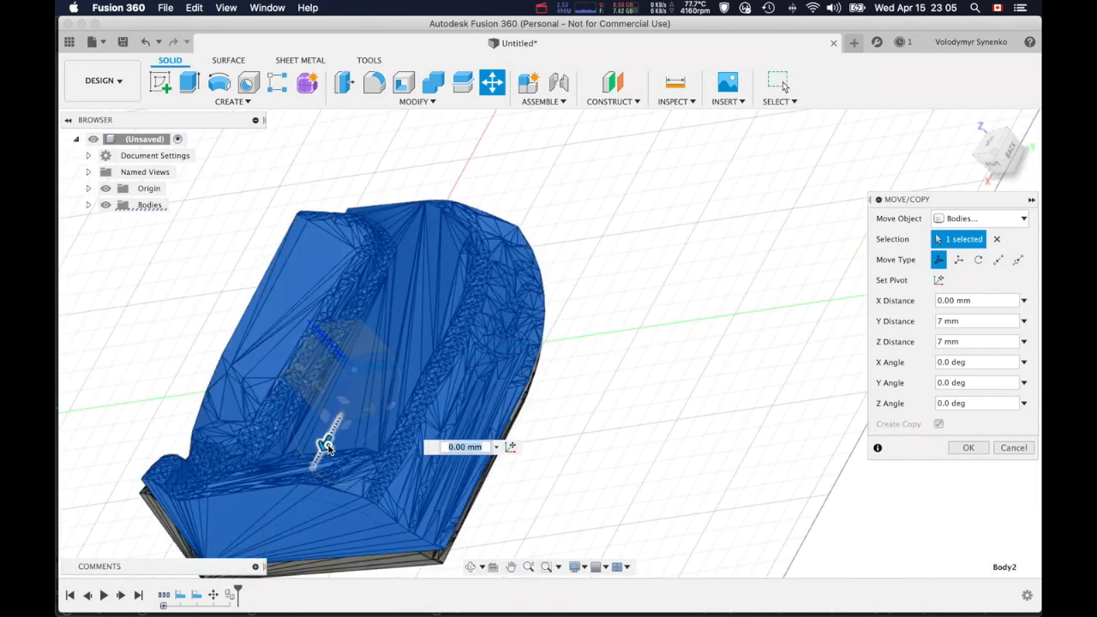
mouse_move(340, 428)
left_mouse_down()
mouse_move(351, 415)
mouse_move(344, 429)
left_mouse_up()
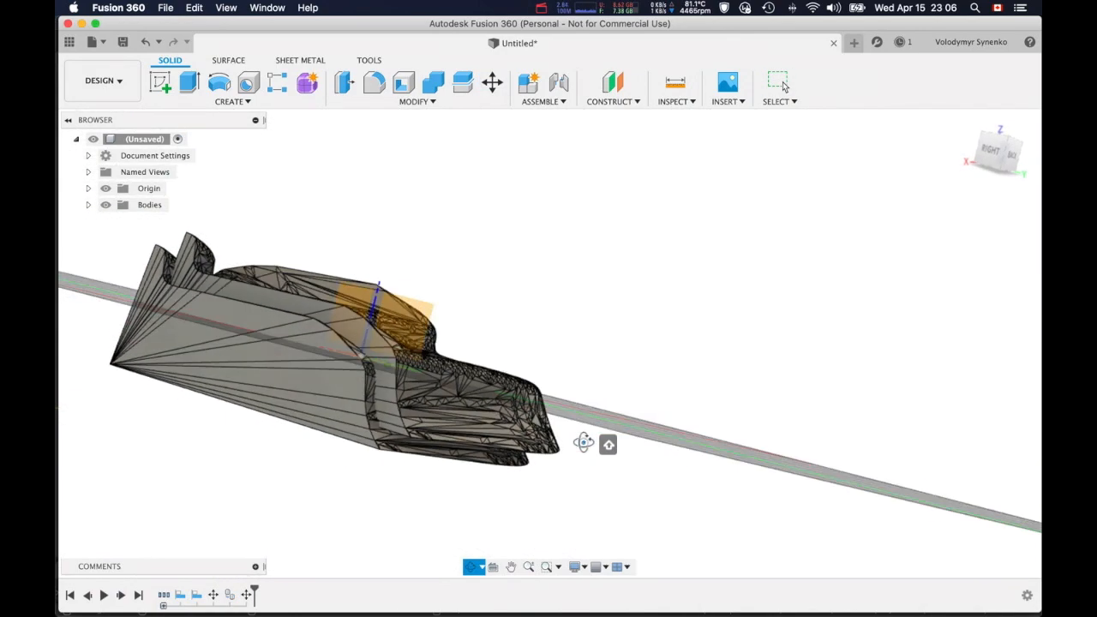
Cut the original body out of the raised copy with Combine, keeping the tool body.
middle_click_drag(580, 441, 613, 458, "shift")
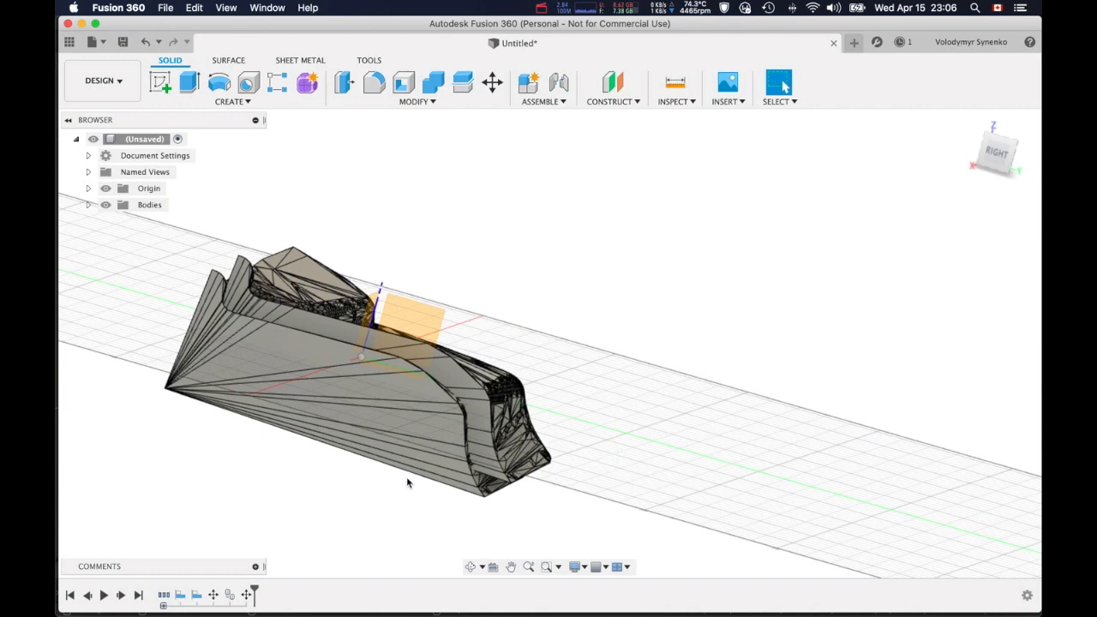
left_click(357, 388)
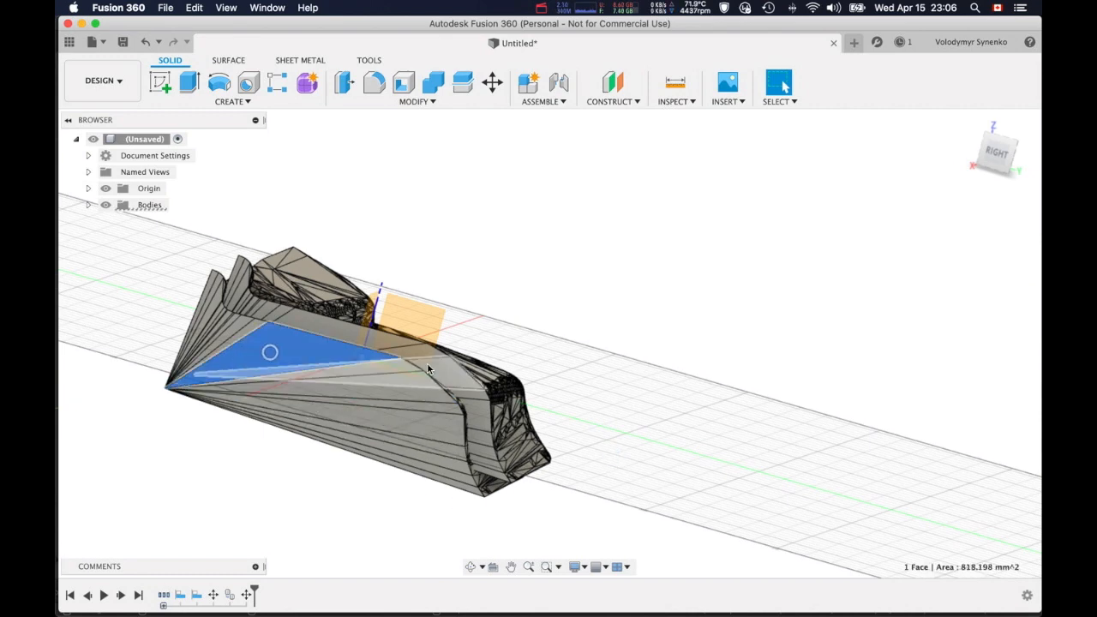
left_click(434, 82)
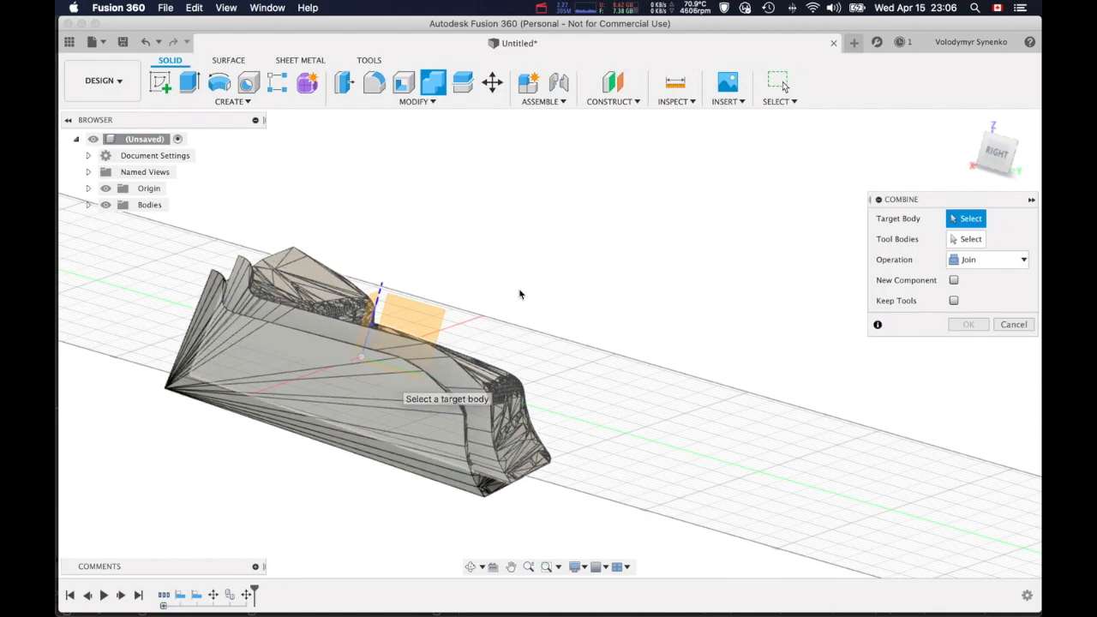
middle_click_drag(570, 233, 578, 257, "shift")
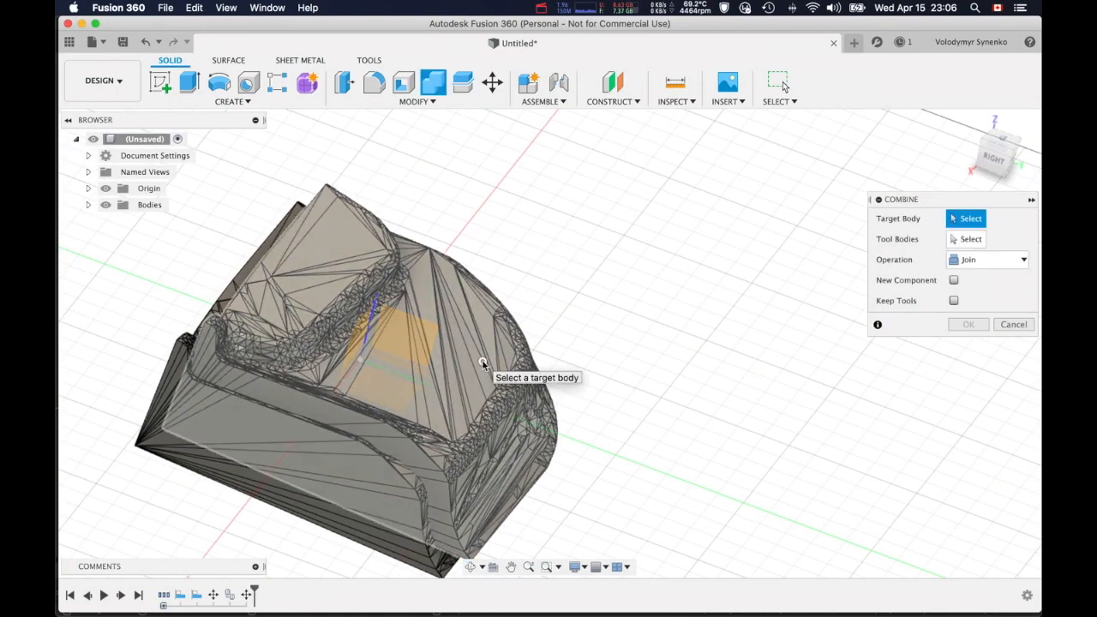
left_click(483, 364)
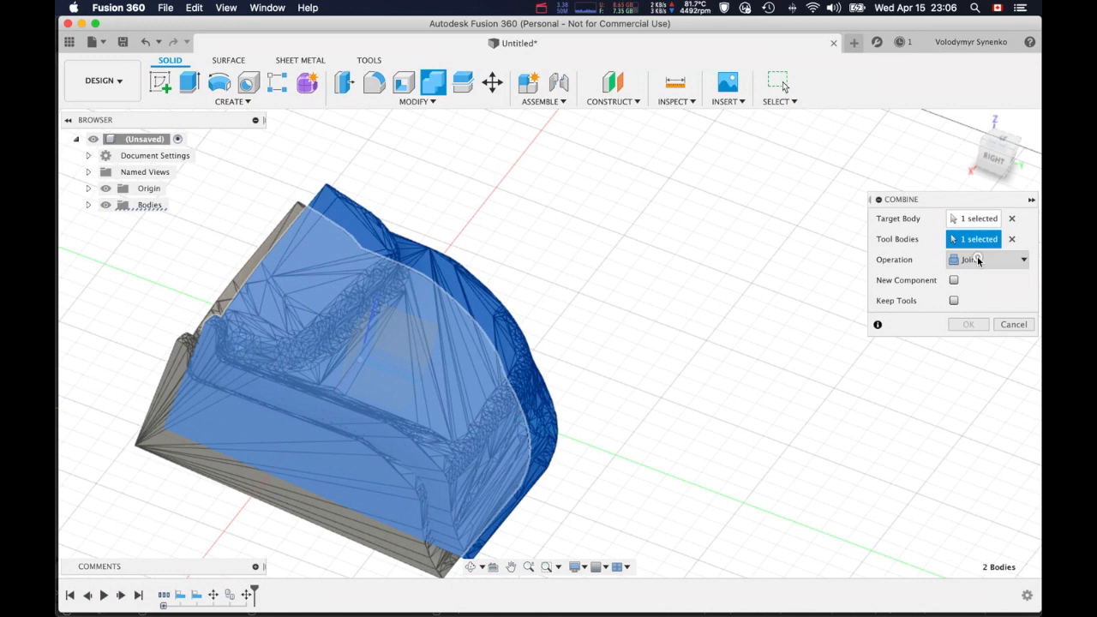
left_click(985, 258)
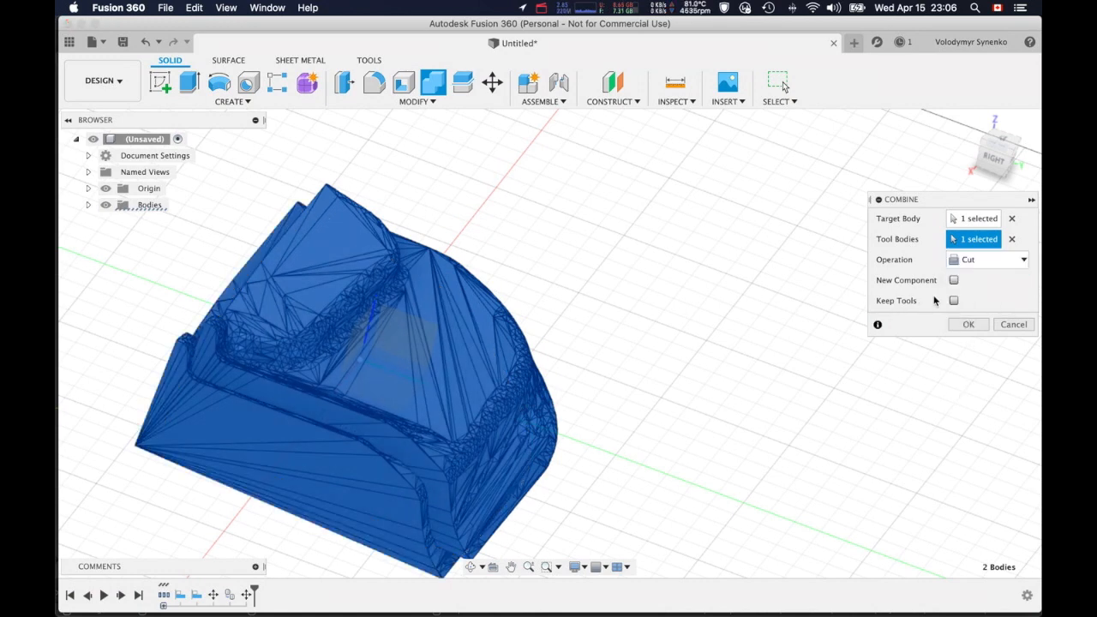
left_click(954, 302)
left_click(968, 324)
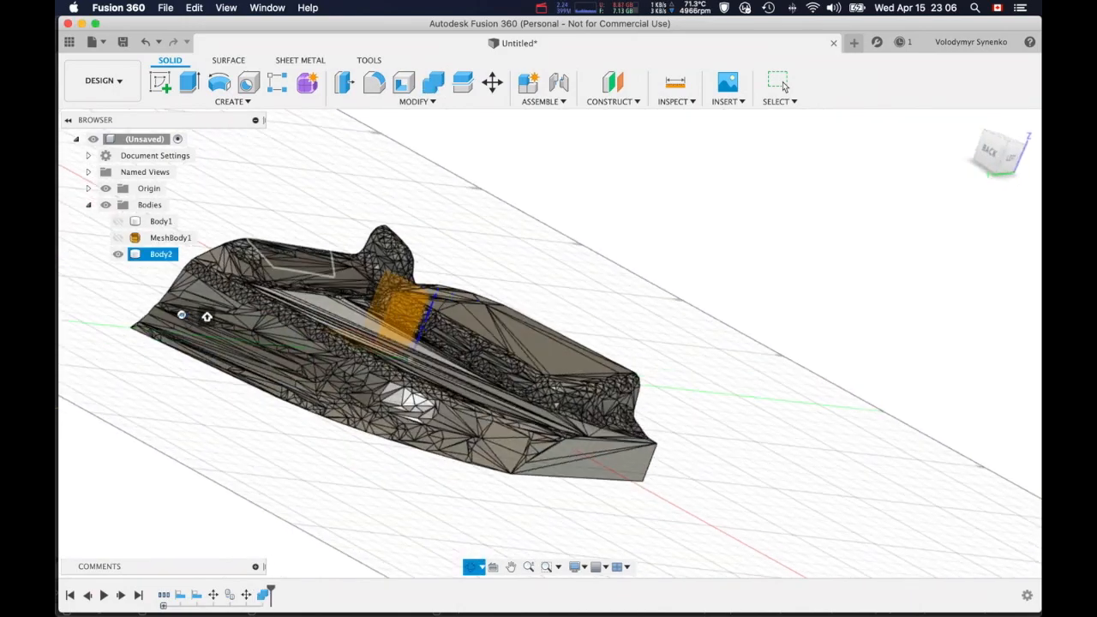
Sketch a fit point spline along the curved outer rim of the shell body.
middle_click_drag(179, 314, 229, 391, "shift")
middle_click_drag(471, 457, 640, 396, "shift")
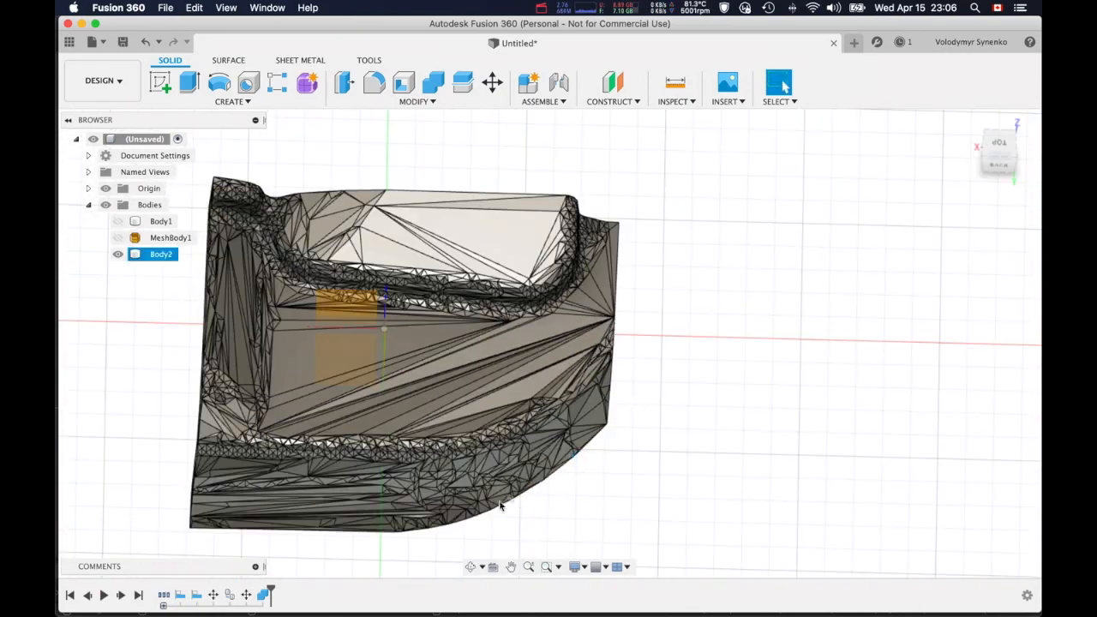
middle_click_drag(507, 463, 508, 465, "shift")
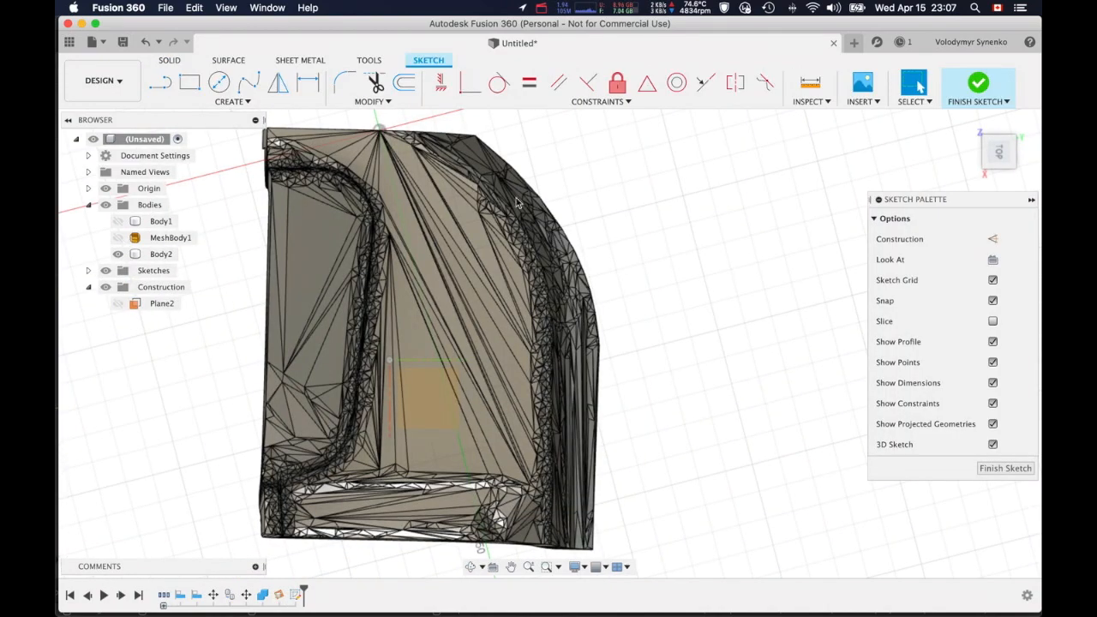
left_click(247, 82)
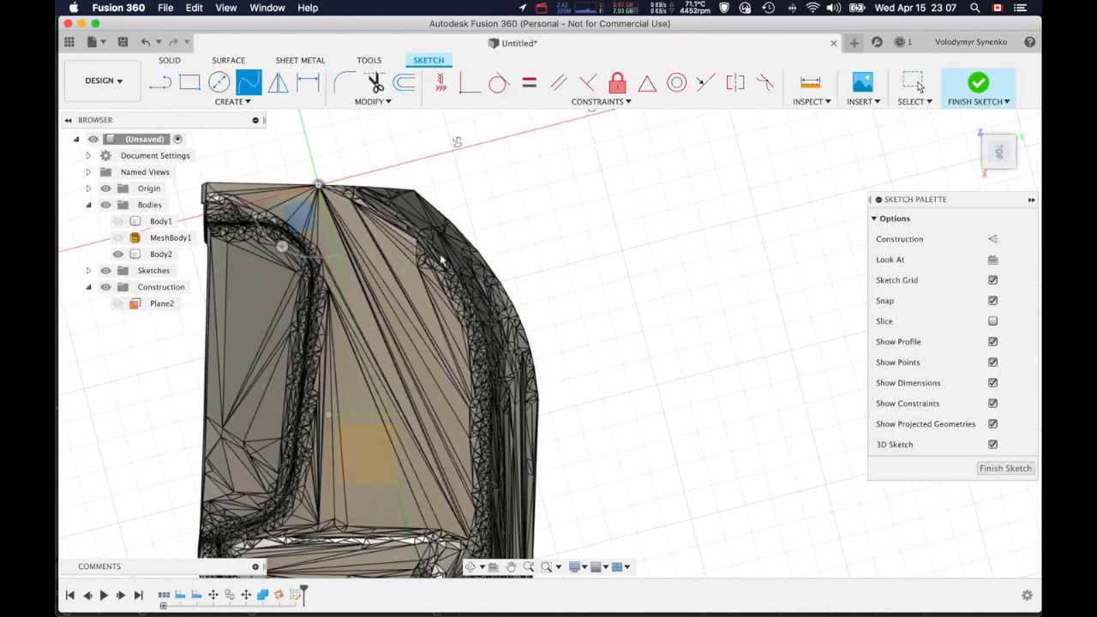
left_click(477, 276)
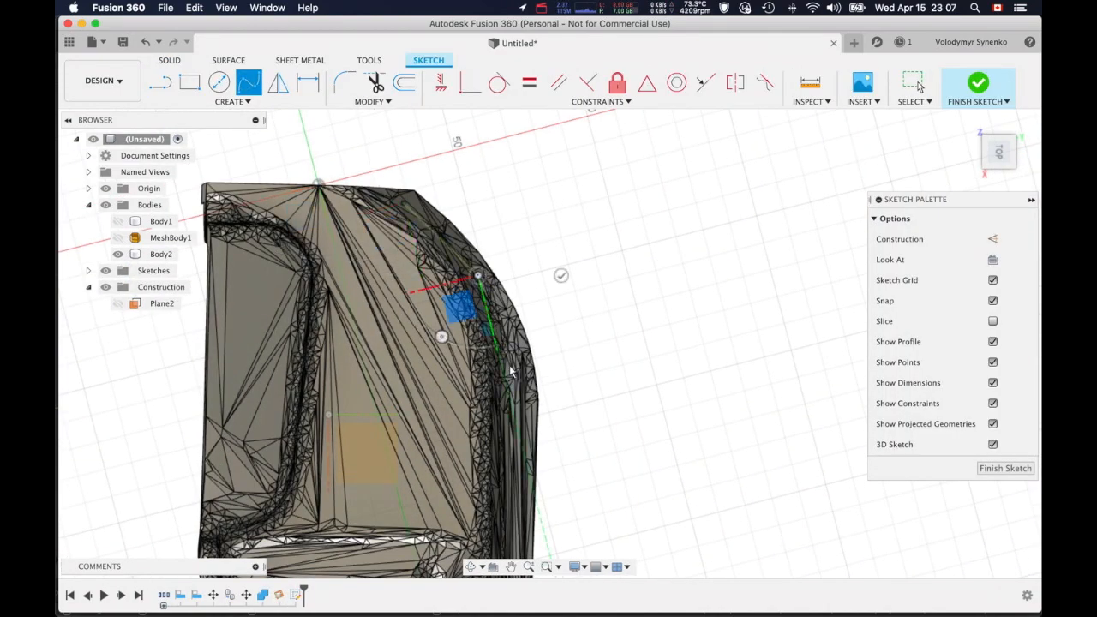
left_click(512, 404)
key("Return")
Offset the spline inward by about 17 mm, close both ends with rounded arcs, and finish the sketch.
left_click(490, 297)
left_click(404, 83)
left_click_drag(487, 301, 447, 318)
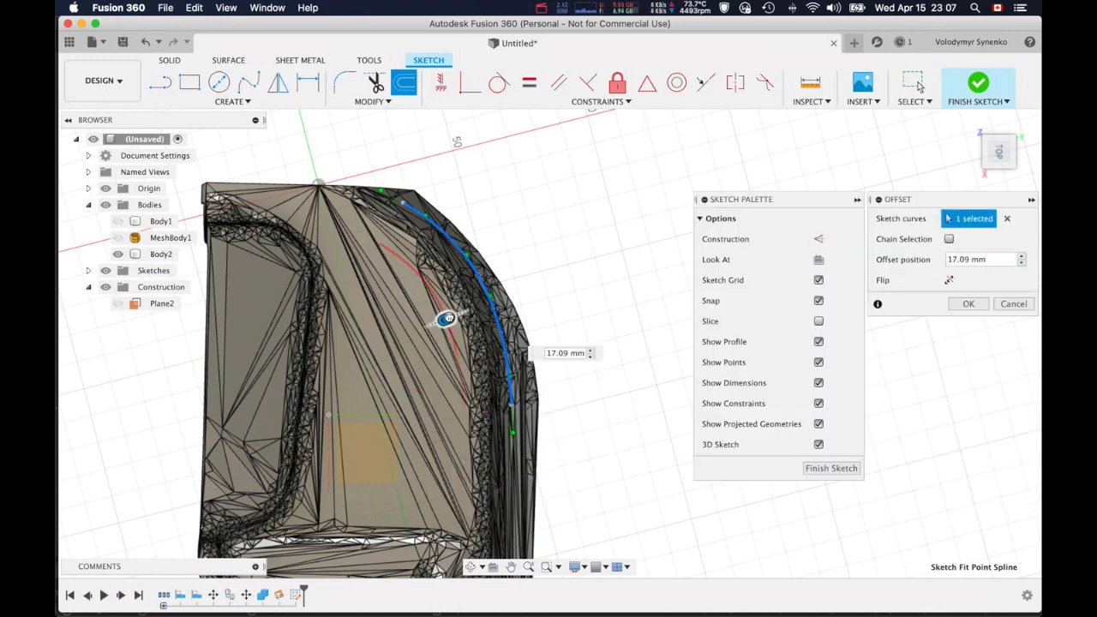
key("Return")
left_click(160, 88)
left_click_drag(379, 244, 403, 203)
left_click_drag(463, 408, 512, 404)
left_click(977, 84)
Extrude the curved slot profile by -170 mm through the shell body using the Intersect operation.
left_click(440, 268)
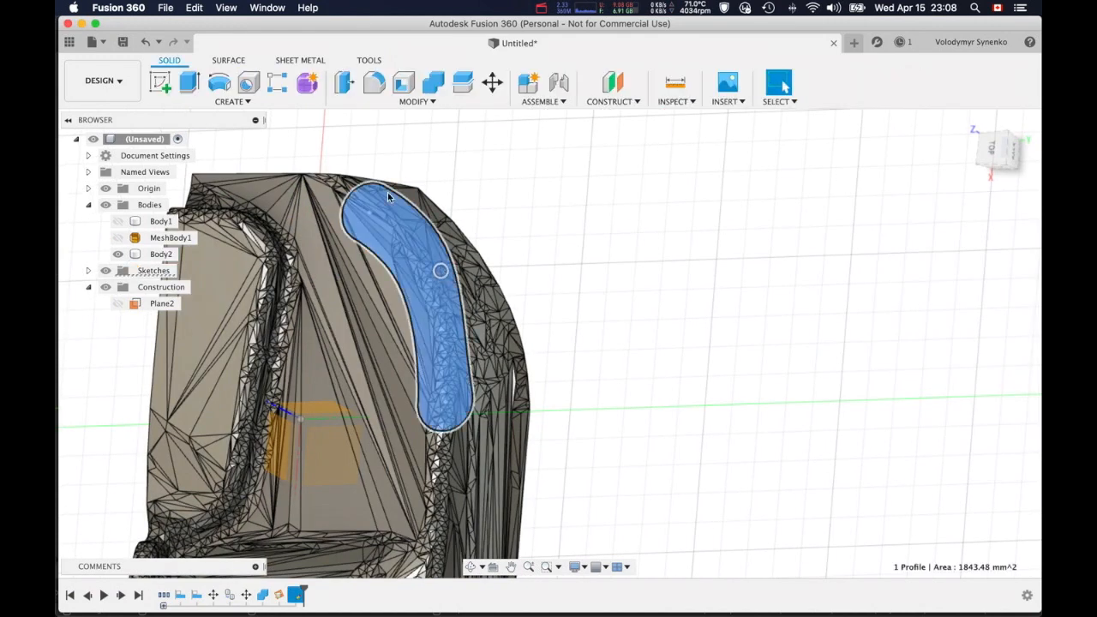
left_click(186, 82)
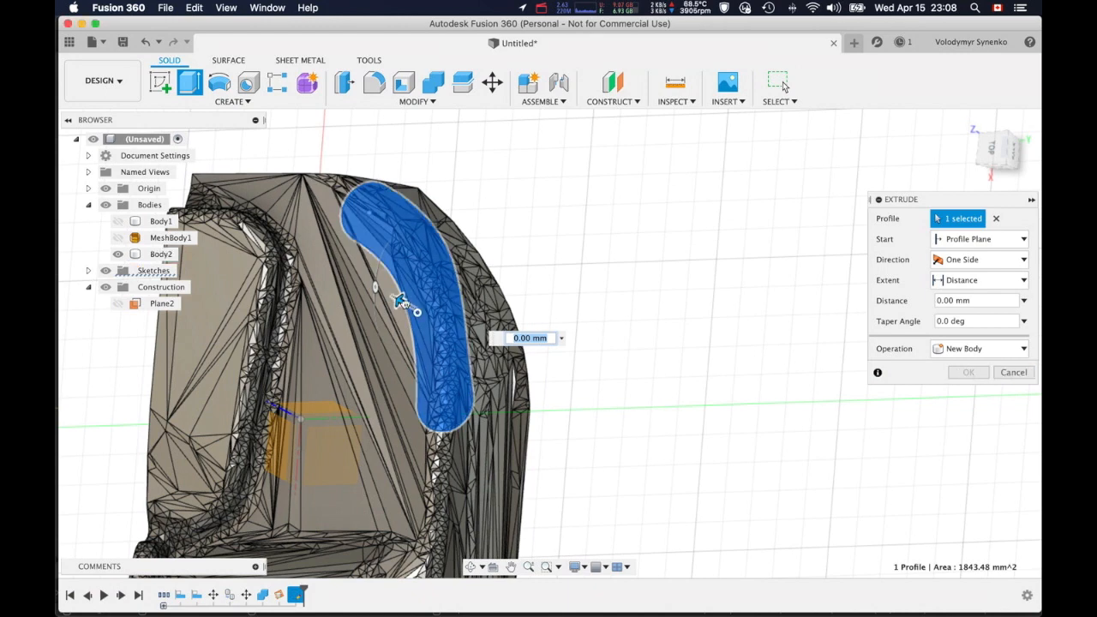
left_click_drag(605, 378, 573, 353)
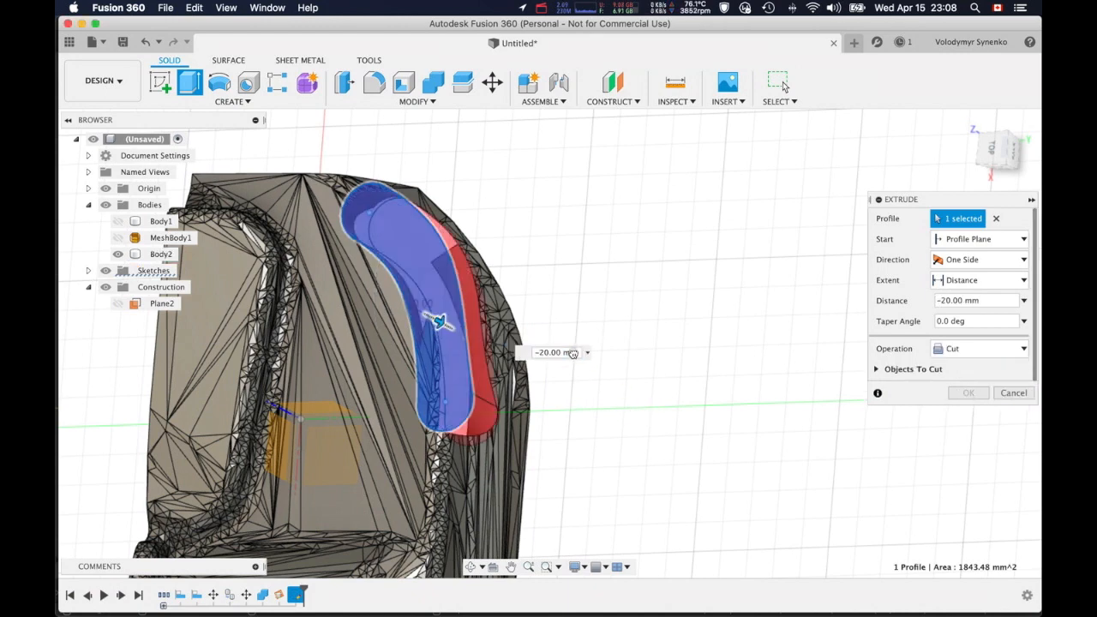
left_click_drag(624, 417, 640, 475)
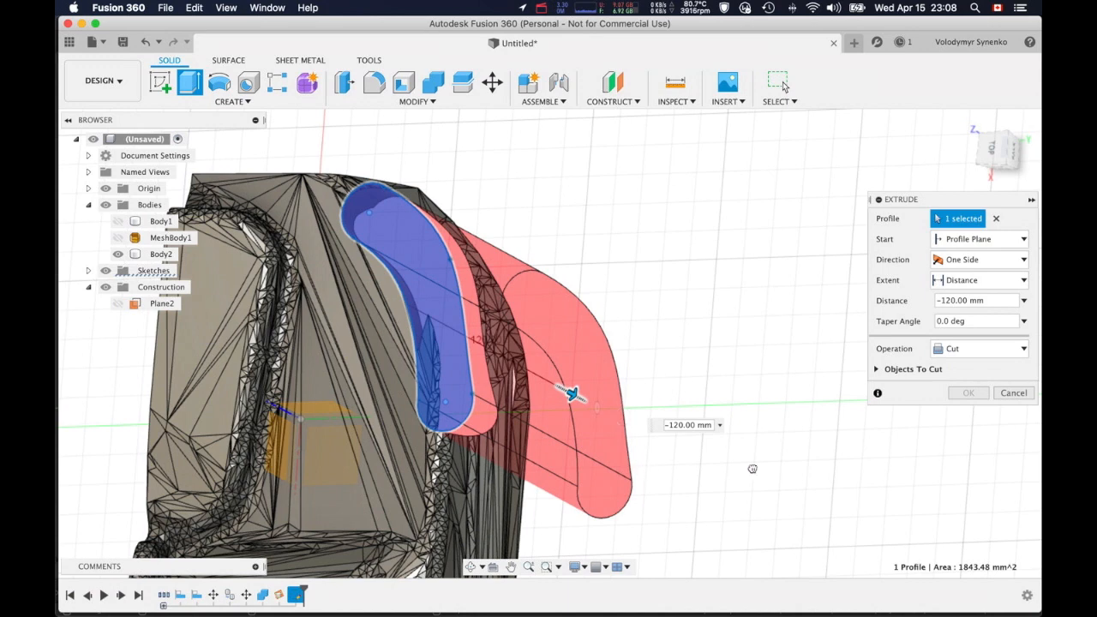
left_click(972, 349)
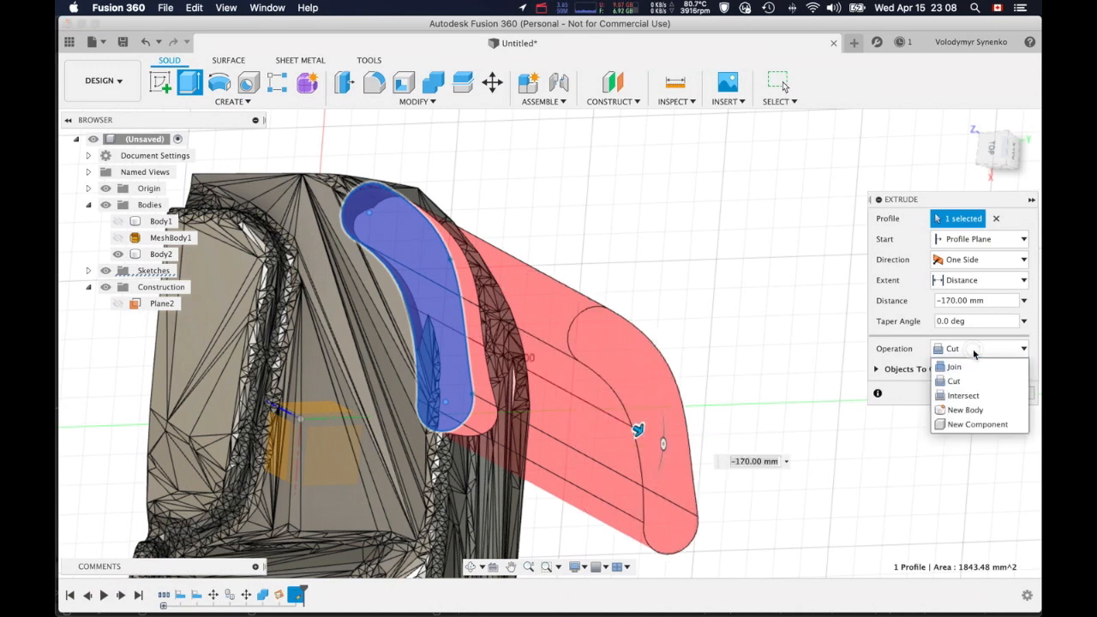
left_click(963, 395)
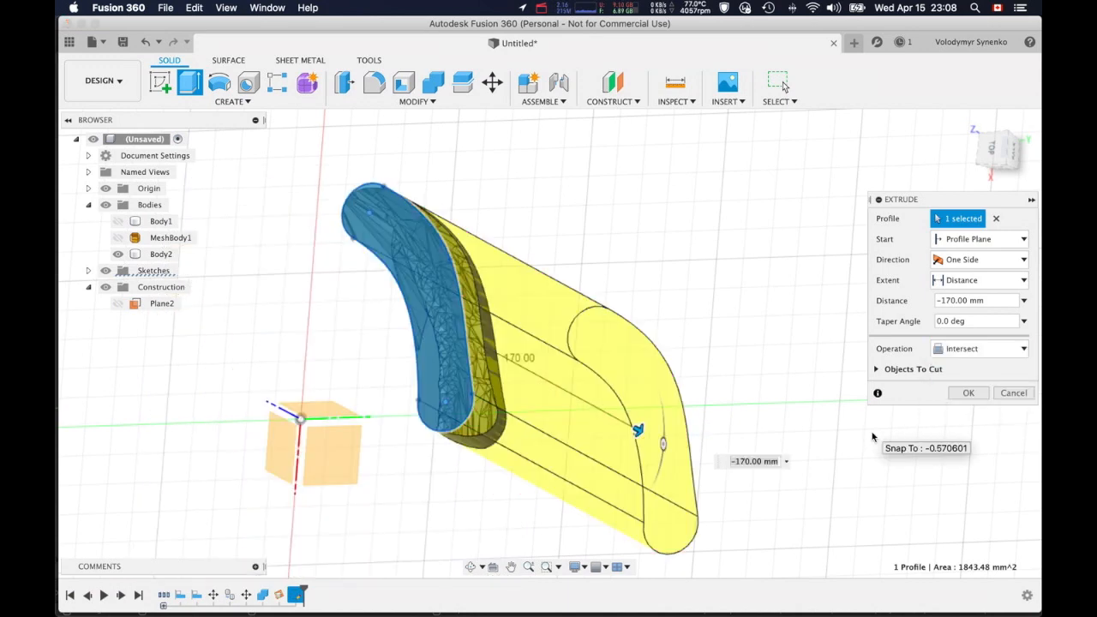
key("Return")
Examine the intersected rim strip and the original body's faceted recess and curved rim from several sides.
middle_click_drag(462, 485, 690, 381, "shift")
scroll(420, 447, "up", 5)
middle_click_drag(555, 357, 849, 393)
middle_click_drag(922, 336, 590, 337, "shift")
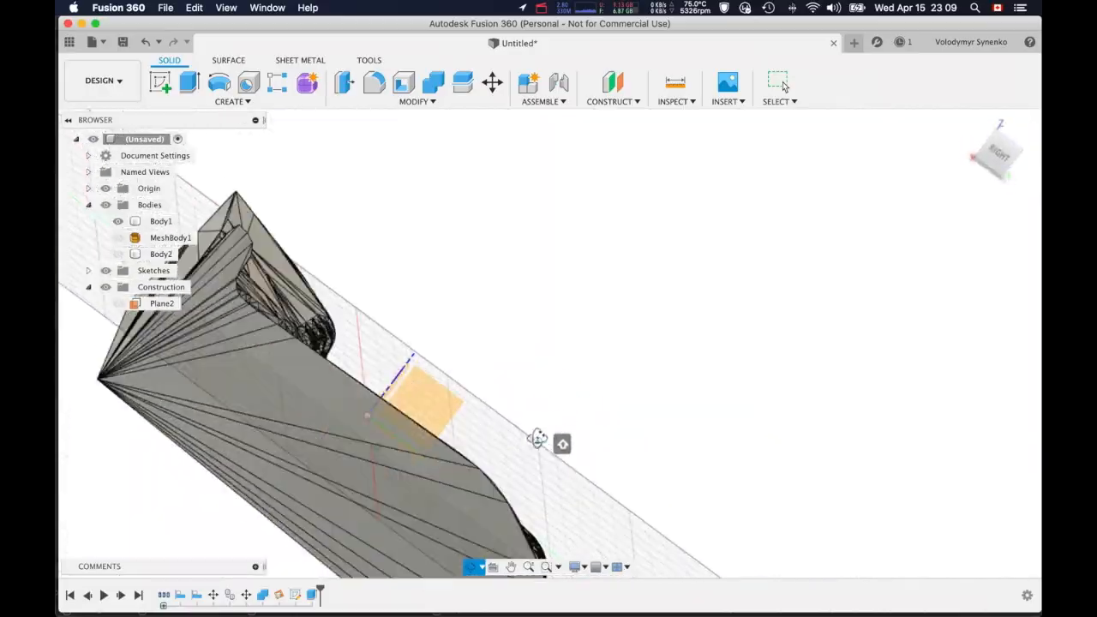
middle_click_drag(537, 438, 494, 281, "shift")
middle_click_drag(525, 366, 285, 409, "shift")
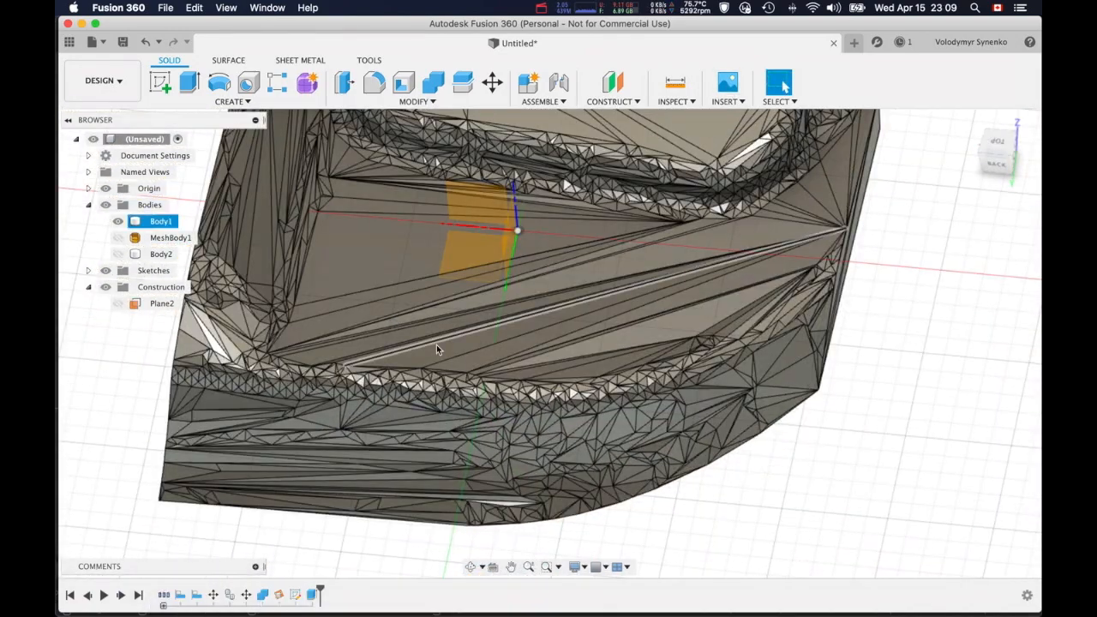
mouse_move(536, 318)
middle_mouse_down()
mouse_move(527, 286)
mouse_move(532, 305)
middle_mouse_up()
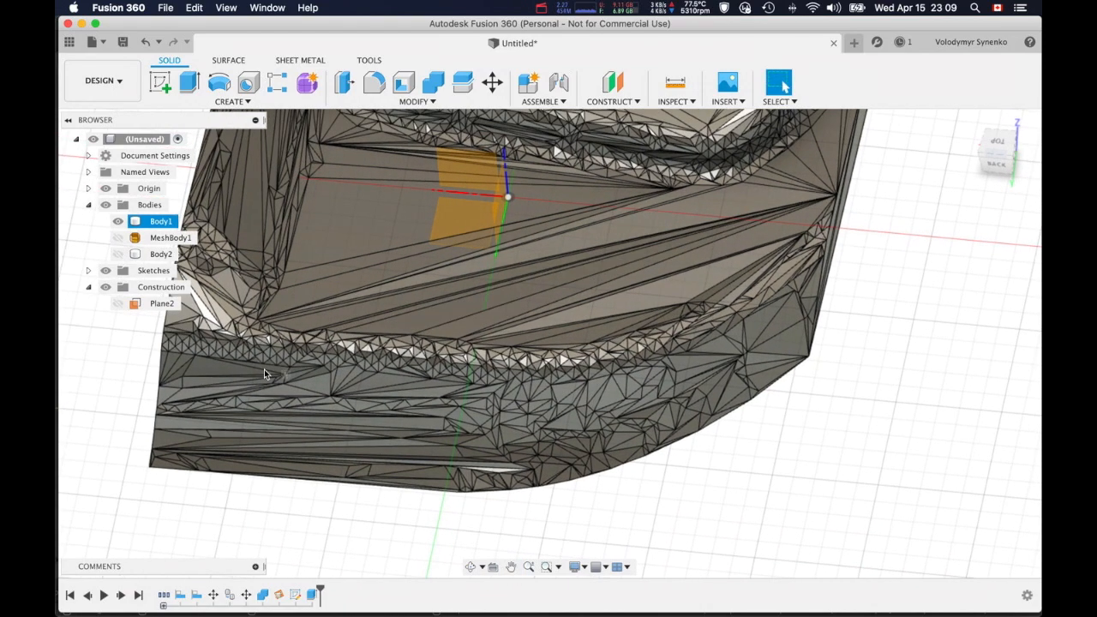
Start a sketch on the XY origin plane and include four mesh vertices along the curved rim as 3D geometry.
left_click(155, 82)
left_click(462, 225)
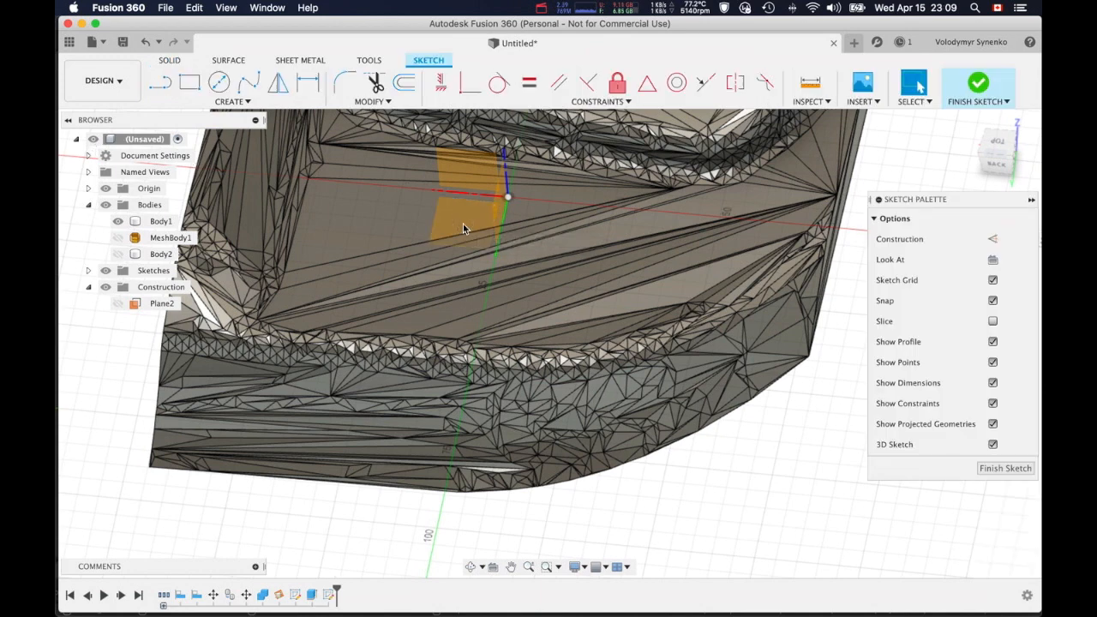
left_click(164, 83)
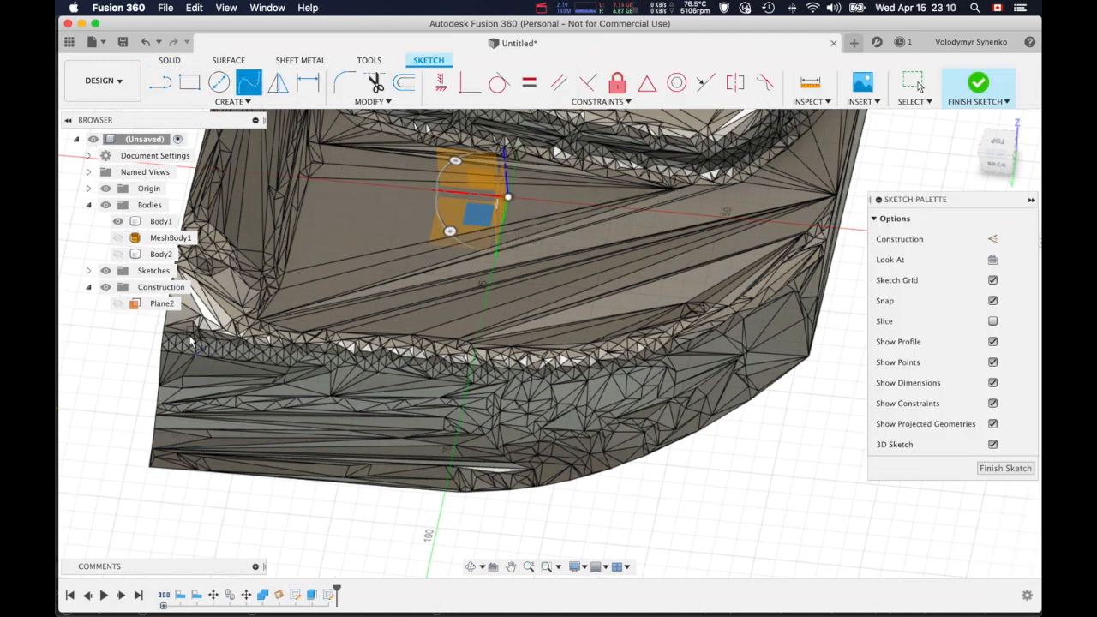
key("super+z")
key("super+z")
left_click(229, 101)
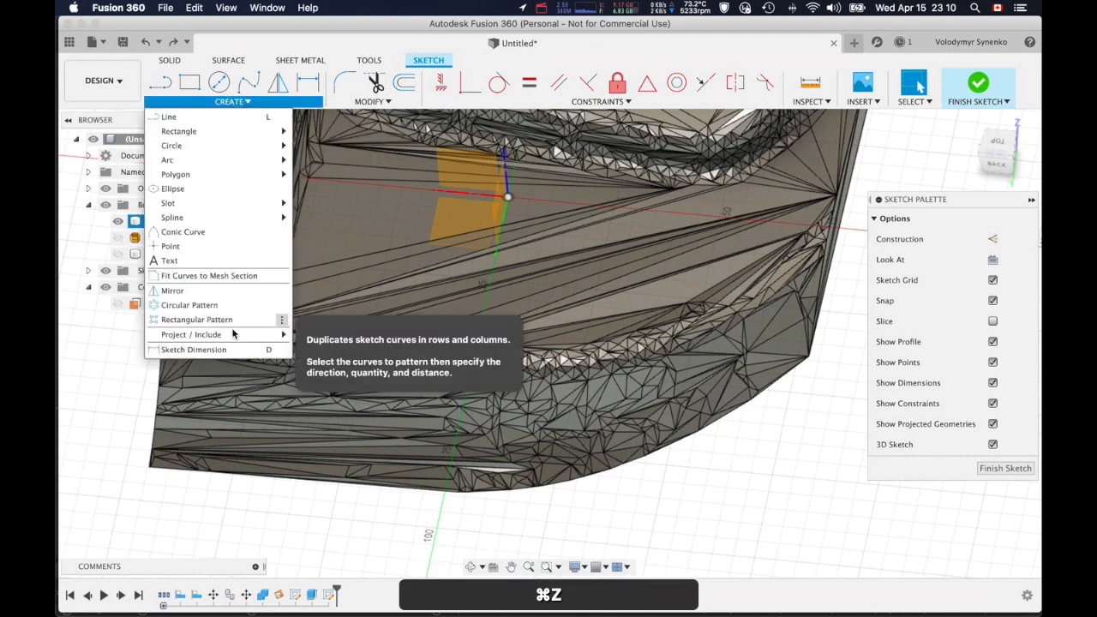
mouse_move(246, 335)
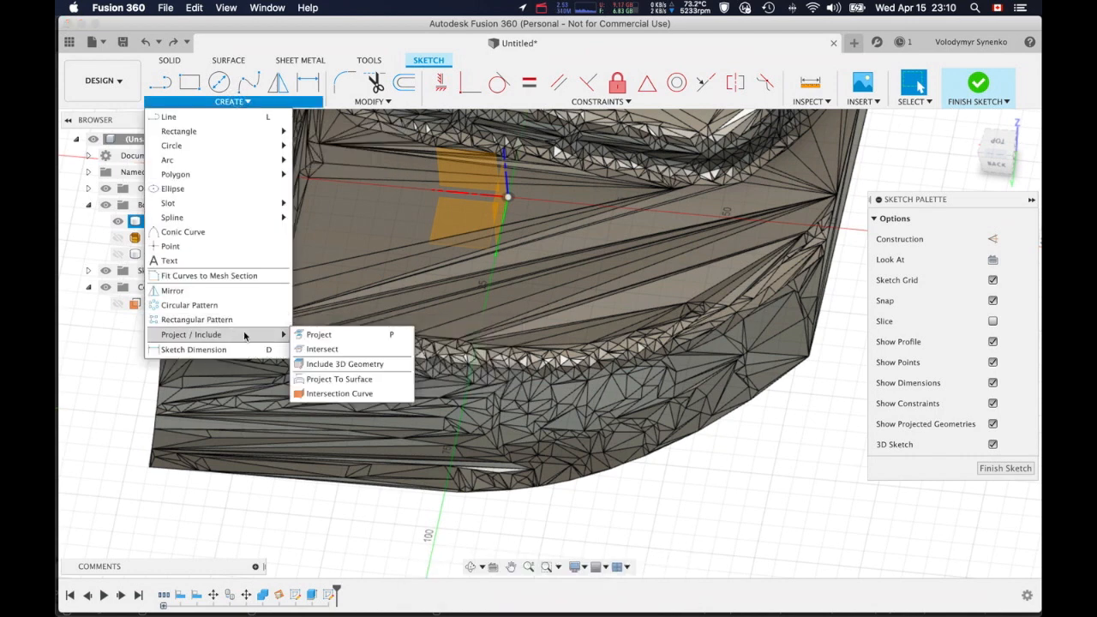
left_click(355, 365)
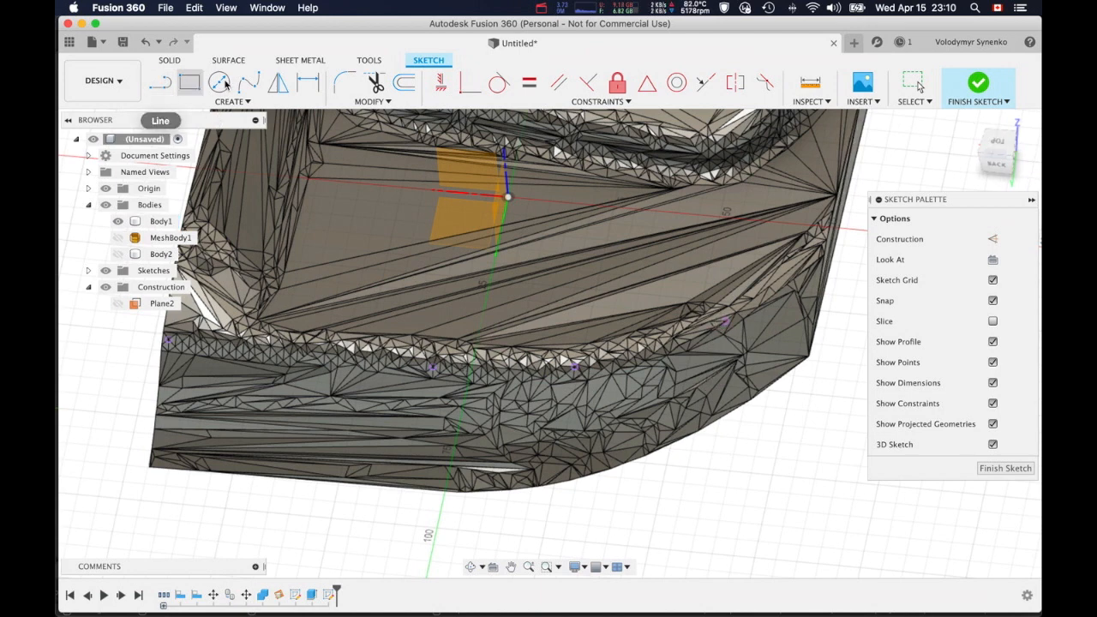
Draw a fit point spline through the four included rim points and finish the sketch.
left_click(168, 342)
left_click(431, 366)
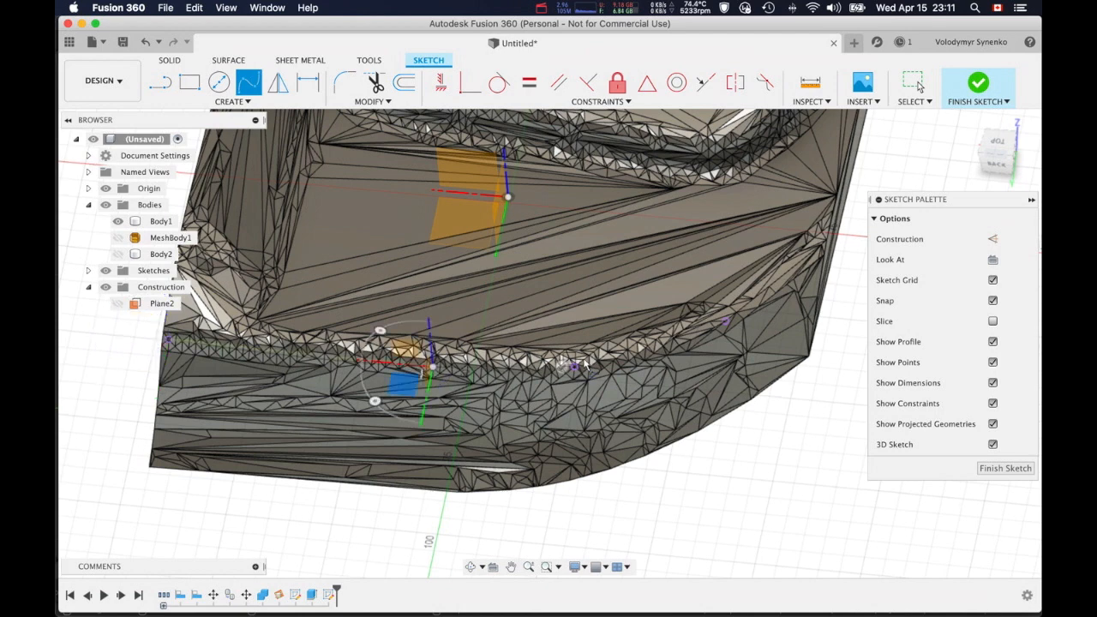
left_click(575, 366)
left_click(724, 320)
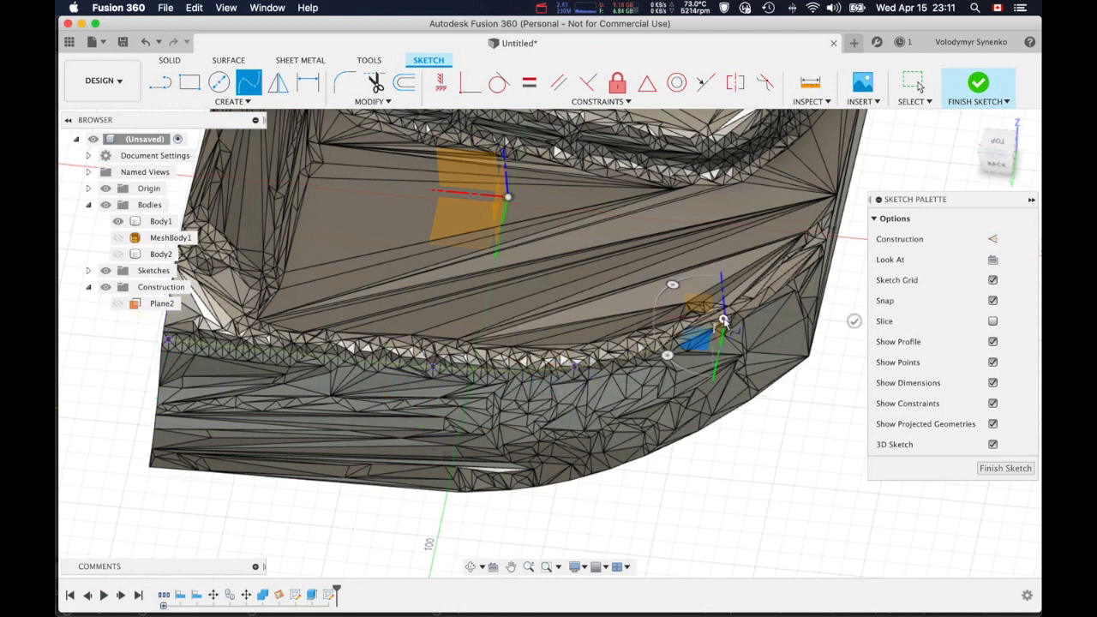
right_click(738, 269)
left_click(788, 265)
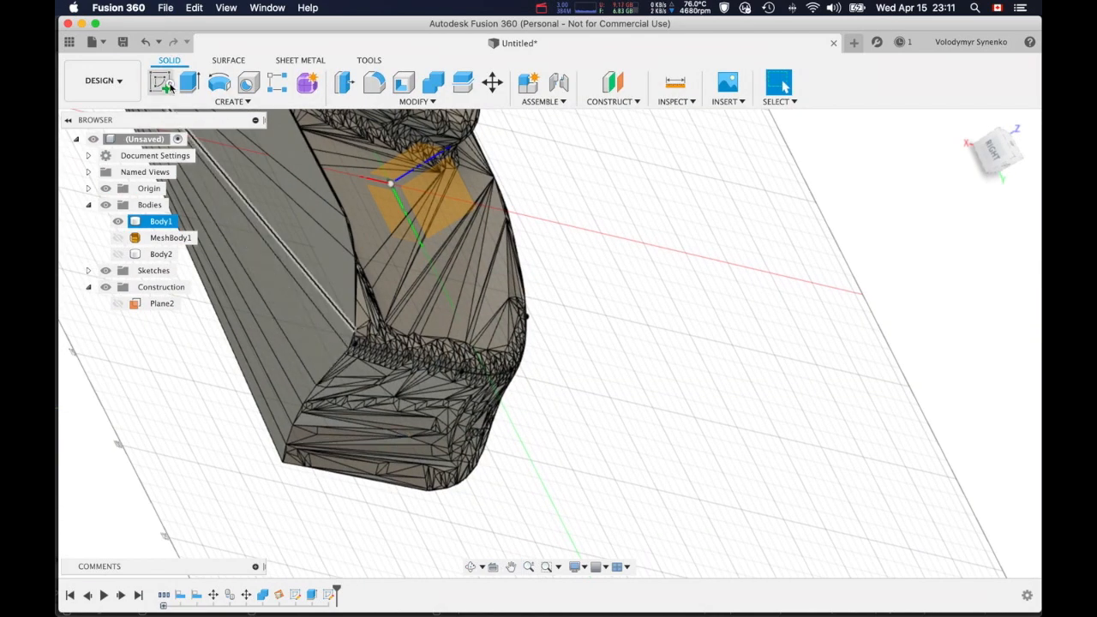
Sketch a three-point fit point spline on the body's flat side face, following the rim's curved cross-section just outside it.
left_click(311, 348)
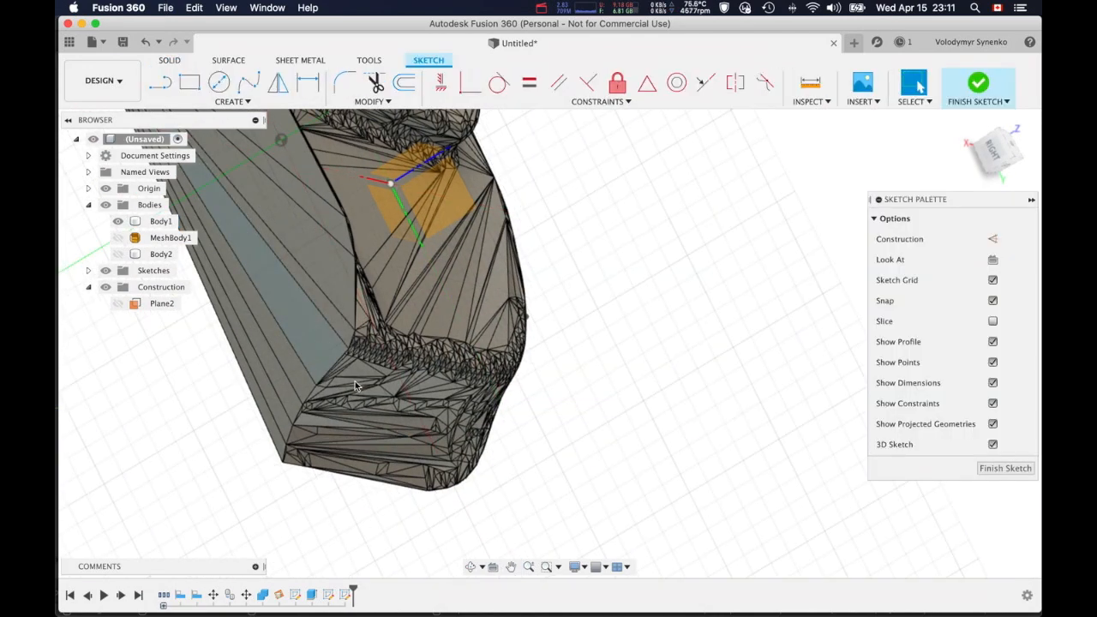
left_click(88, 270)
double_click(134, 320)
left_click(248, 82)
scroll(350, 456, "up", 5)
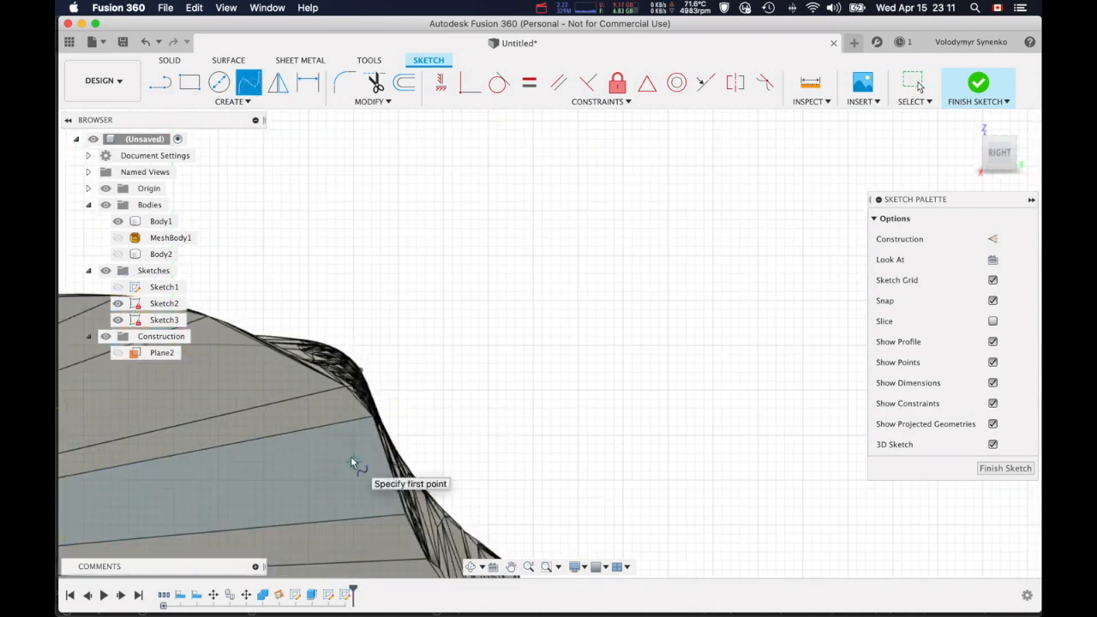
scroll(286, 352, "down", 4)
scroll(344, 454, "up", 3)
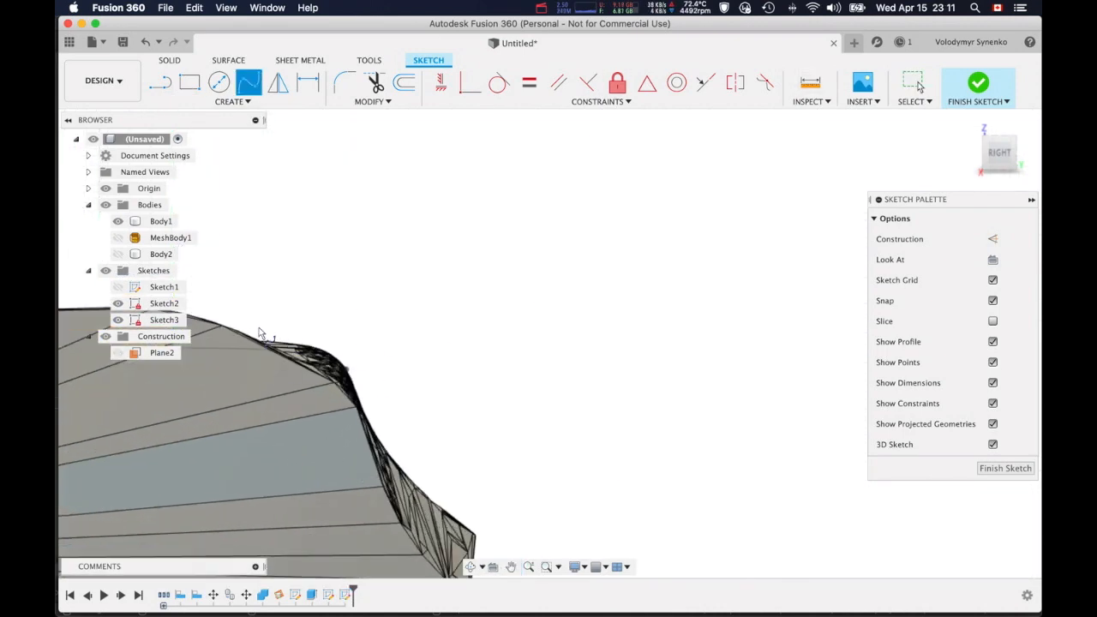
scroll(280, 385, "down", 3)
key("Escape")
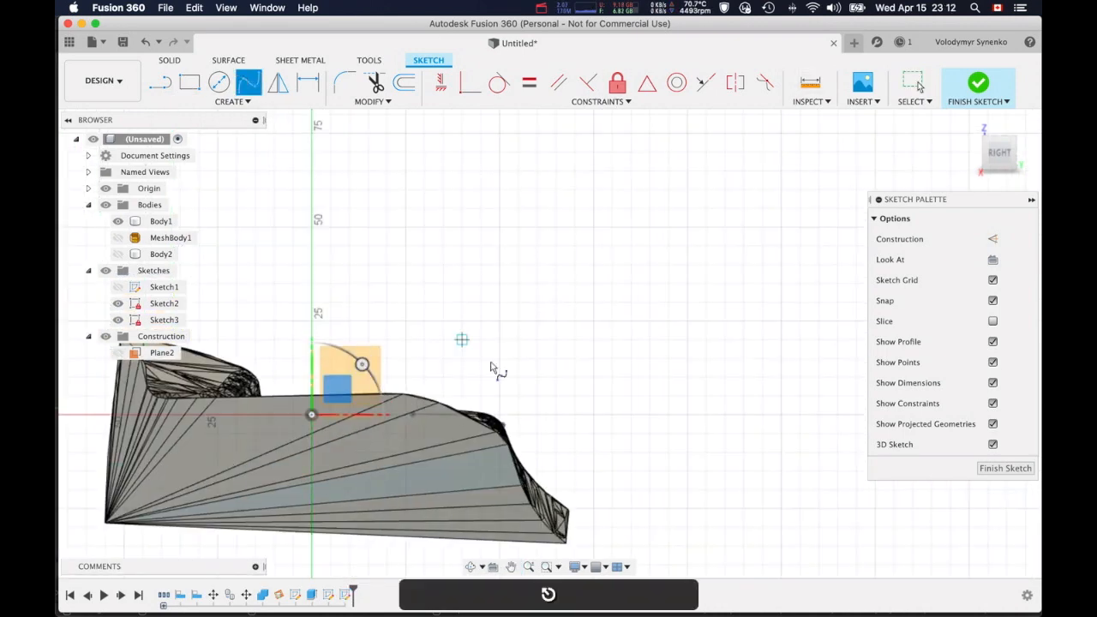
scroll(527, 451, "up", 4)
left_click(409, 342)
left_click(477, 377)
left_click(511, 456)
right_click(524, 337)
left_click(563, 337)
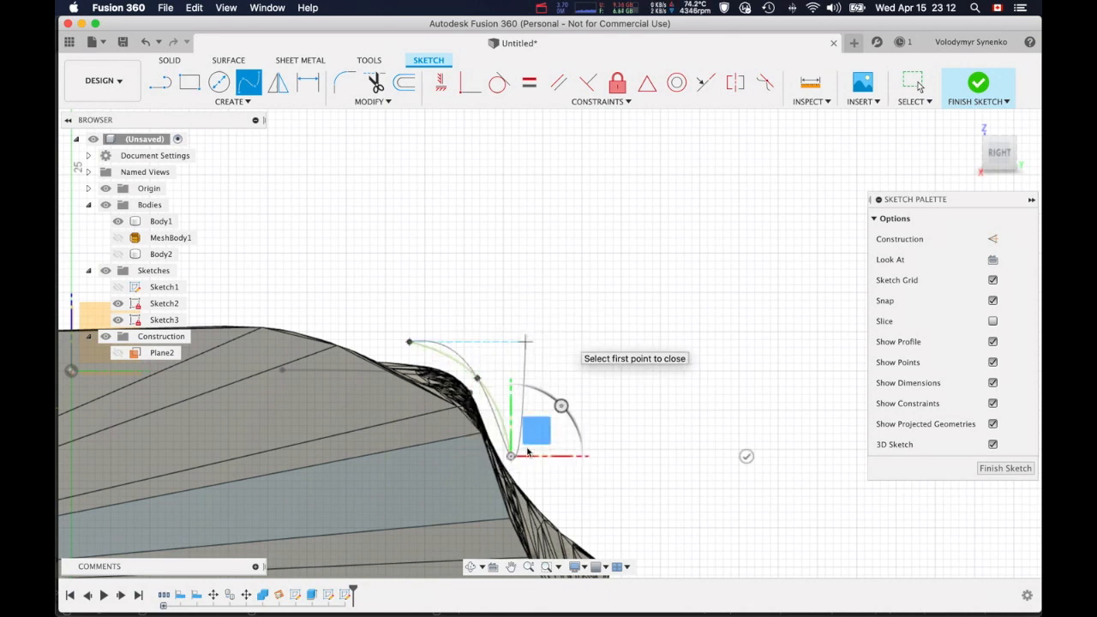
Offset the cross-section spline inward by about 4.7 mm and close both ends with rounded arcs, completing the sketch.
left_click(402, 79)
left_click(499, 415)
left_click_drag(498, 414, 465, 426)
key("Return")
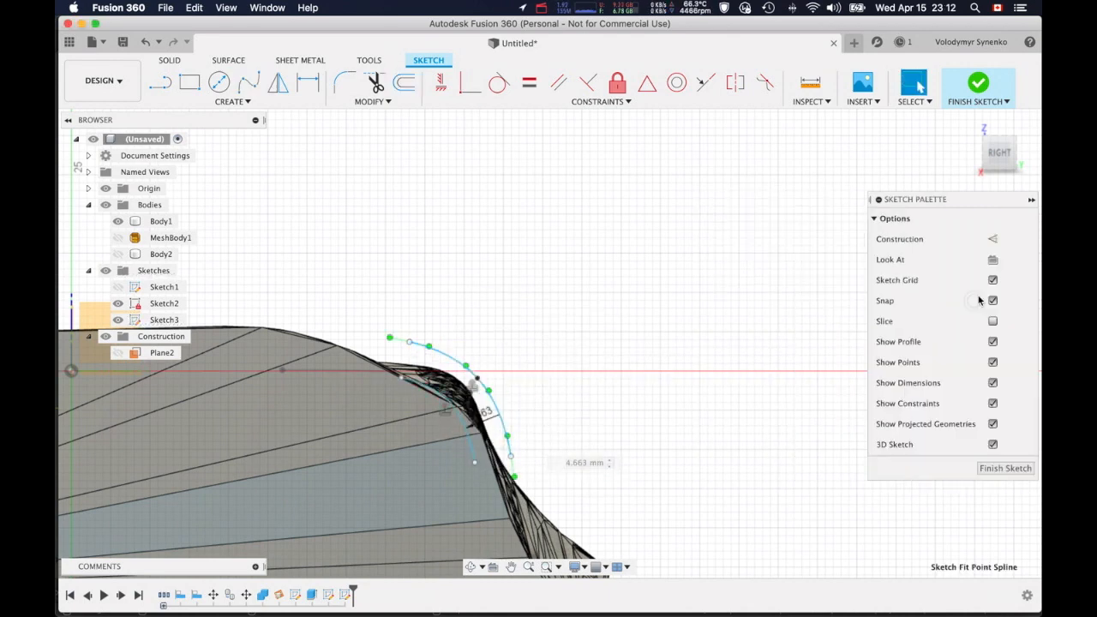
key("l")
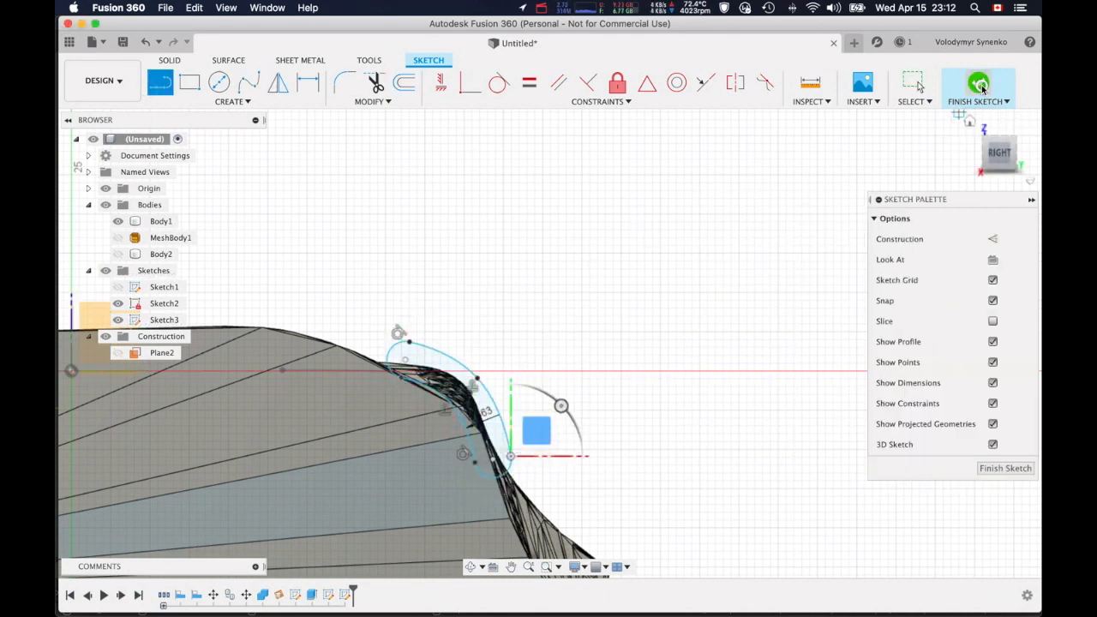
left_click(981, 88)
Set up a single-path Sweep of both regions of the curved slot profile along the 3D rim spline.
scroll(724, 335, "down", 4)
mouse_move(750, 300)
middle_mouse_down()
mouse_move(700, 327)
mouse_move(753, 296)
mouse_move(686, 310)
middle_mouse_up()
left_click(231, 101)
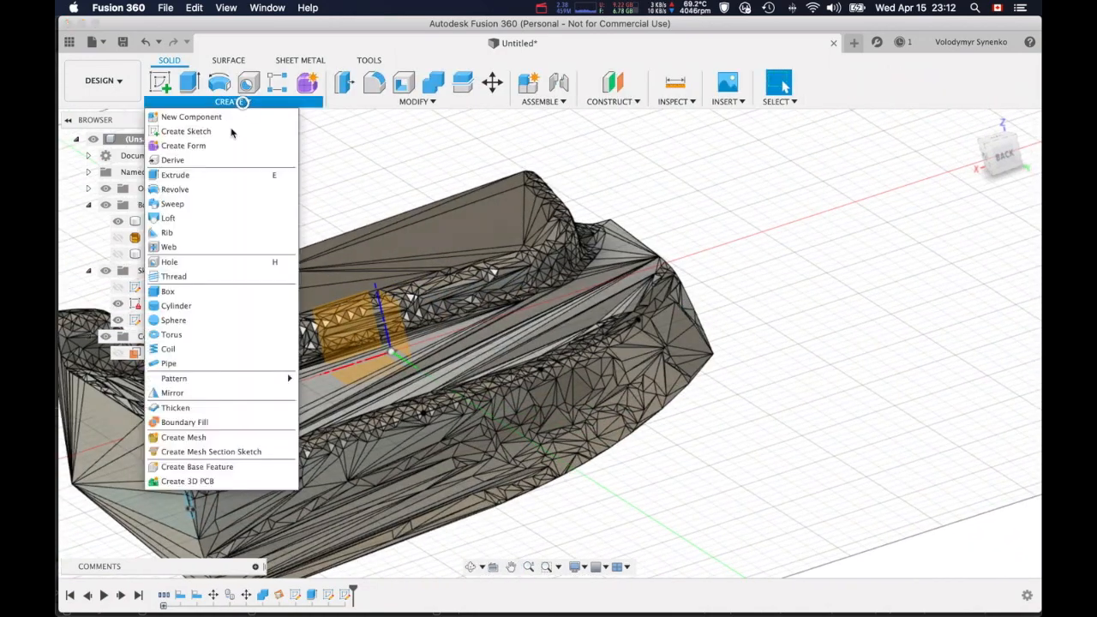
left_click(182, 206)
middle_click_drag(206, 334, 256, 384, "shift")
left_click(300, 399)
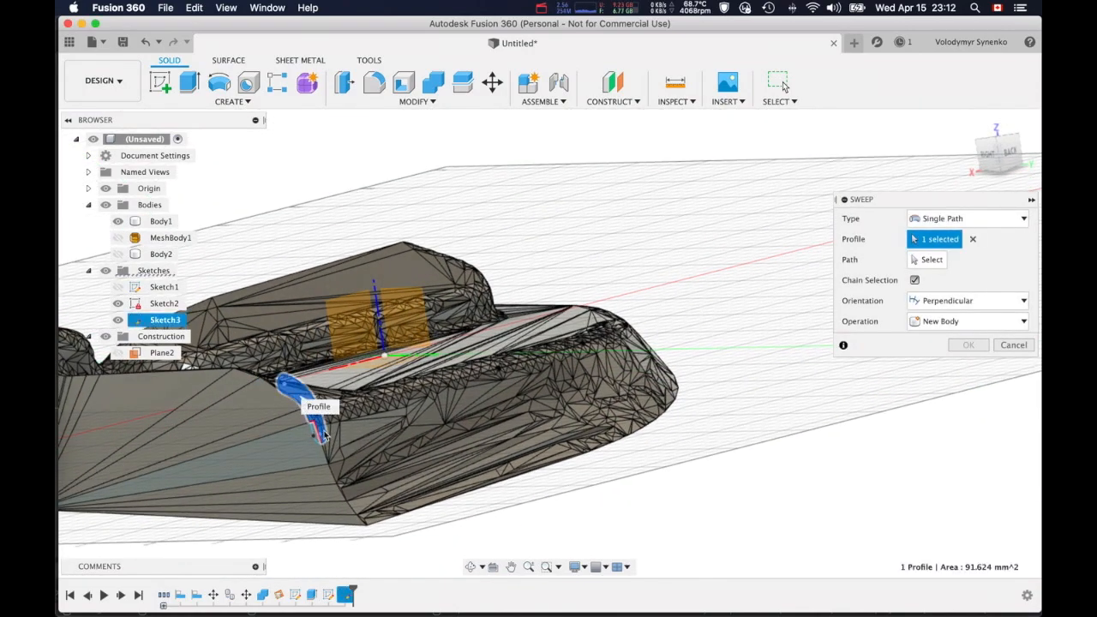
scroll(324, 436, "up", 6)
left_click(325, 385)
scroll(325, 385, "down", 5)
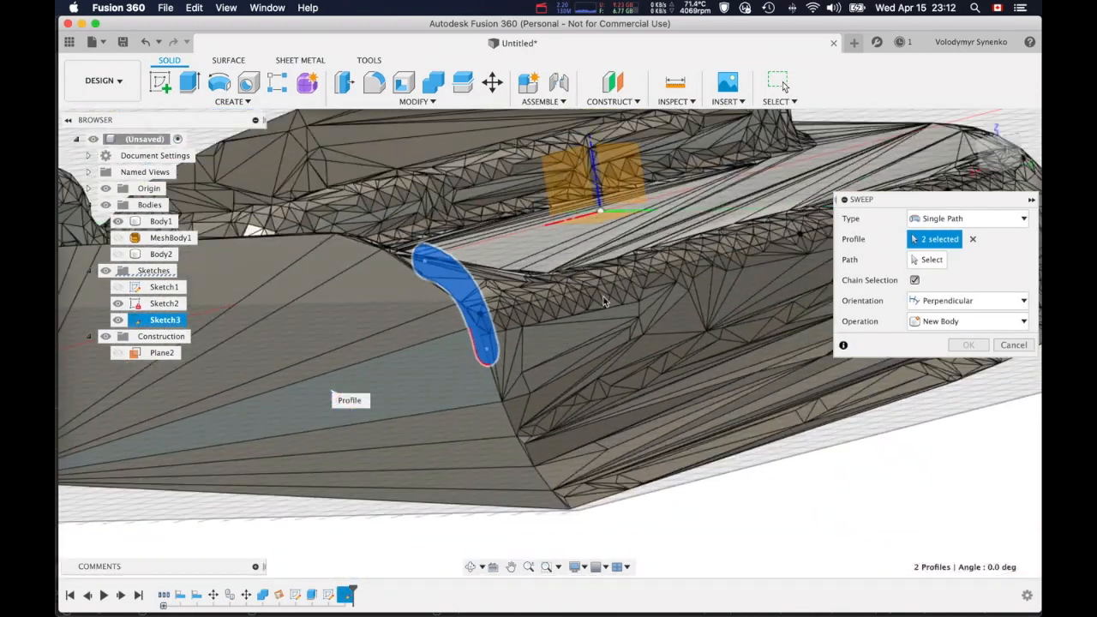
middle_click_drag(603, 301, 486, 367)
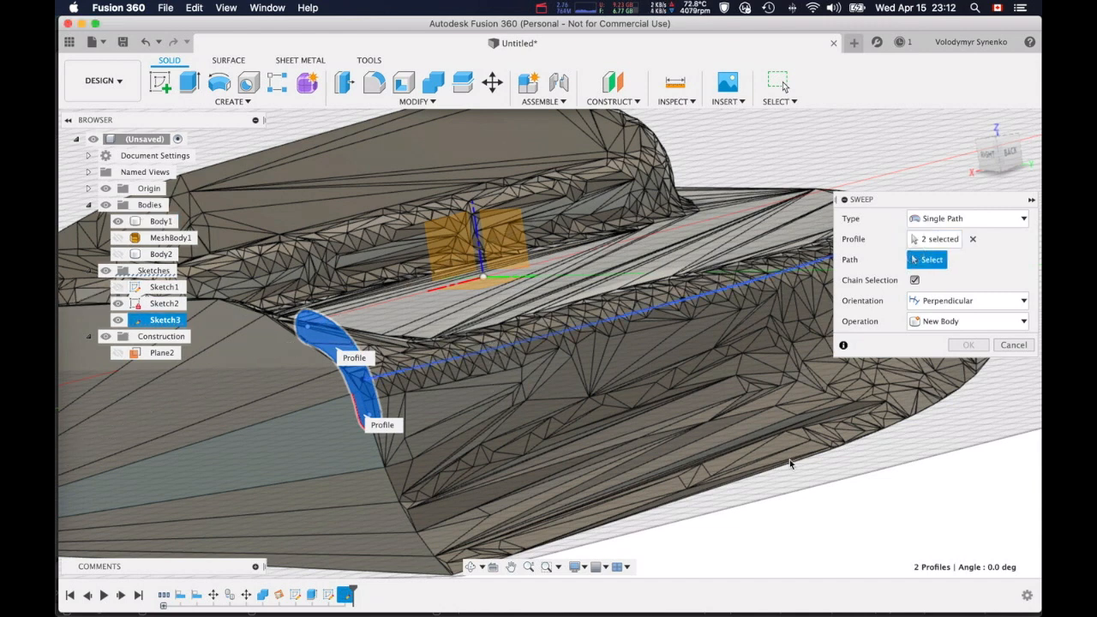
left_click(501, 344)
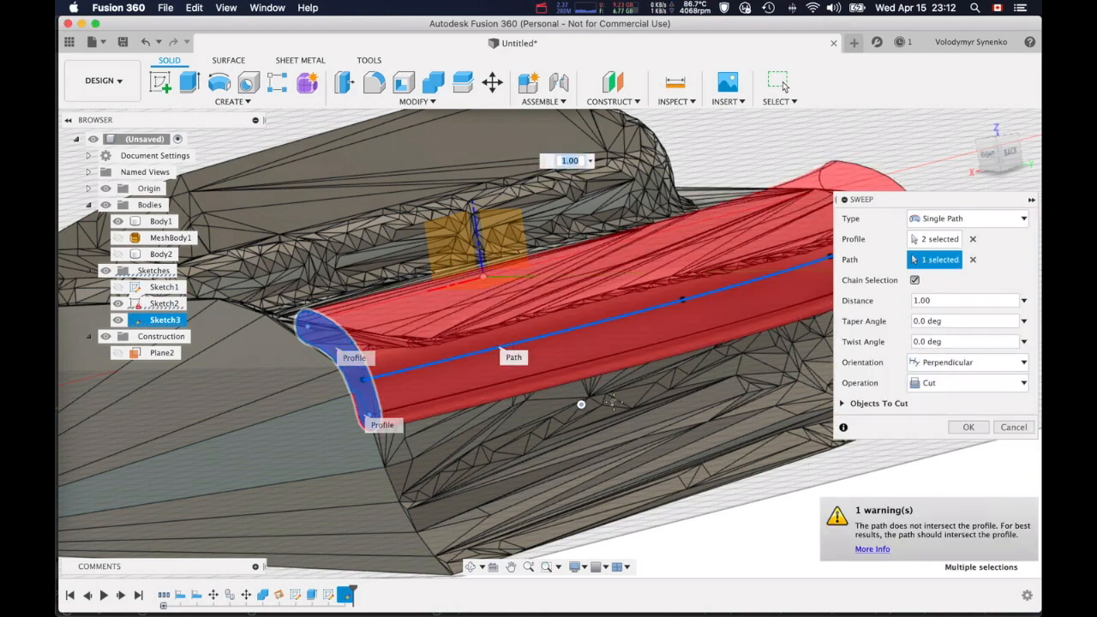
scroll(613, 401, "down", 5)
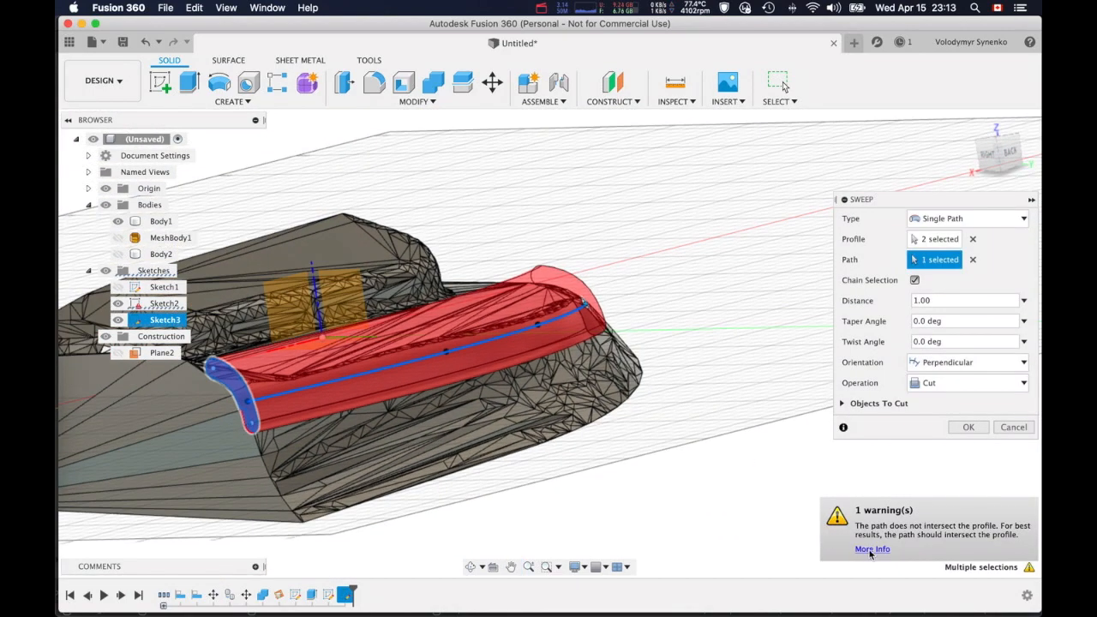
Set the sweep's operation to New Body and create the swept strip at full path distance.
middle_click_drag(725, 367, 538, 358, "shift")
left_click(966, 382)
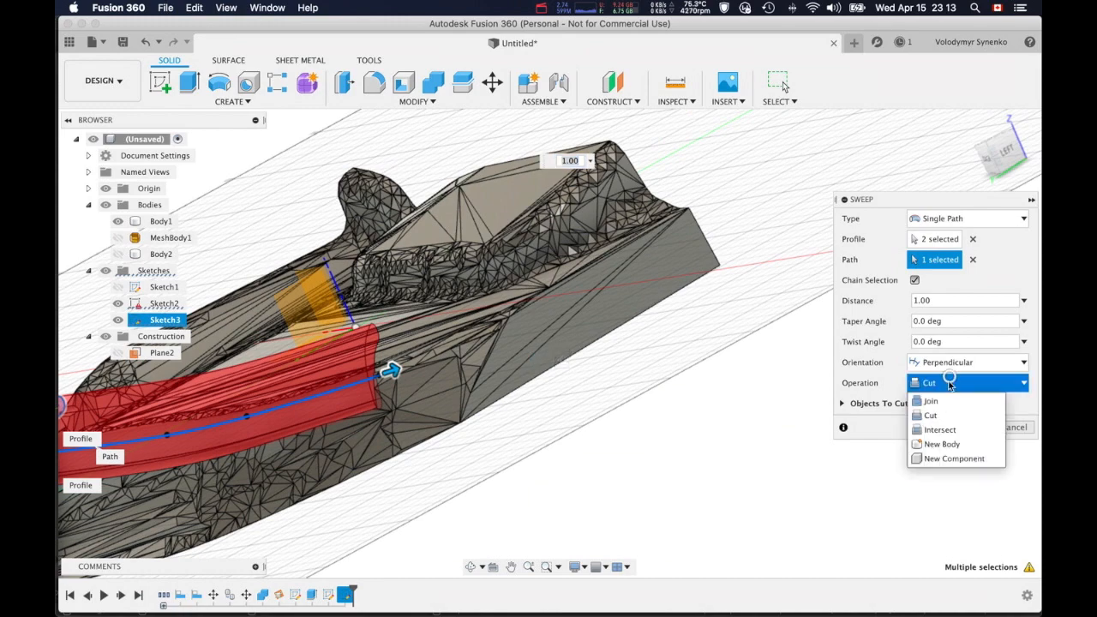
left_click(942, 445)
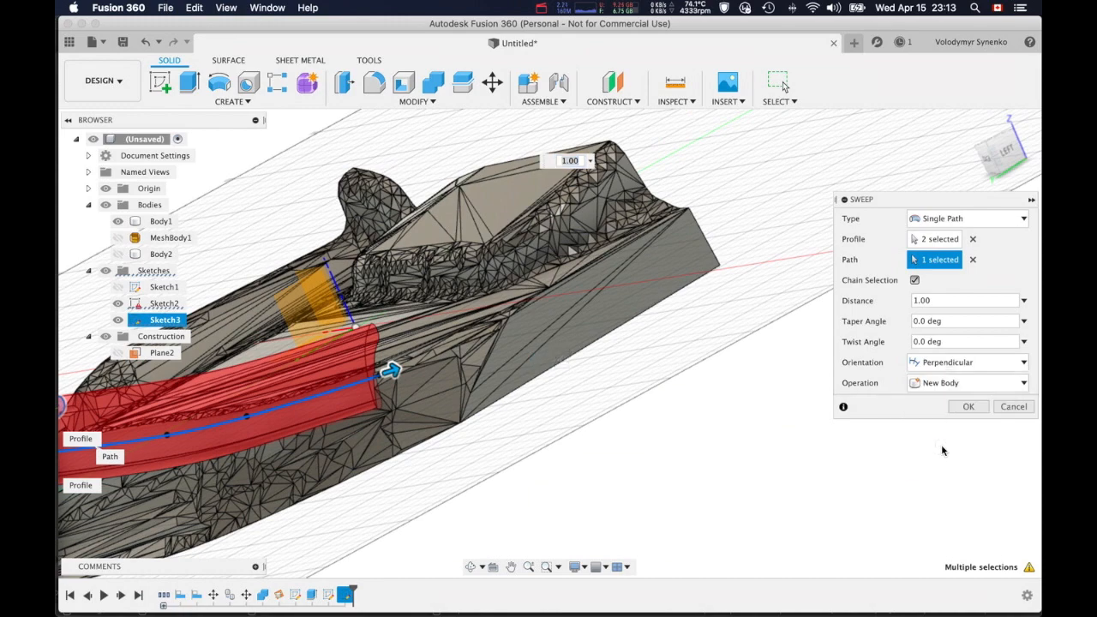
middle_click_drag(417, 448, 525, 434, "shift")
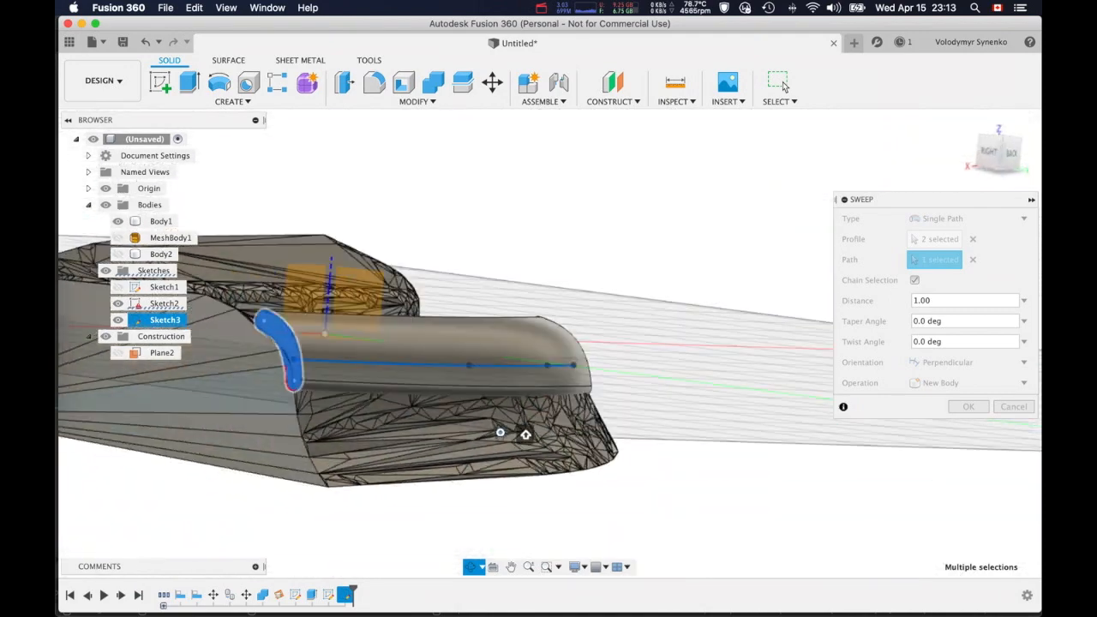
left_click(968, 408)
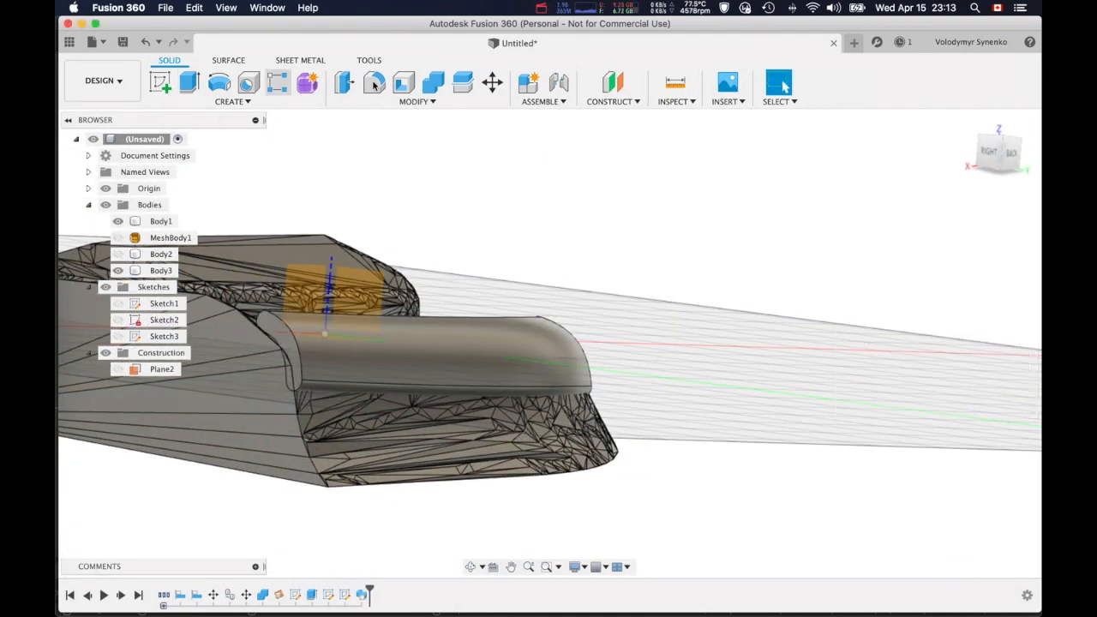
Move the swept strip body by an X Distance of -4 mm so it sinks into the curved rim.
left_click(491, 82)
left_click(467, 364)
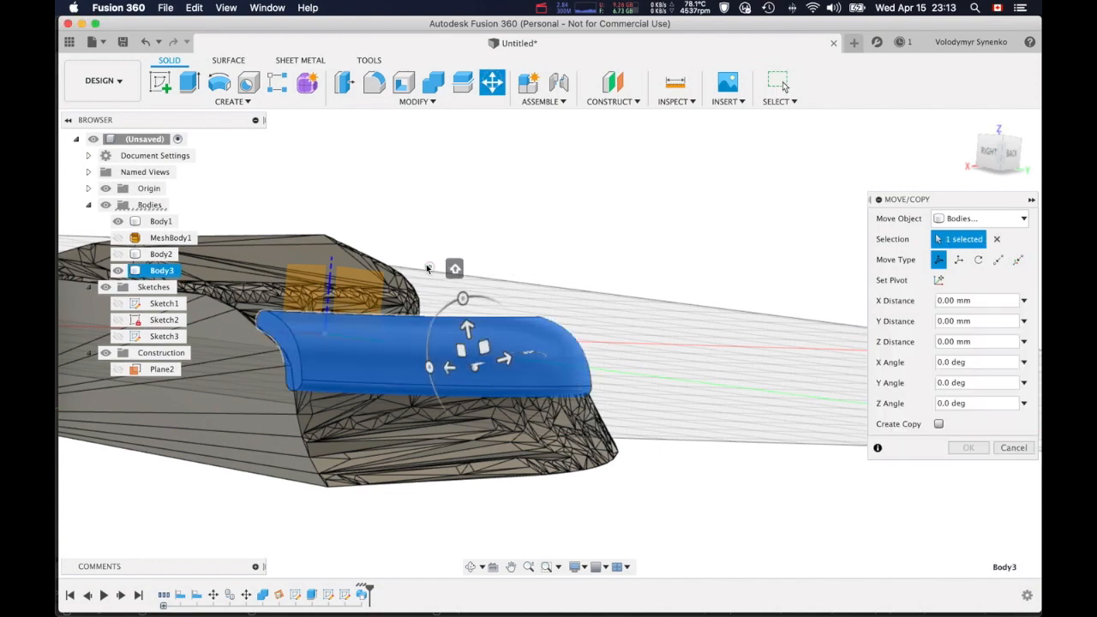
middle_click_drag(427, 268, 542, 370, "shift")
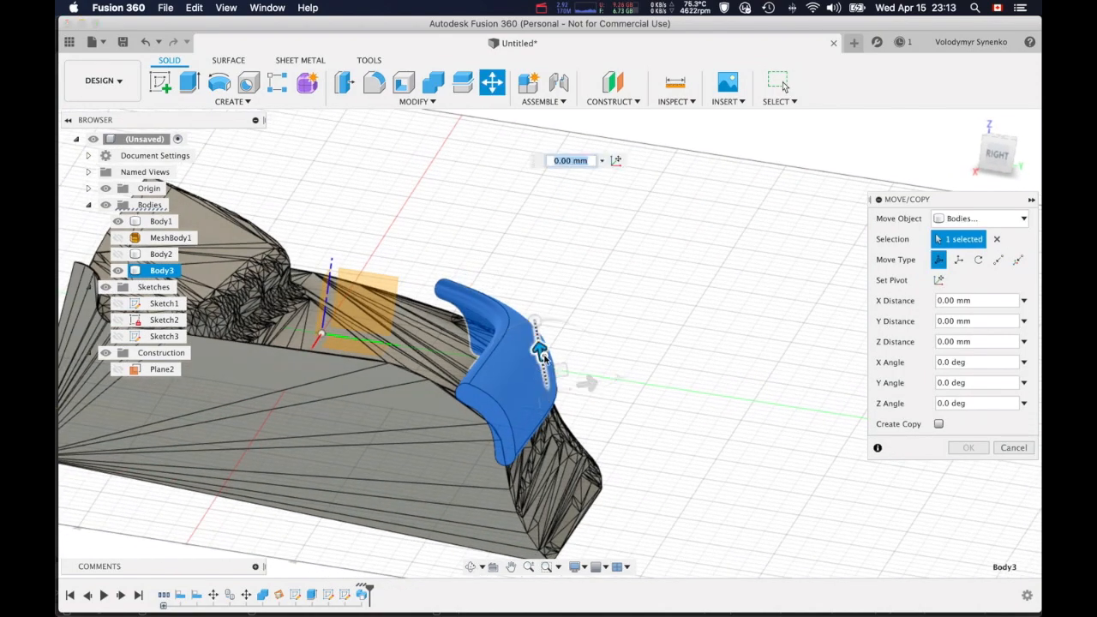
left_click_drag(541, 362, 541, 358)
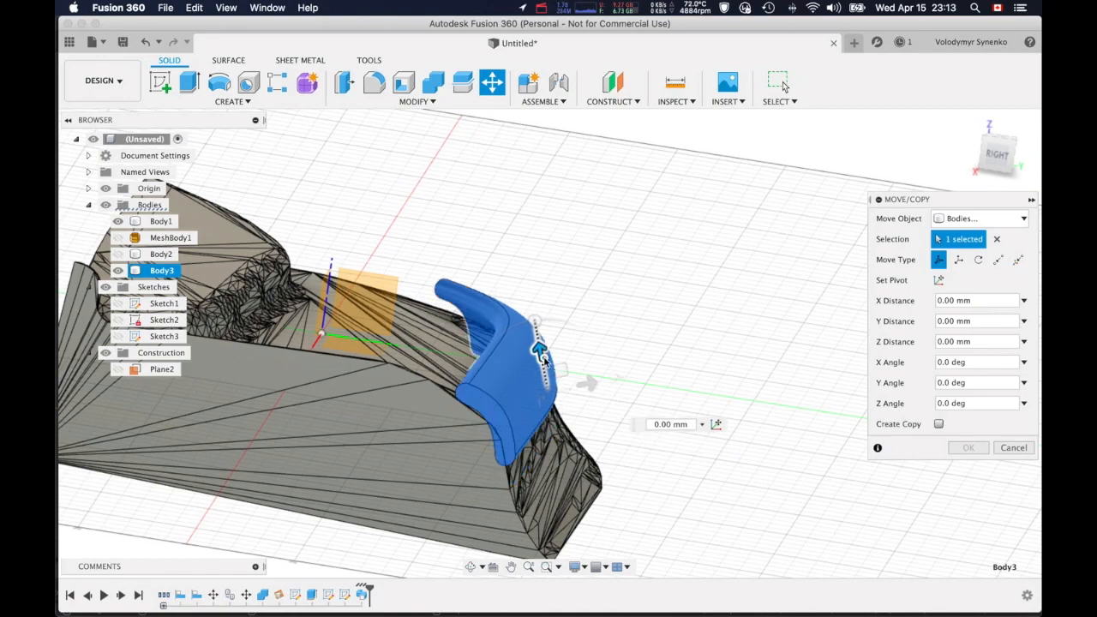
middle_click_drag(653, 290, 451, 316, "shift")
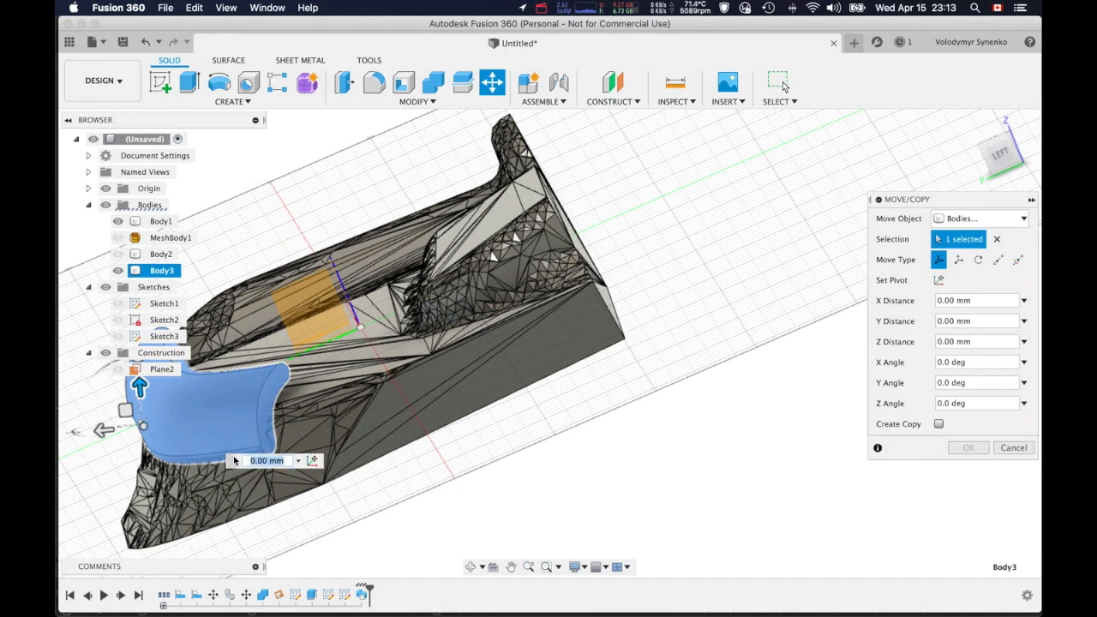
type("-5")
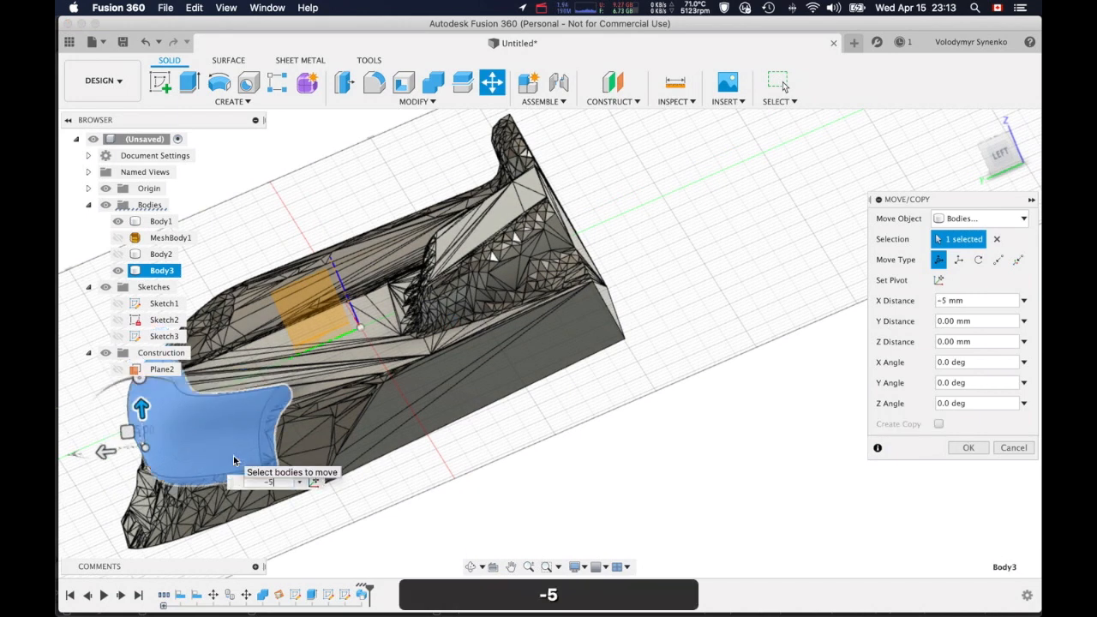
key("BackSpace")
type("4")
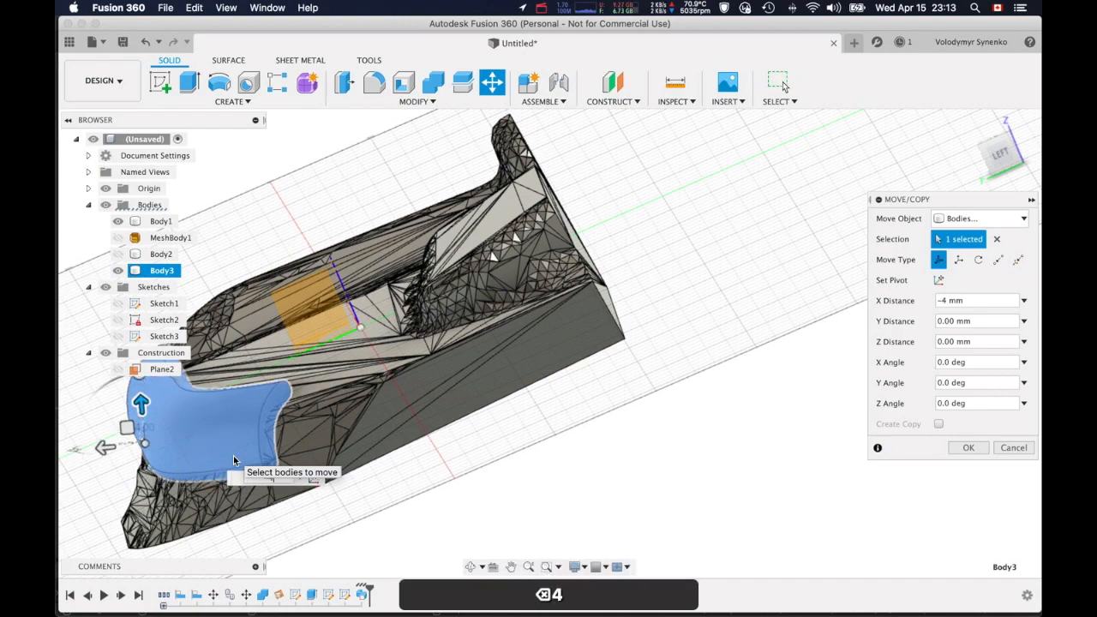
middle_click_drag(332, 461, 625, 291, "shift")
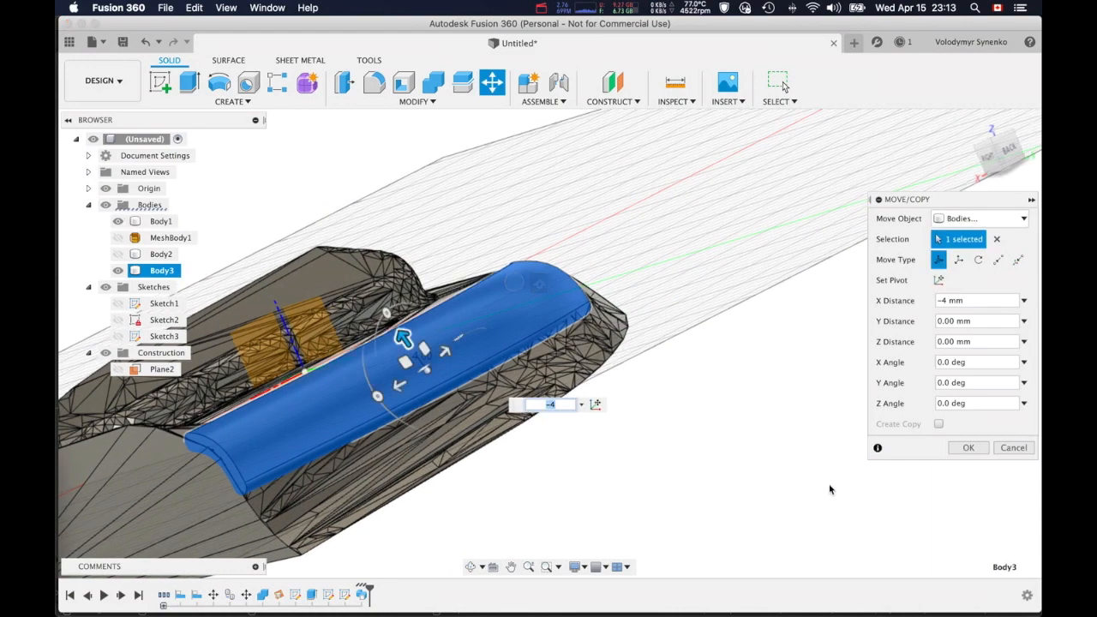
left_click(982, 447)
Cut the scanned solid body out of the swept strip with Combine, keeping the tool body.
scroll(424, 502, "down", 1)
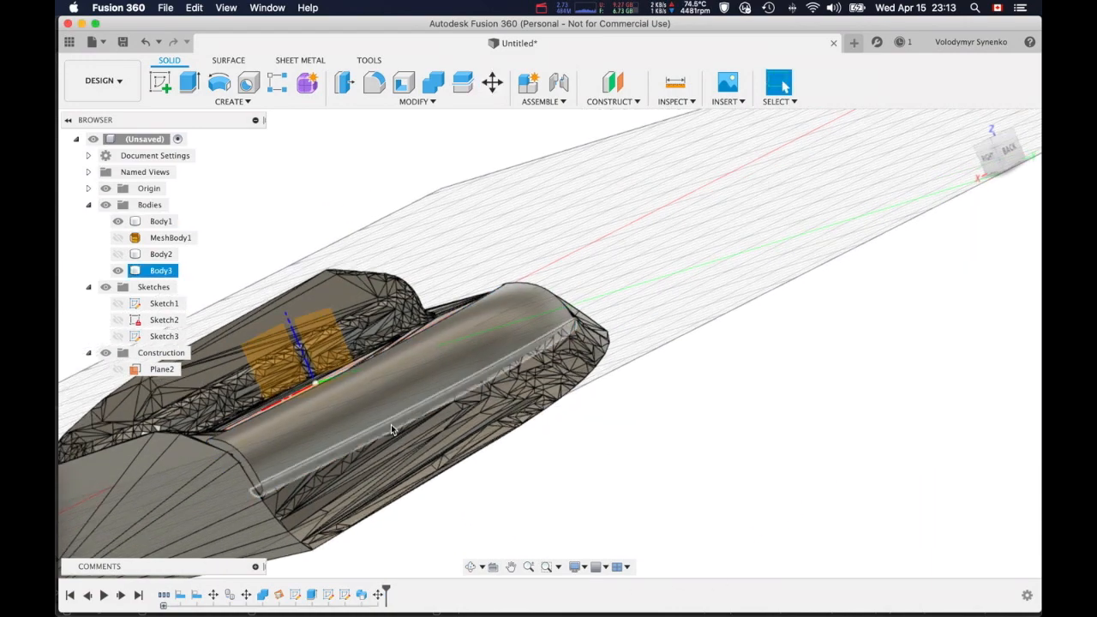
left_click(434, 82)
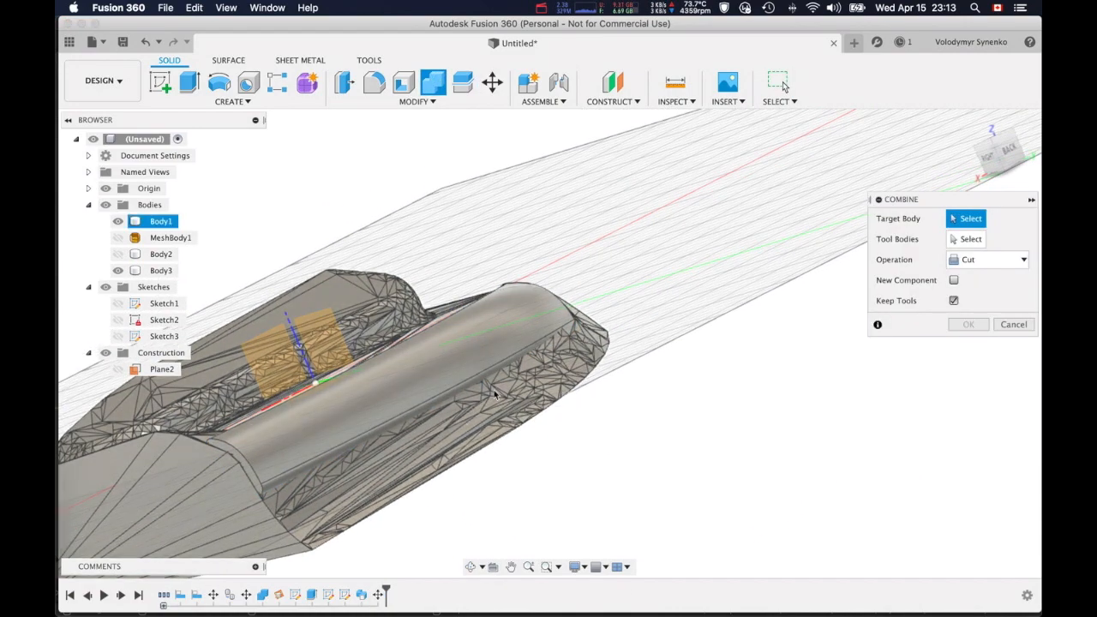
left_click(514, 318)
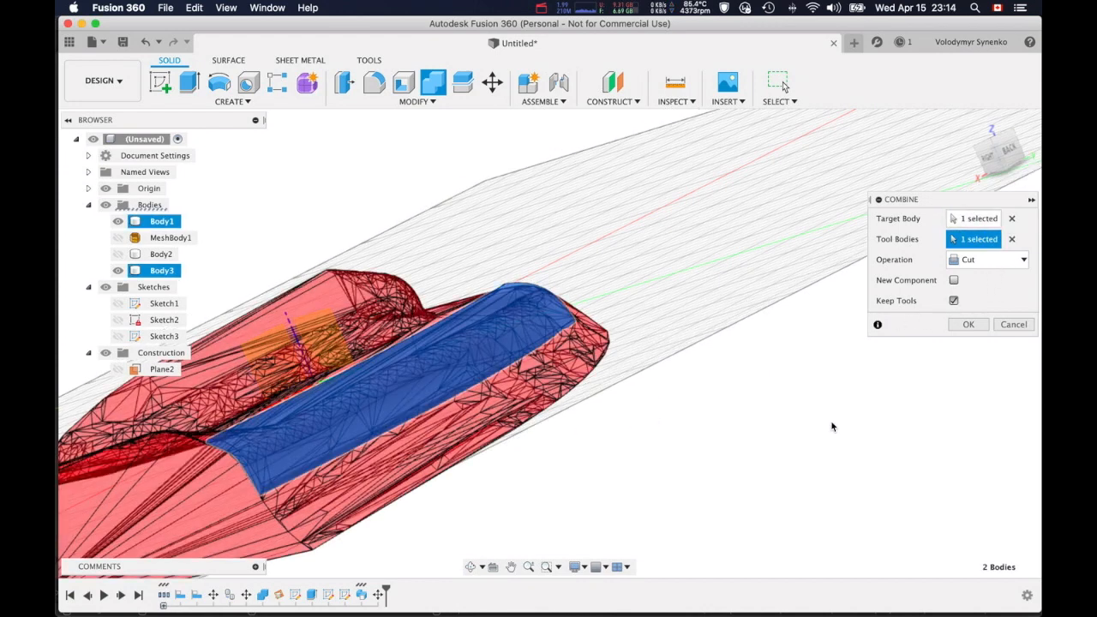
left_click(968, 324)
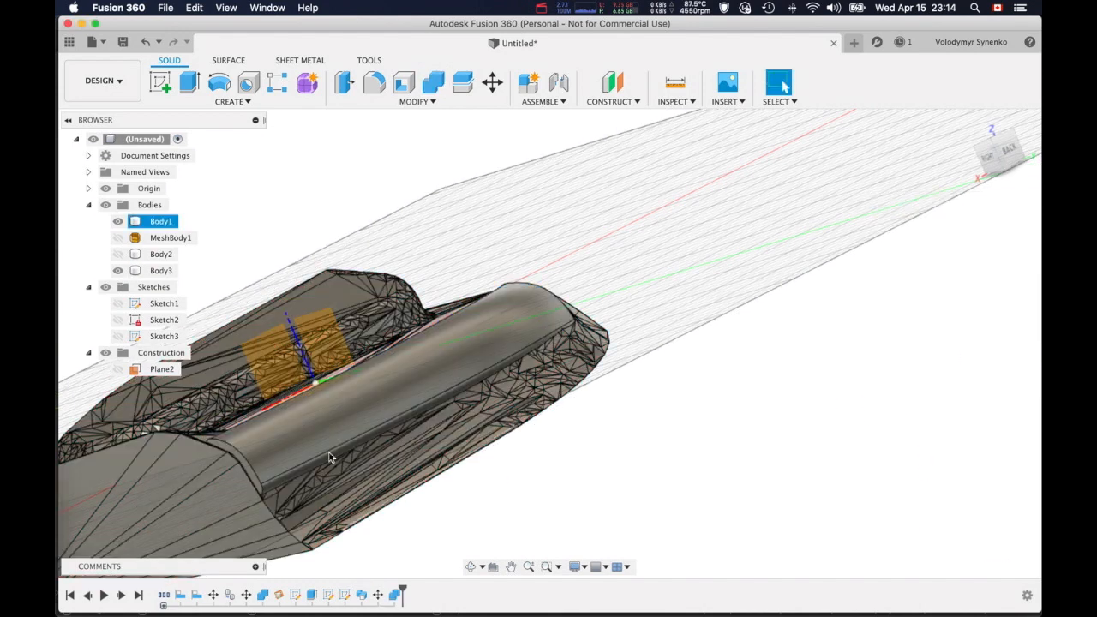
Hide the scanned solid body to isolate the strip and examine the cut surface on its underside.
left_click(118, 237)
left_click(117, 221)
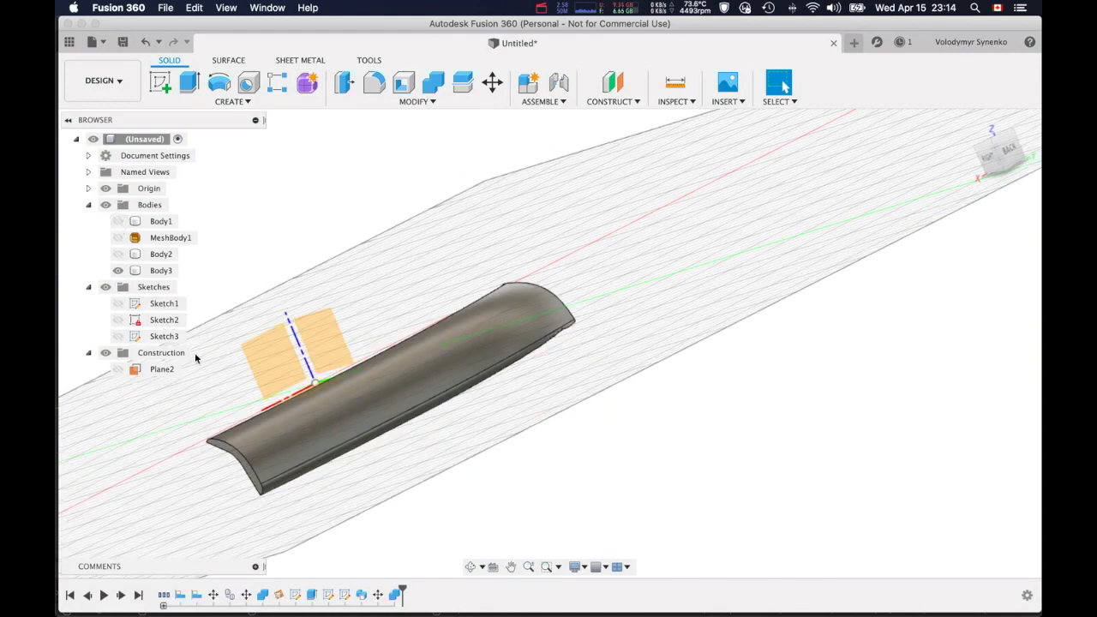
middle_click_drag(229, 377, 481, 223, "shift")
scroll(407, 289, "up", 6)
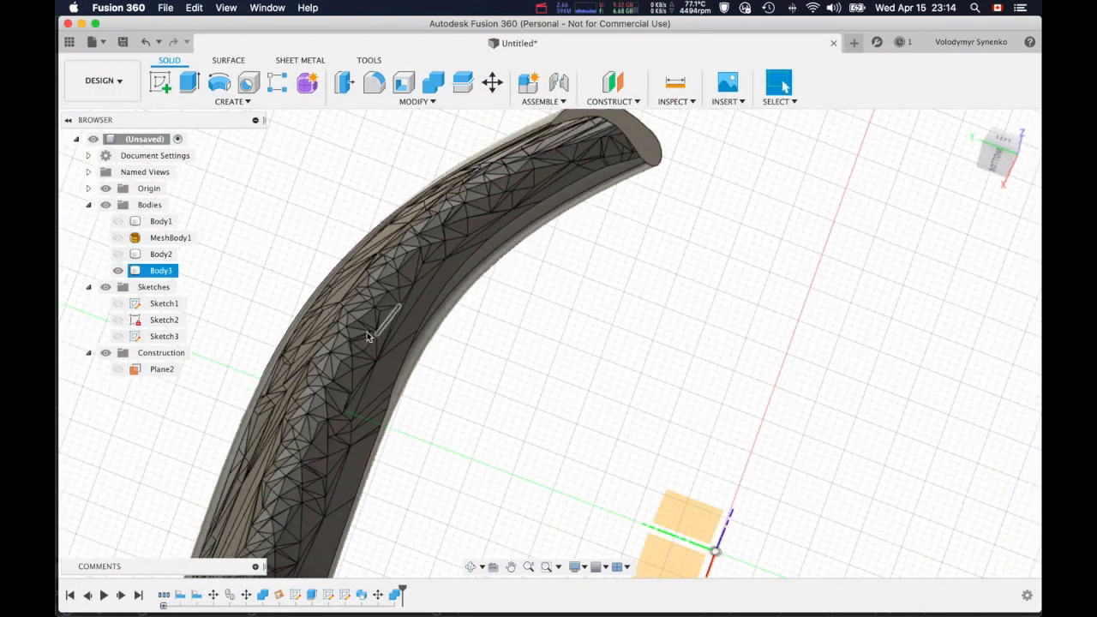
scroll(302, 299, "down", 4)
middle_click_drag(303, 299, 283, 325, "shift")
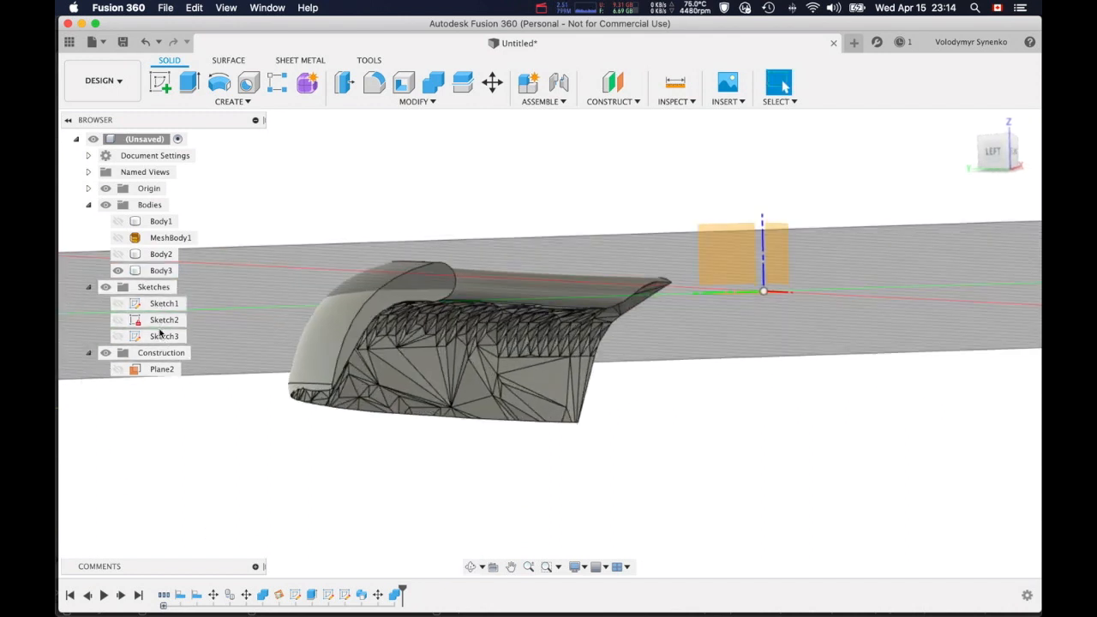
Show the slot profile sketch, set its offset thickness dimension to 7 mm and finish the sketch.
left_click(119, 336)
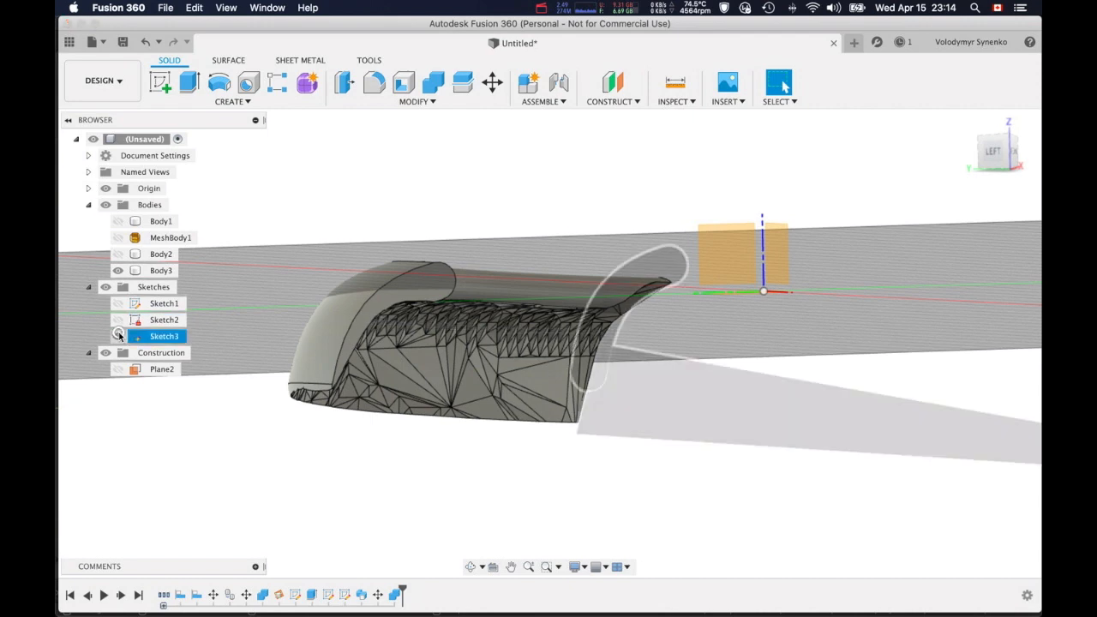
right_click(163, 343)
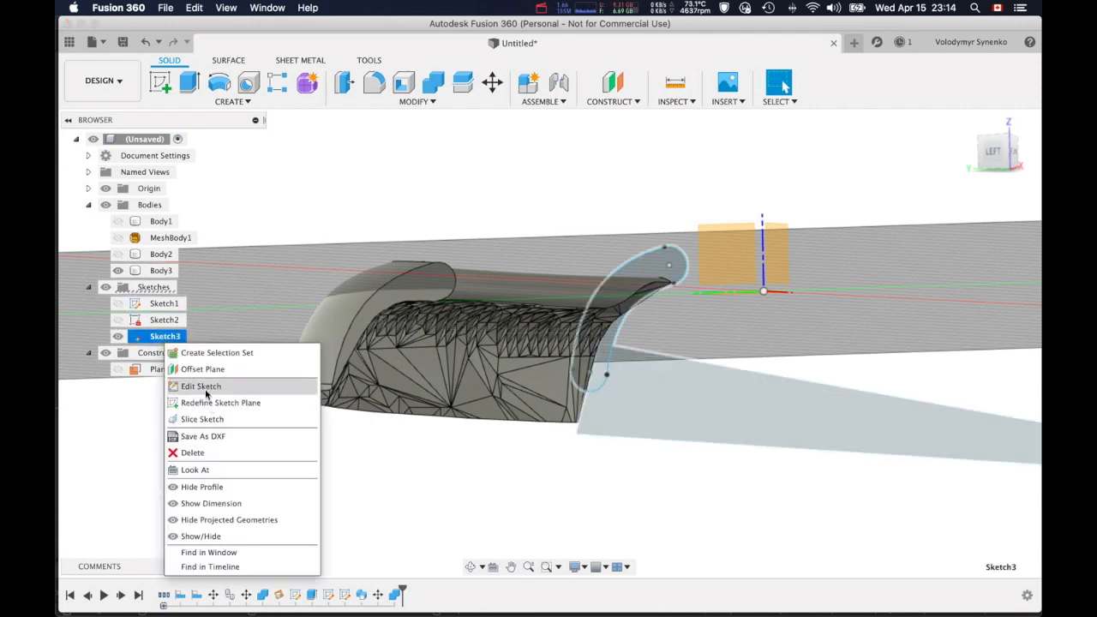
left_click(205, 388)
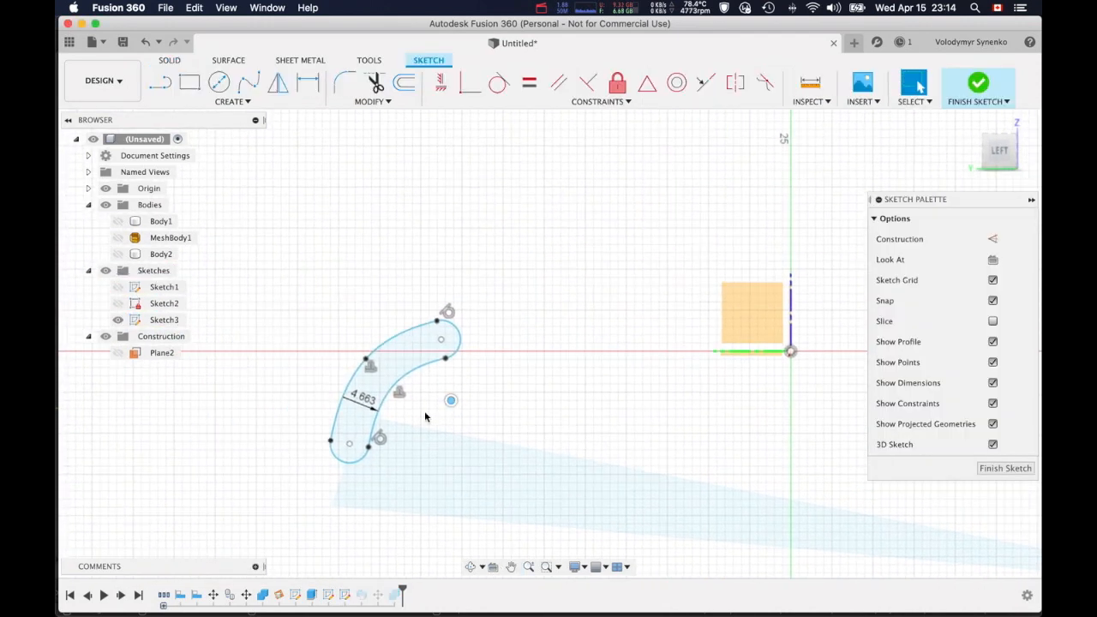
double_click(359, 389)
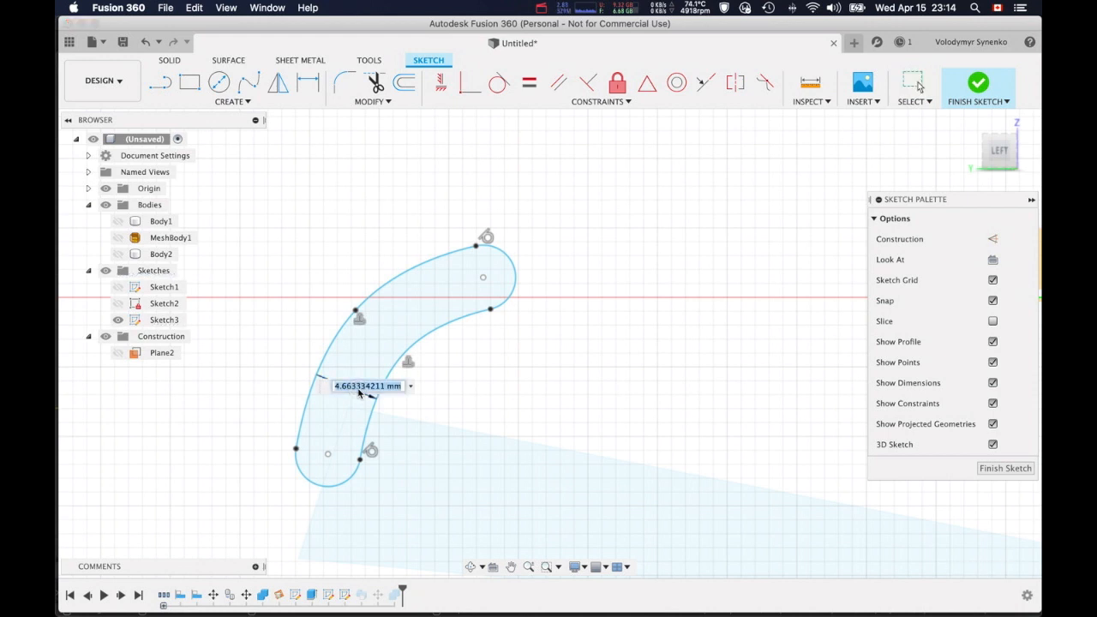
type("7")
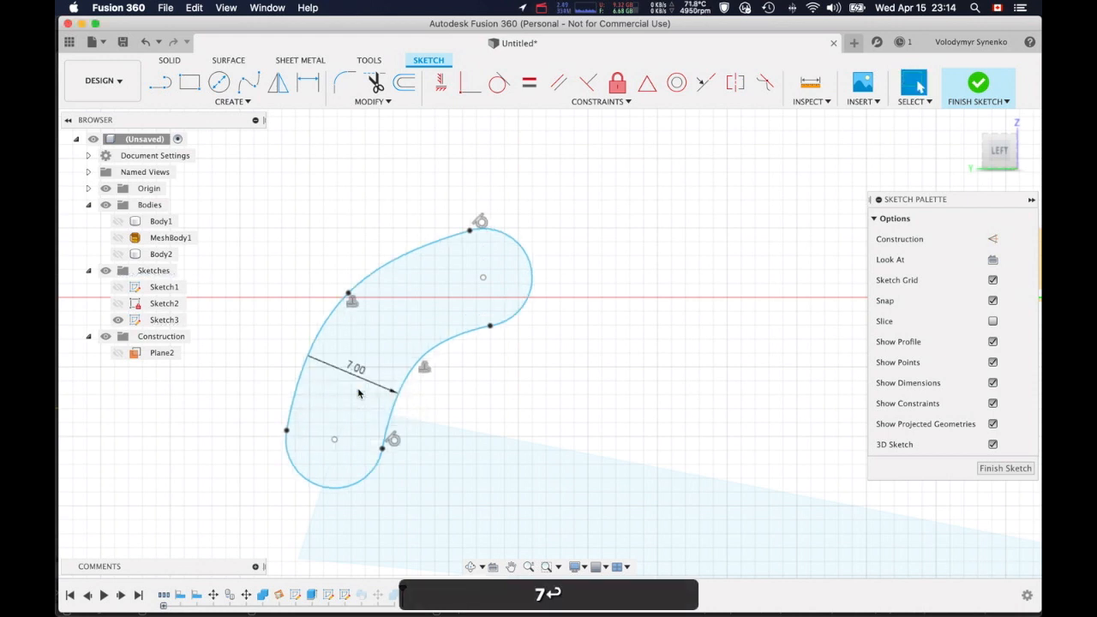
left_click(981, 82)
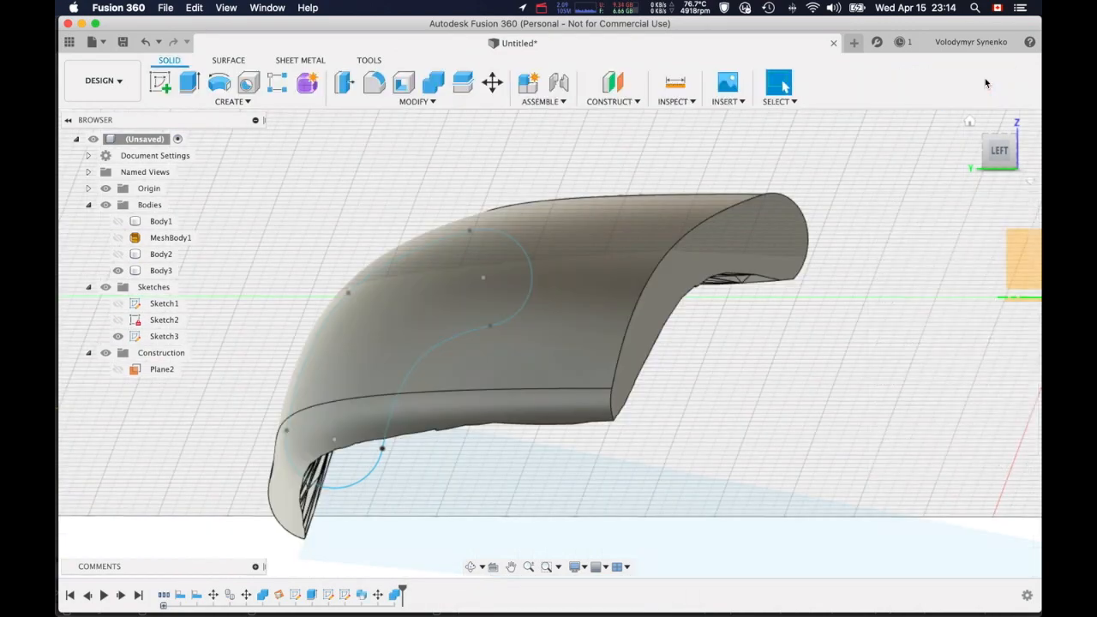
Examine the thickened strip from several sides, including its ends and full curved length.
scroll(695, 385, "down", 4)
middle_click_drag(720, 390, 947, 396, "shift")
middle_click_drag(946, 396, 651, 360)
scroll(651, 361, "down", 4)
middle_click_drag(454, 354, 409, 453, "shift")
scroll(516, 392, "down", 4)
middle_click_drag(548, 443, 516, 456, "shift")
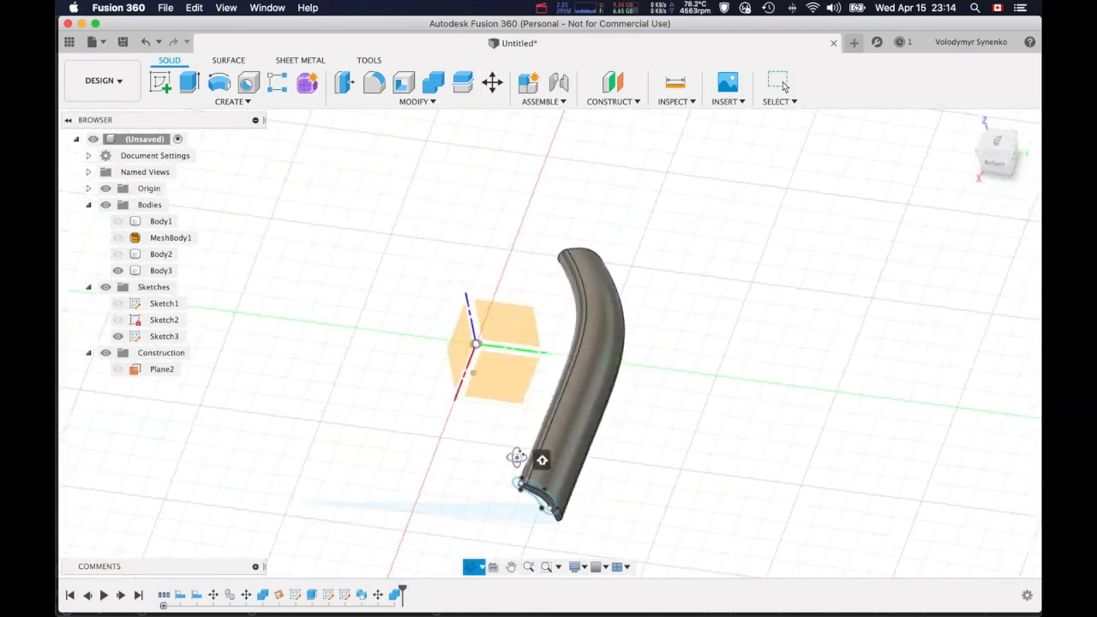